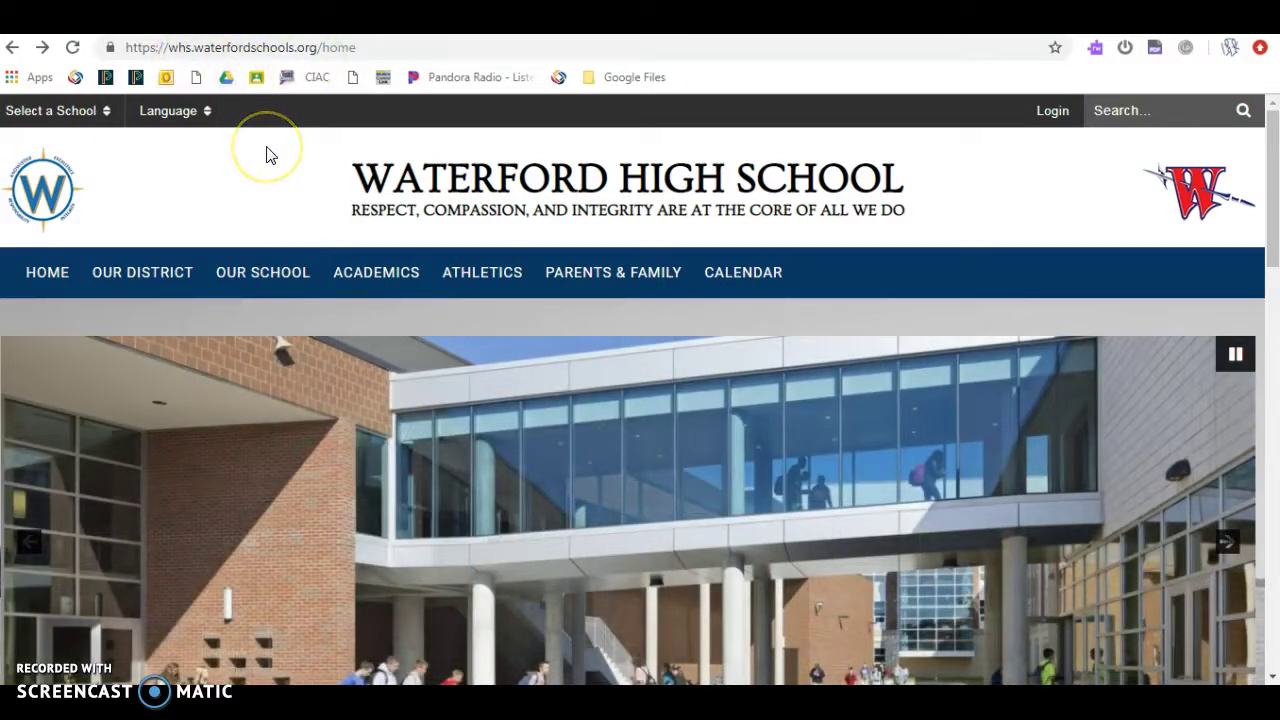
Step: Show the ATHLETICS mega-menu with team information and fall, winter and spring sports pages
mouse_move(475, 282)
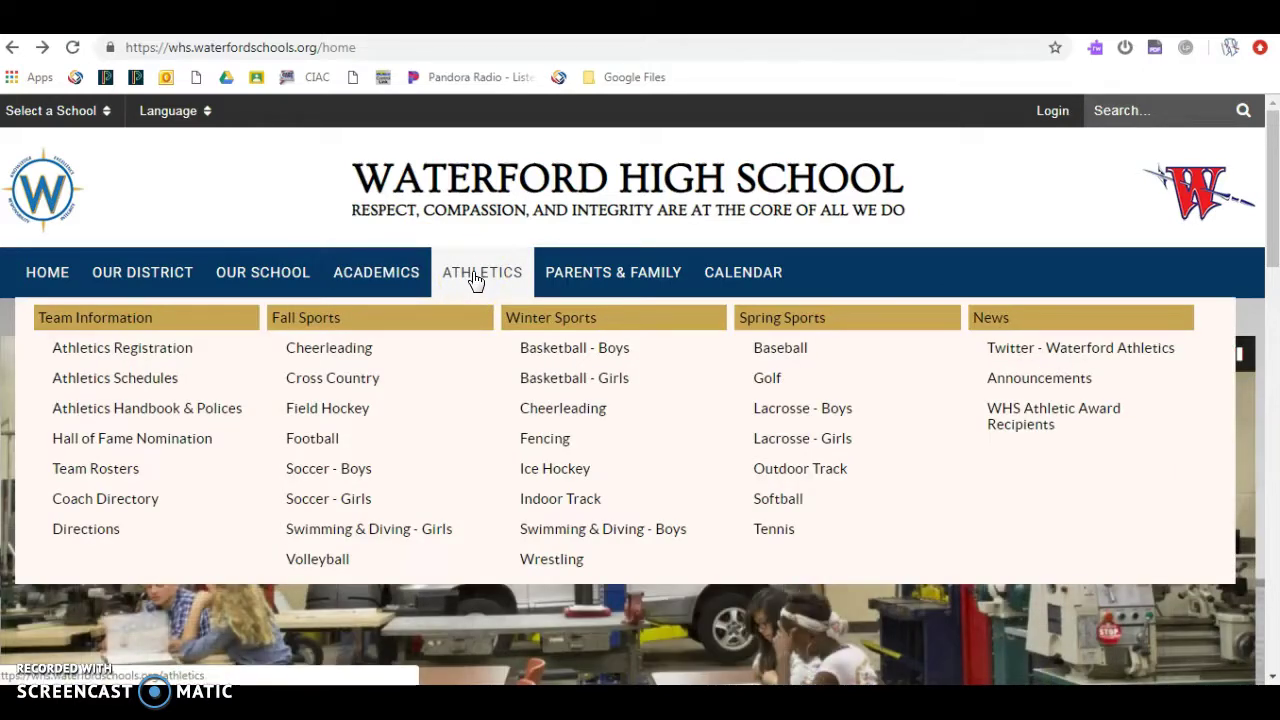
Step: Go to Athletics Registration and open the 2018-19 Winter Sports Registrations program in FamilyID
left_click(175, 350)
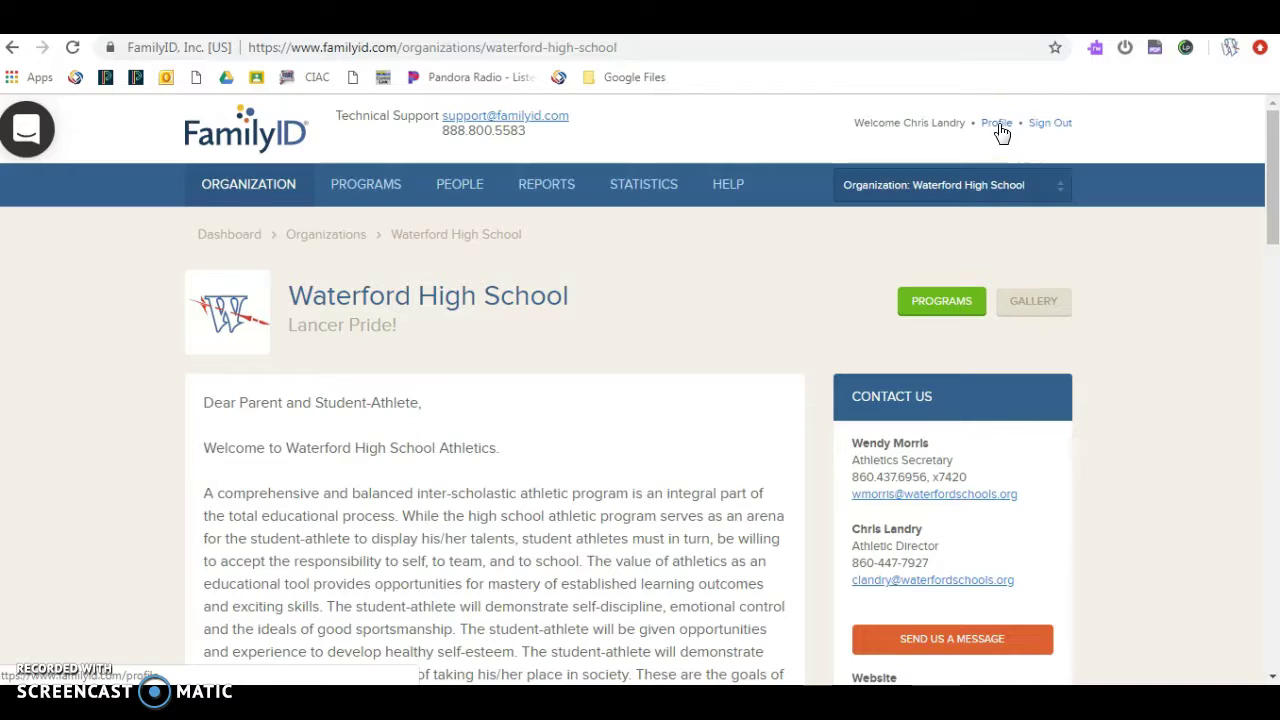
left_click(1014, 43)
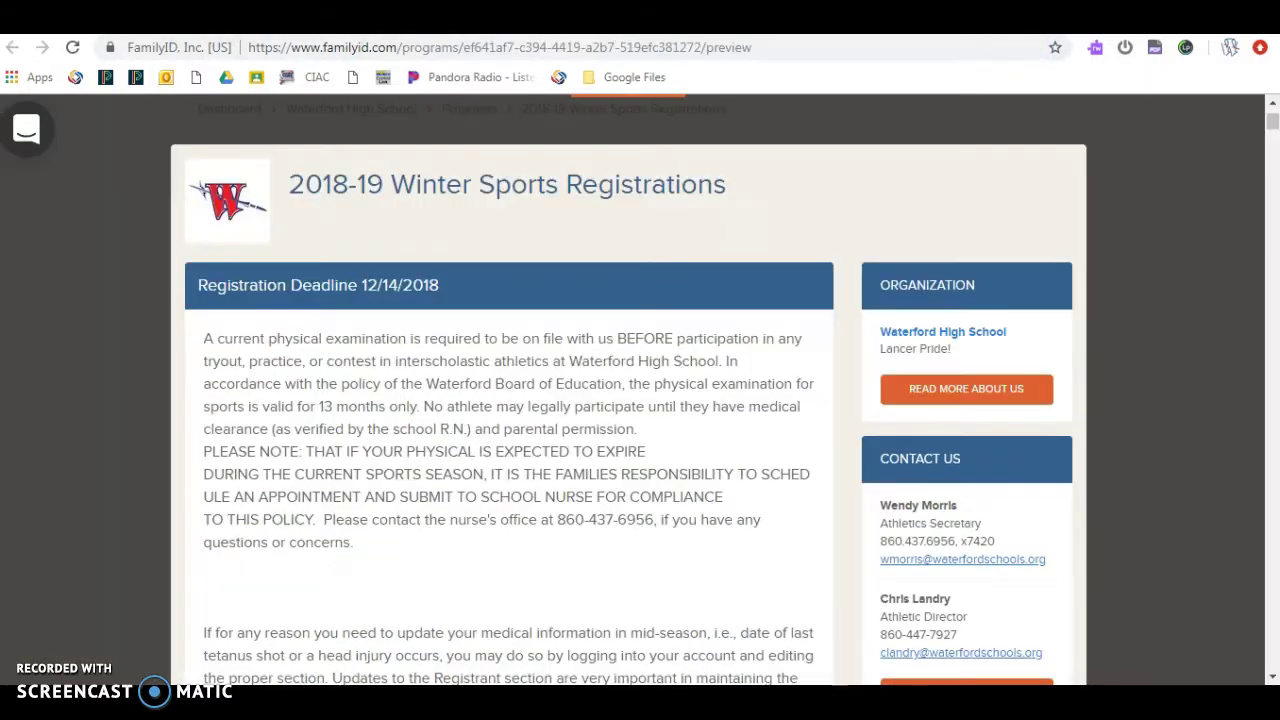
Step: Scroll past Register Now to the Sections list, from Boys Basketball to Gymnastics, each $0.00
middle_click(1032, 193)
scroll(1032, 193, "up", 1)
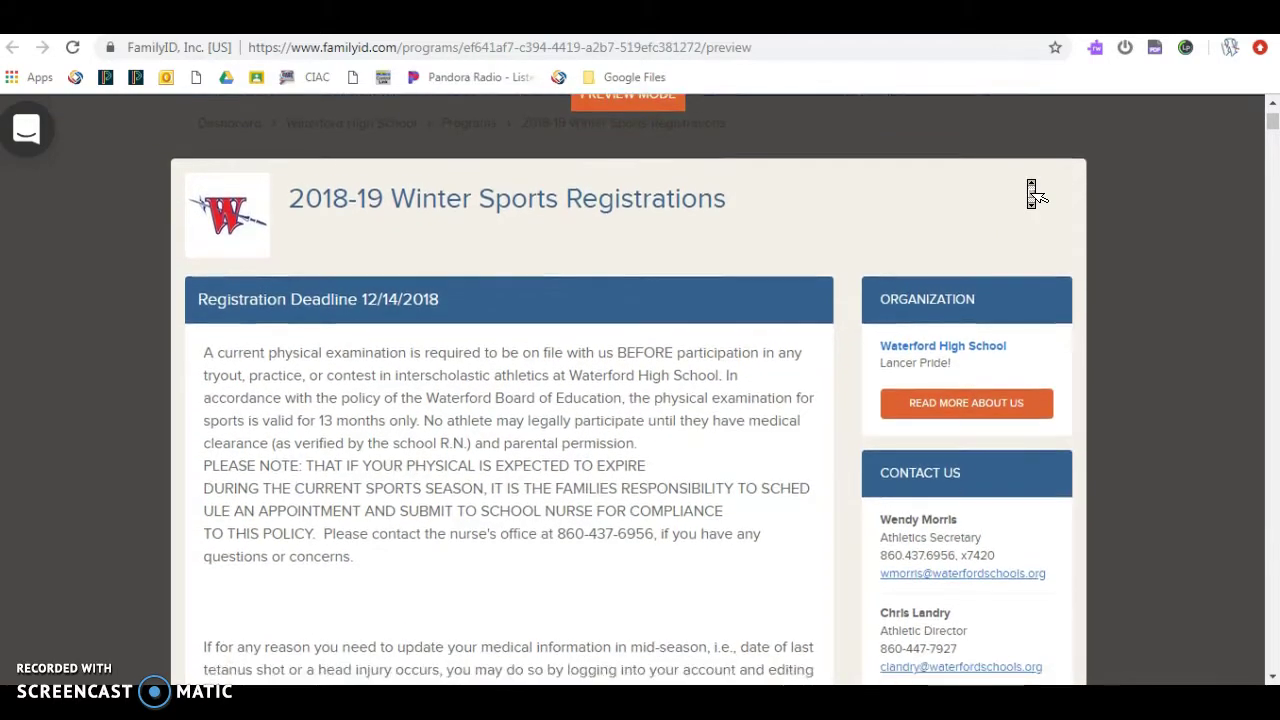
scroll(1032, 193, "down", 1)
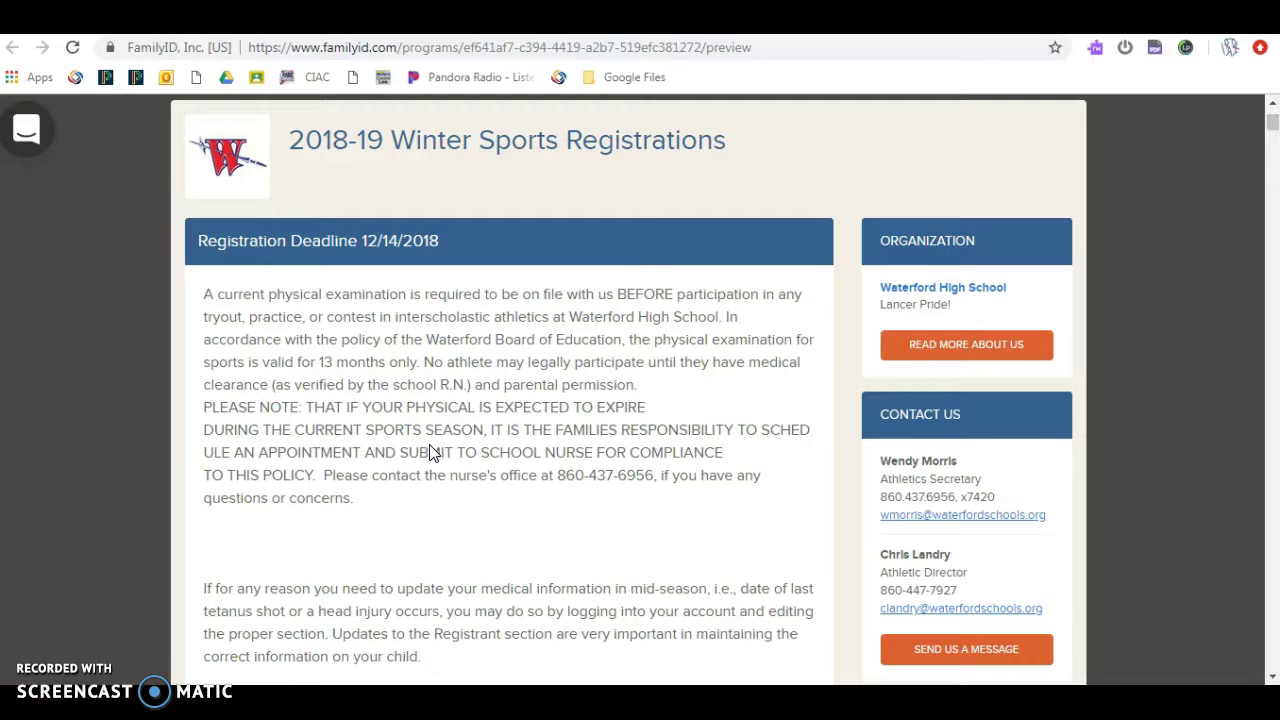
scroll(432, 453, "down", 2)
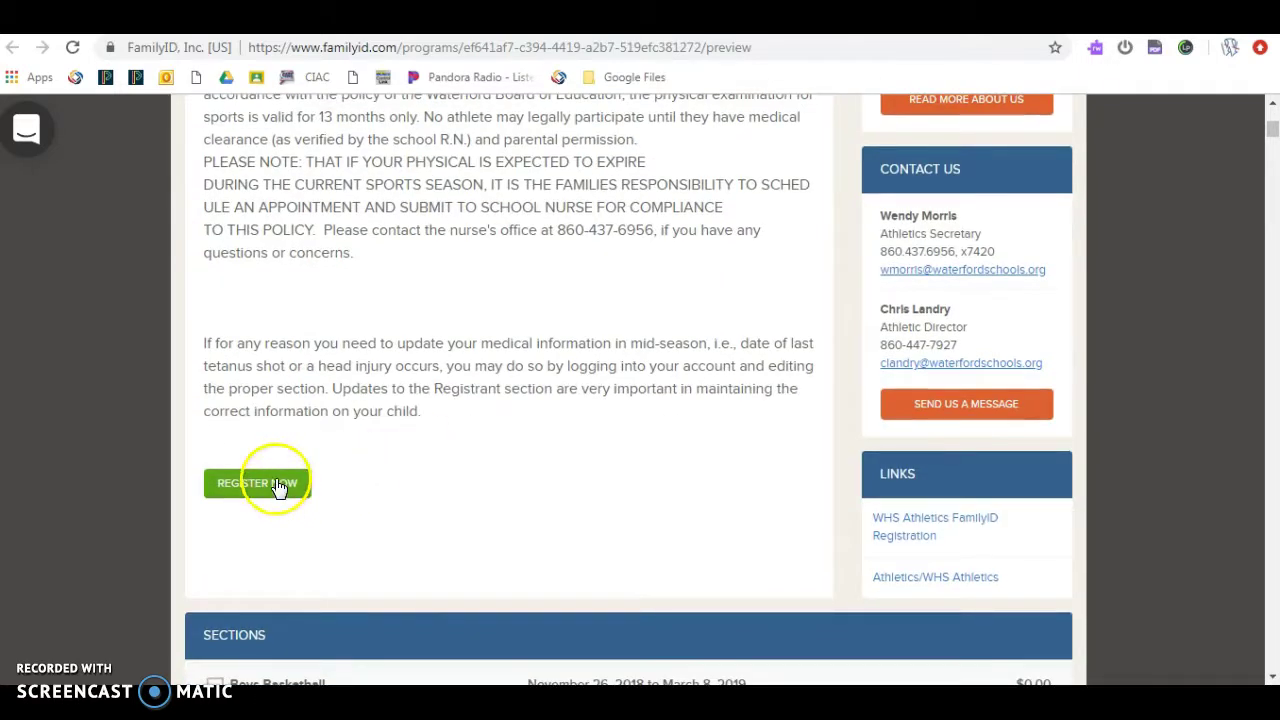
scroll(432, 487, "down", 3)
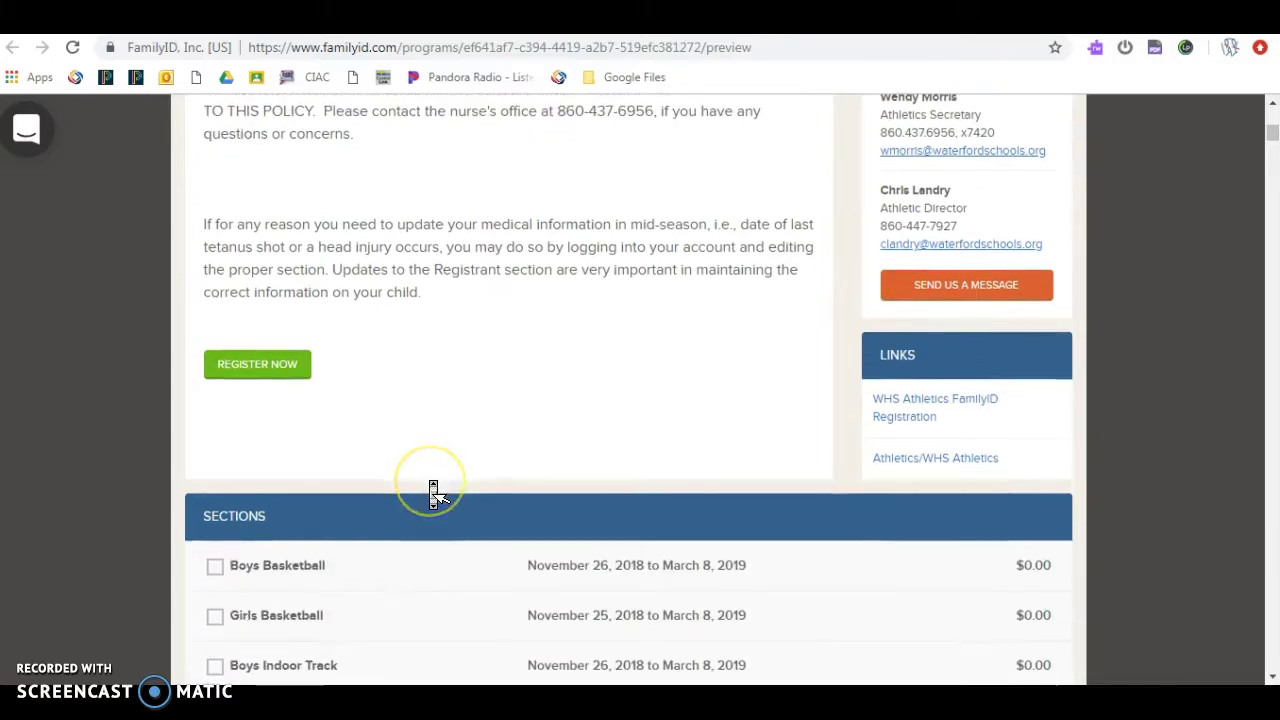
middle_click(432, 490)
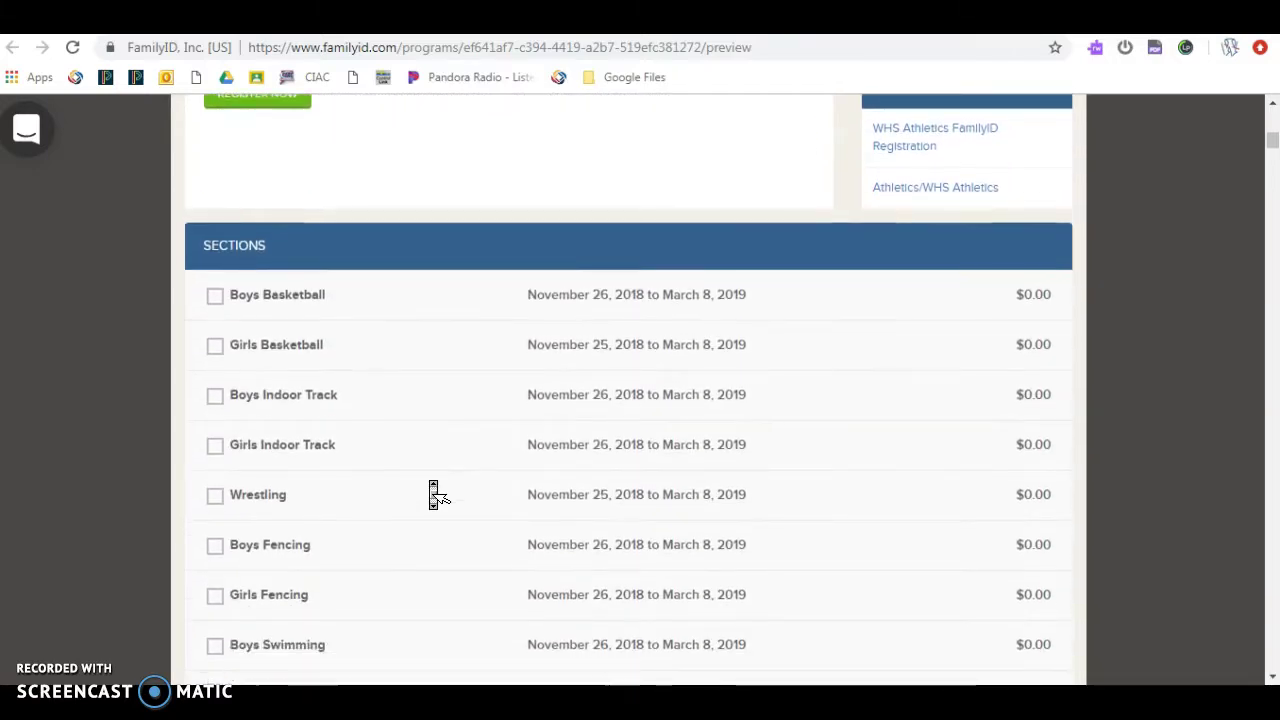
left_click(432, 490)
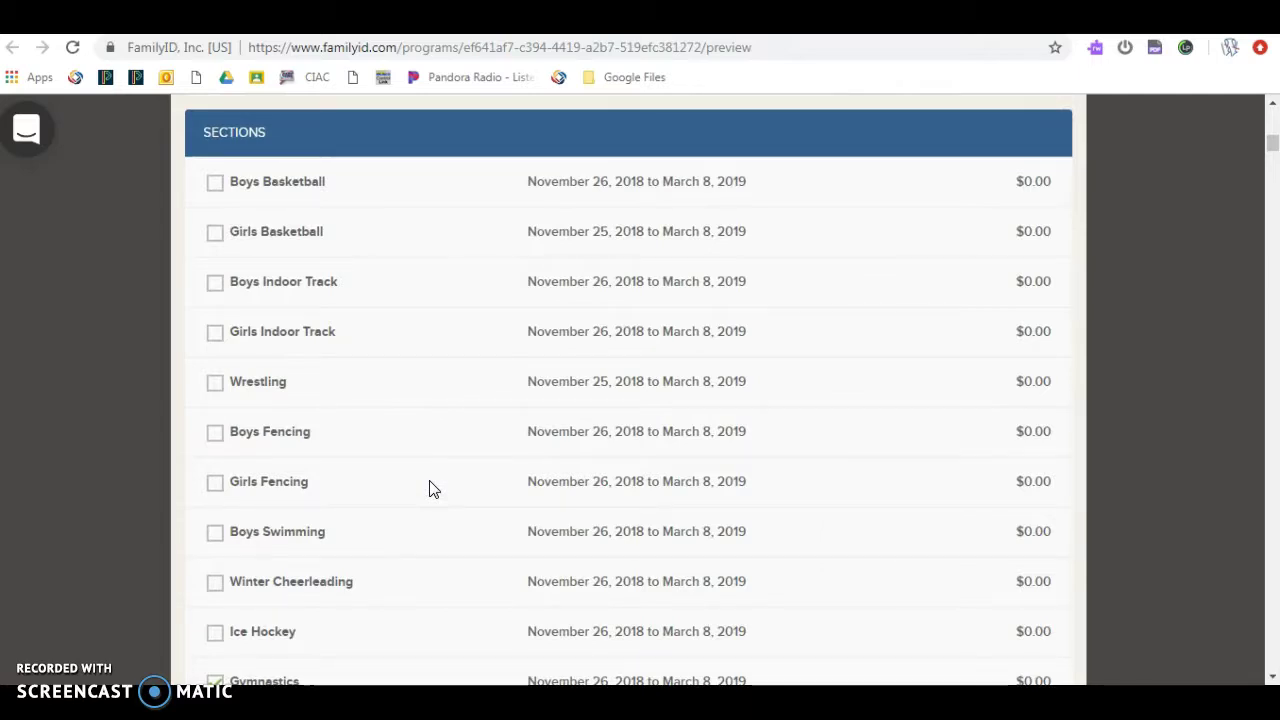
middle_click(432, 490)
Step: Check Gymnastics and review the prefilled participant name, birth date, gender and exam dates
left_click(400, 500)
left_click(212, 605)
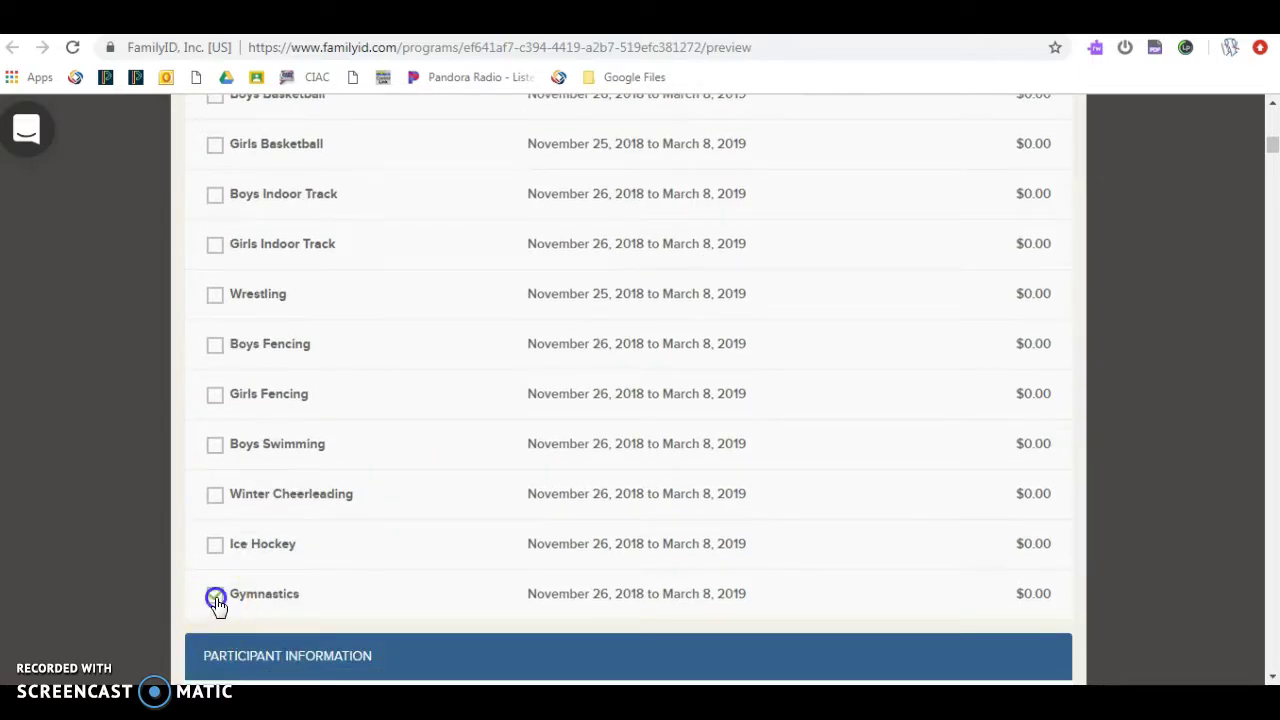
scroll(218, 607, "down", 2)
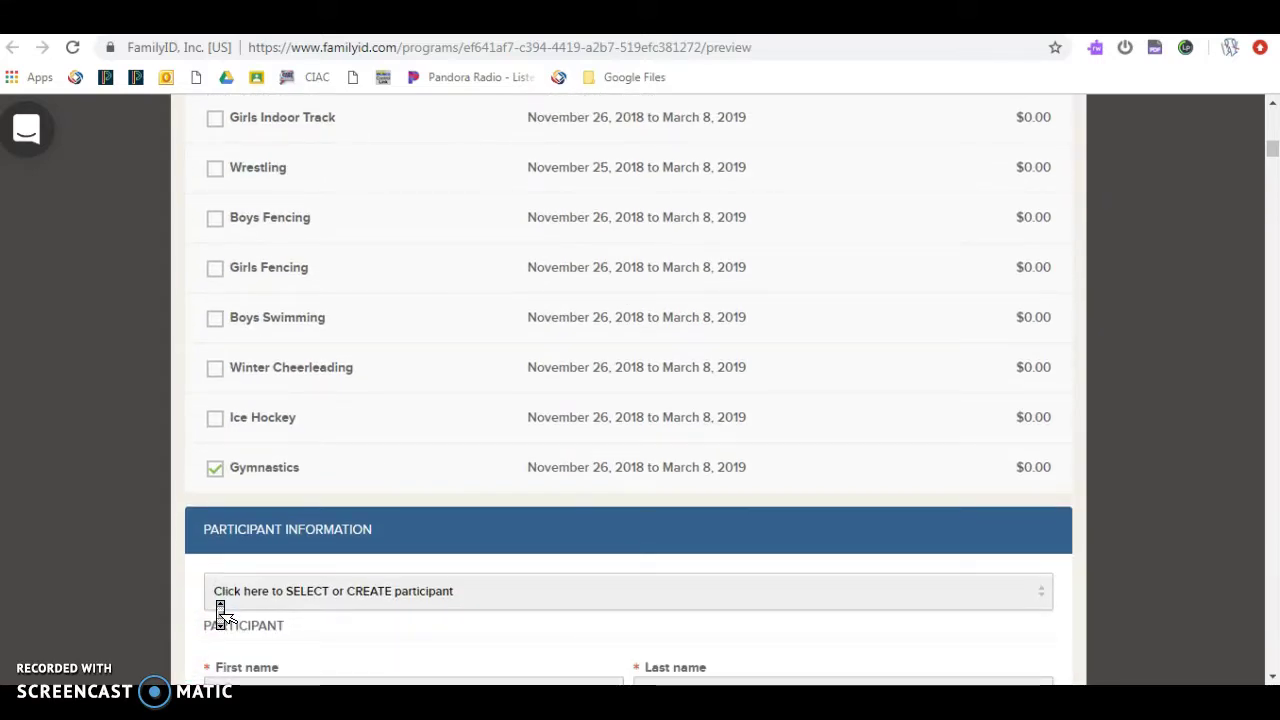
scroll(222, 614, "down", 1)
scroll(222, 614, "down", 1)
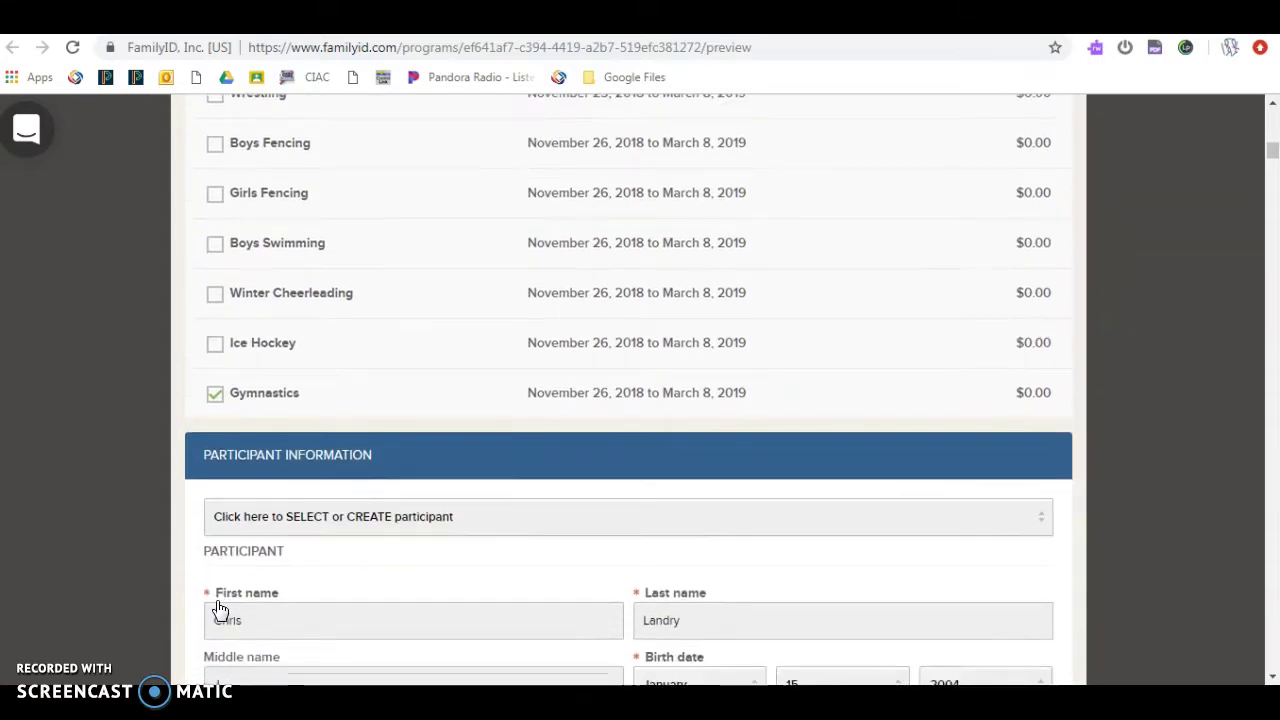
scroll(220, 612, "down", 2)
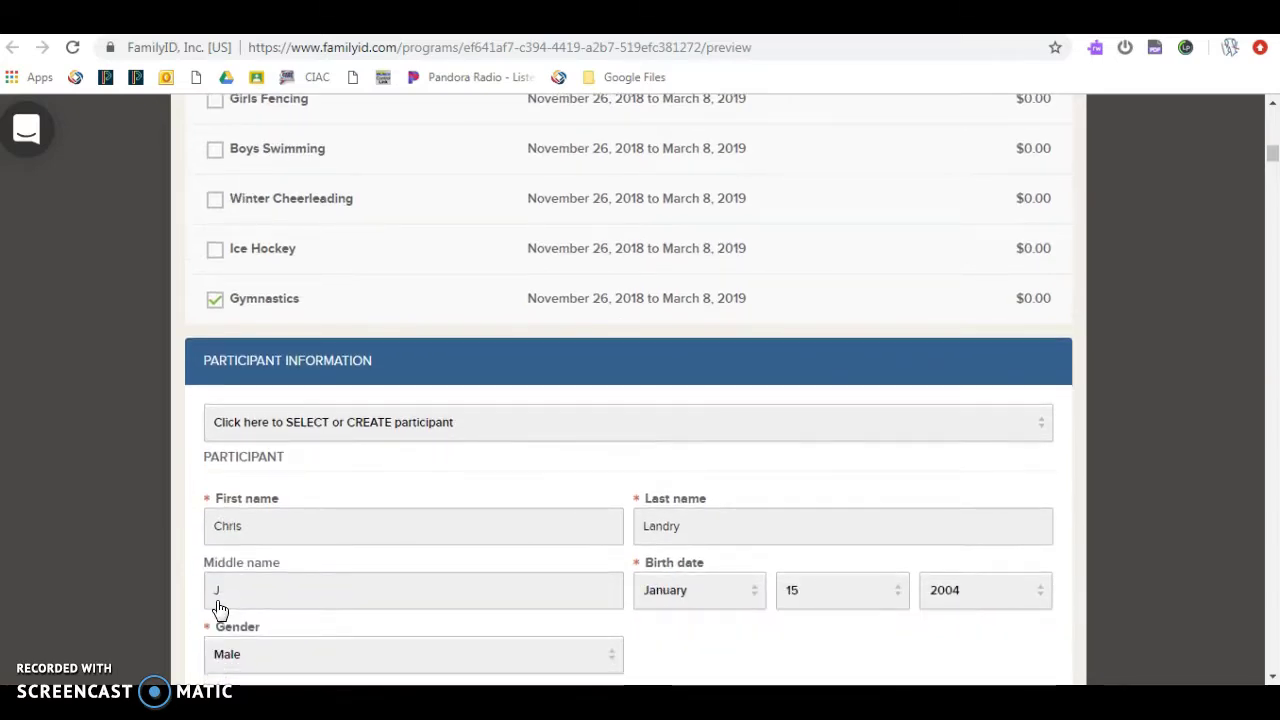
scroll(220, 610, "down", 4)
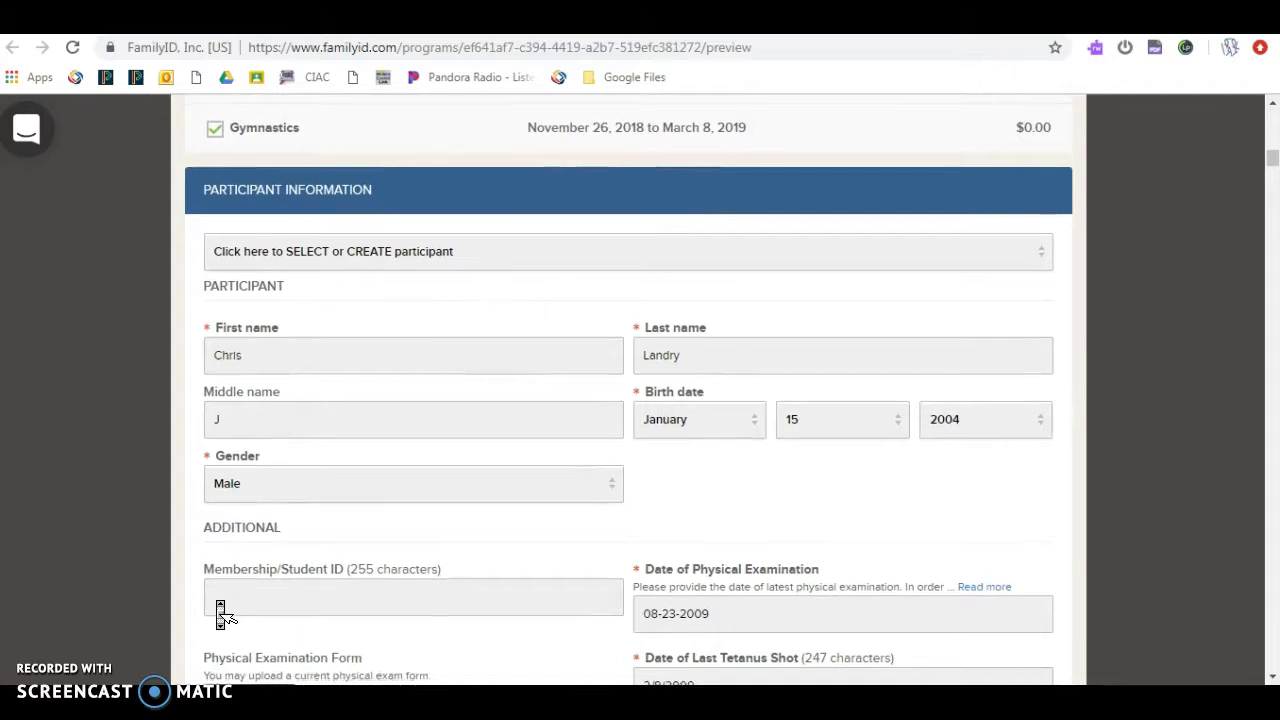
scroll(220, 610, "down", 4)
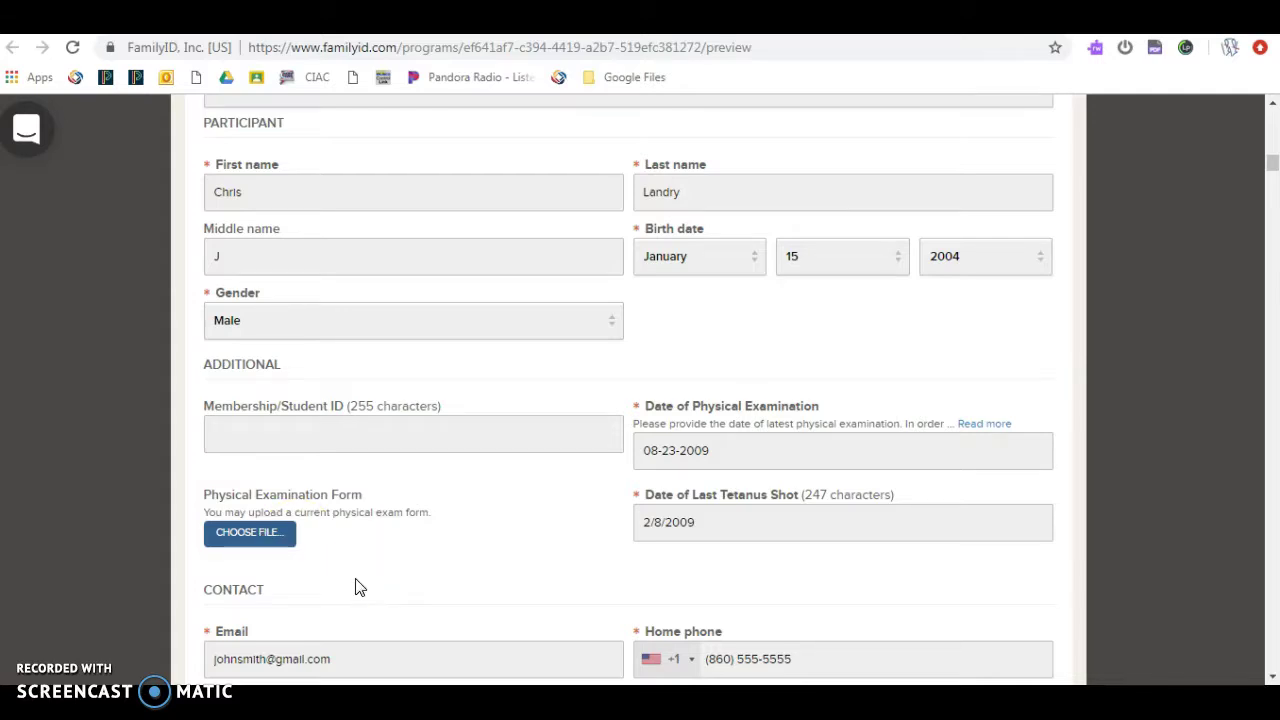
Step: Set the participant's Home Address state to CT
scroll(360, 588, "down", 3)
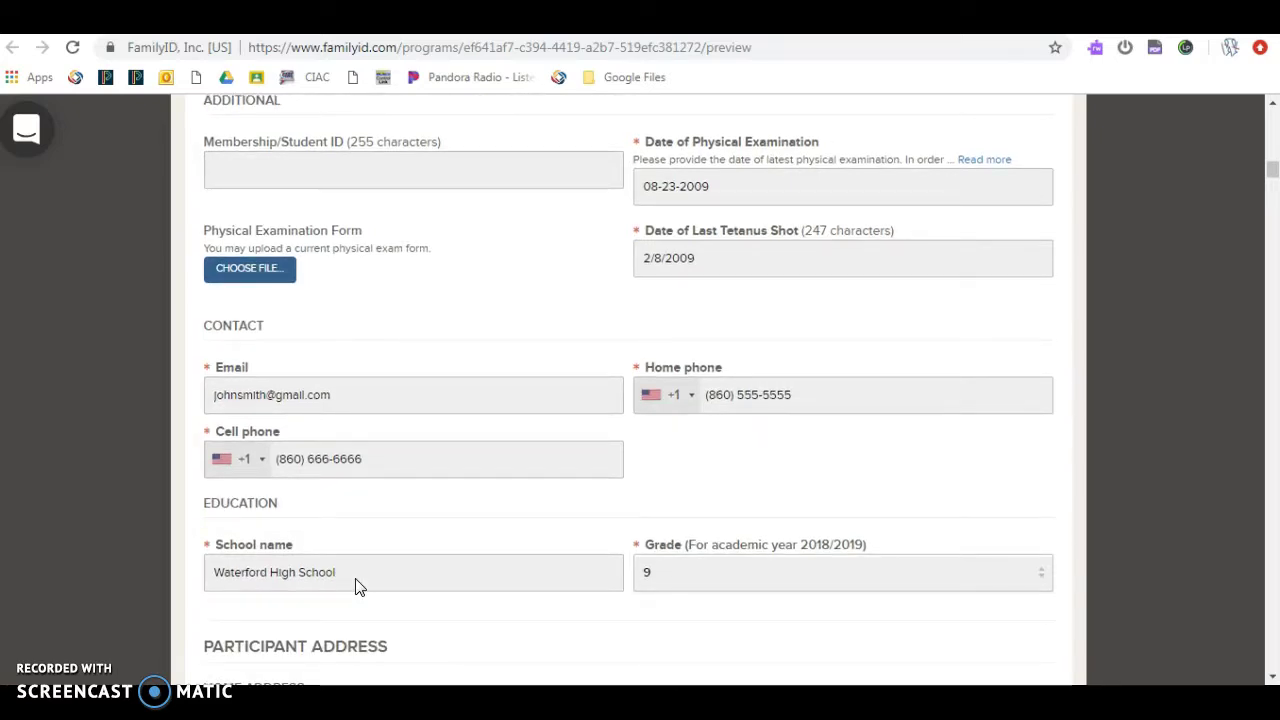
scroll(360, 588, "down", 2)
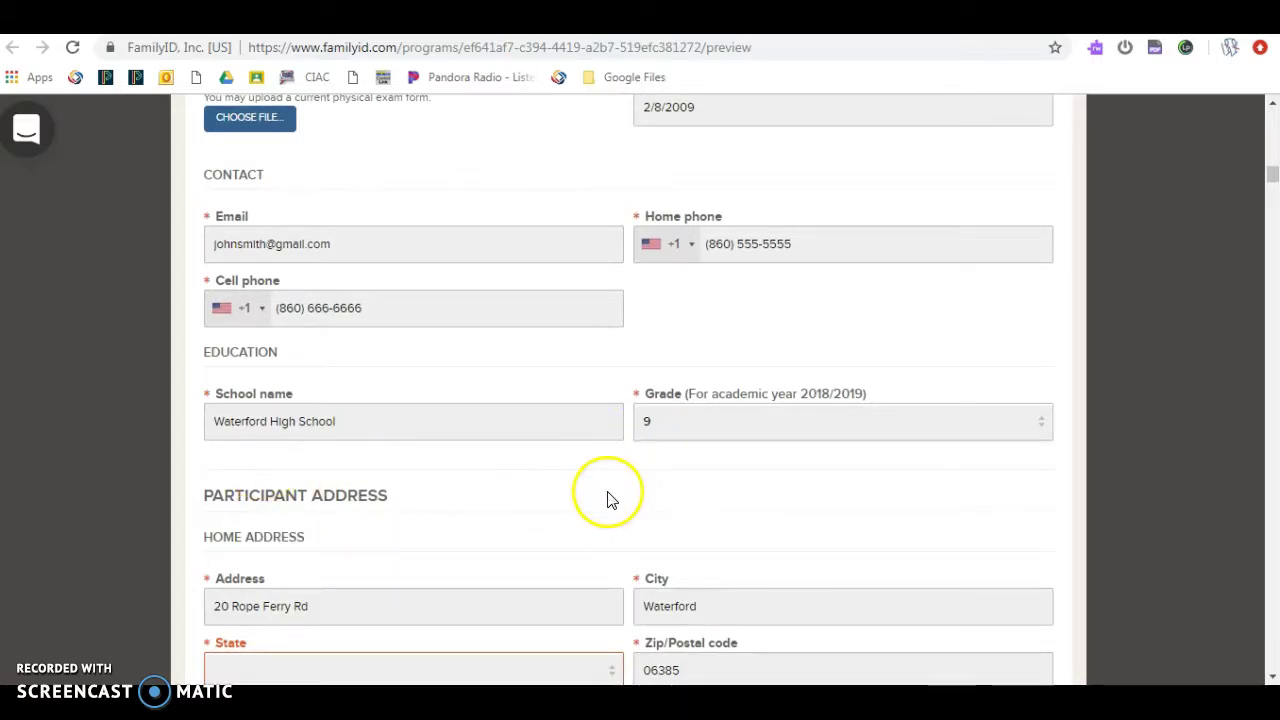
scroll(610, 505, "down", 1)
scroll(612, 507, "down", 1)
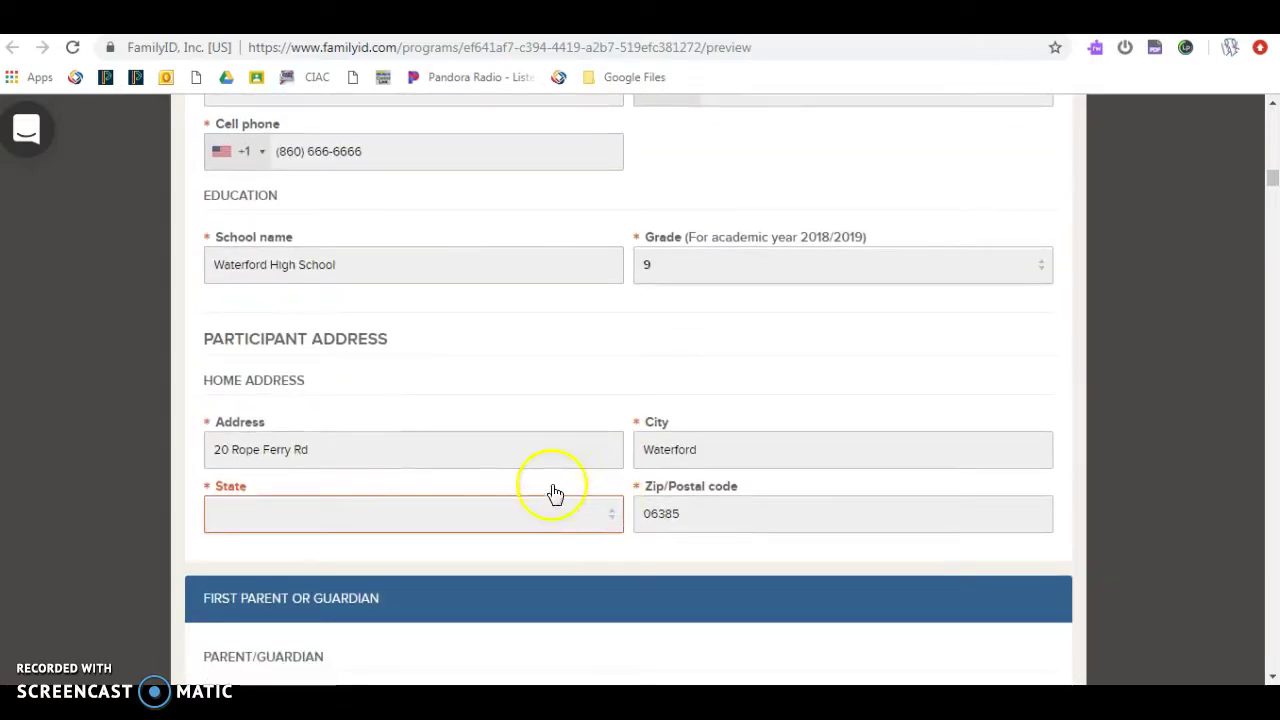
left_click(426, 515)
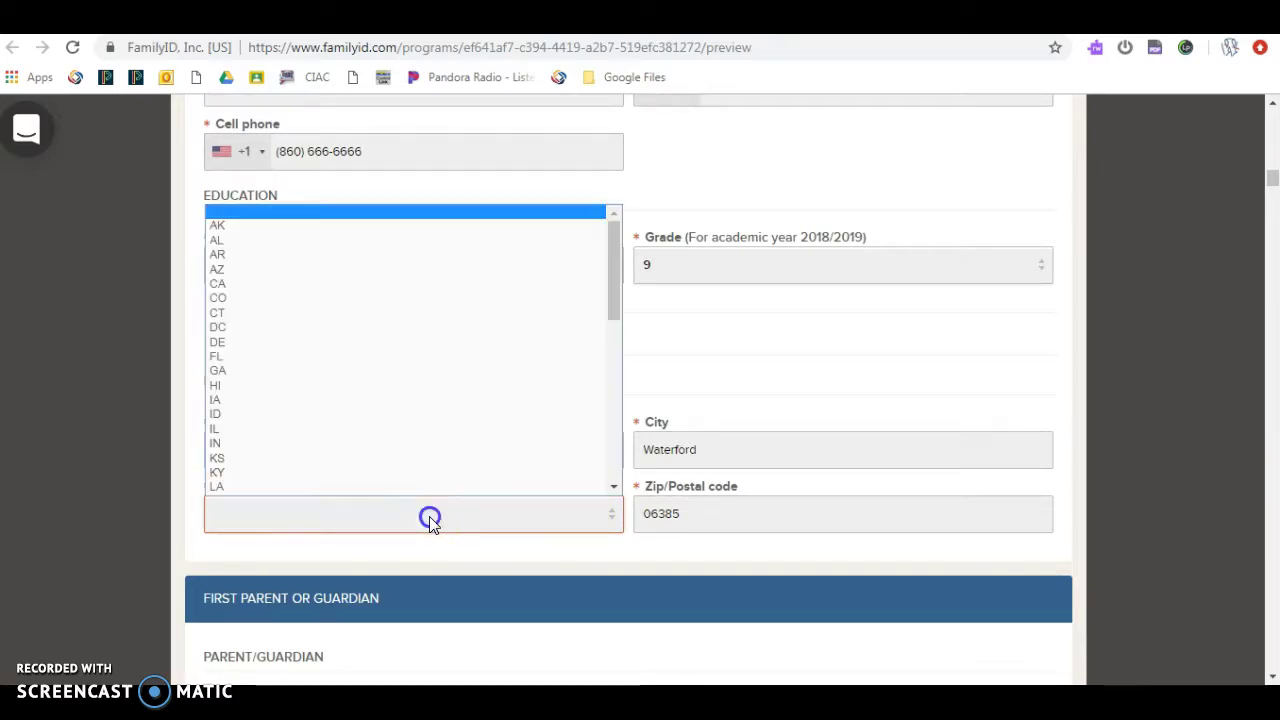
left_click(288, 313)
scroll(131, 378, "down", 3)
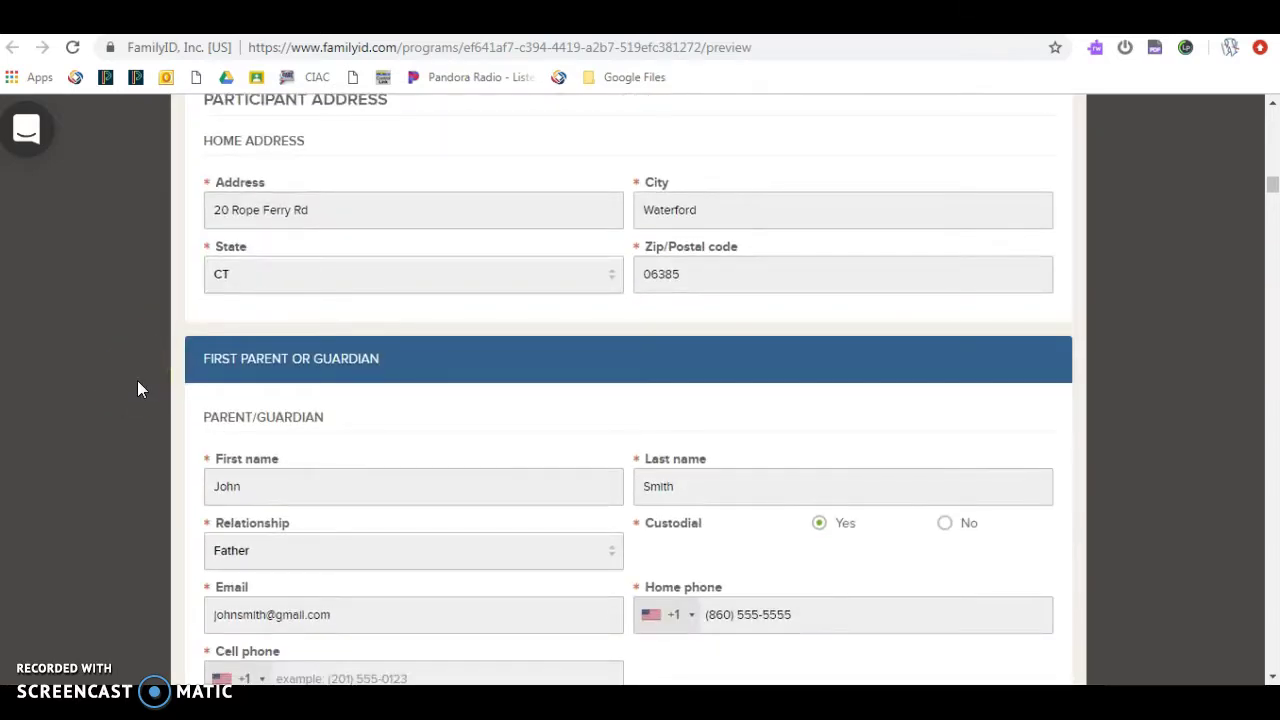
scroll(137, 388, "down", 2)
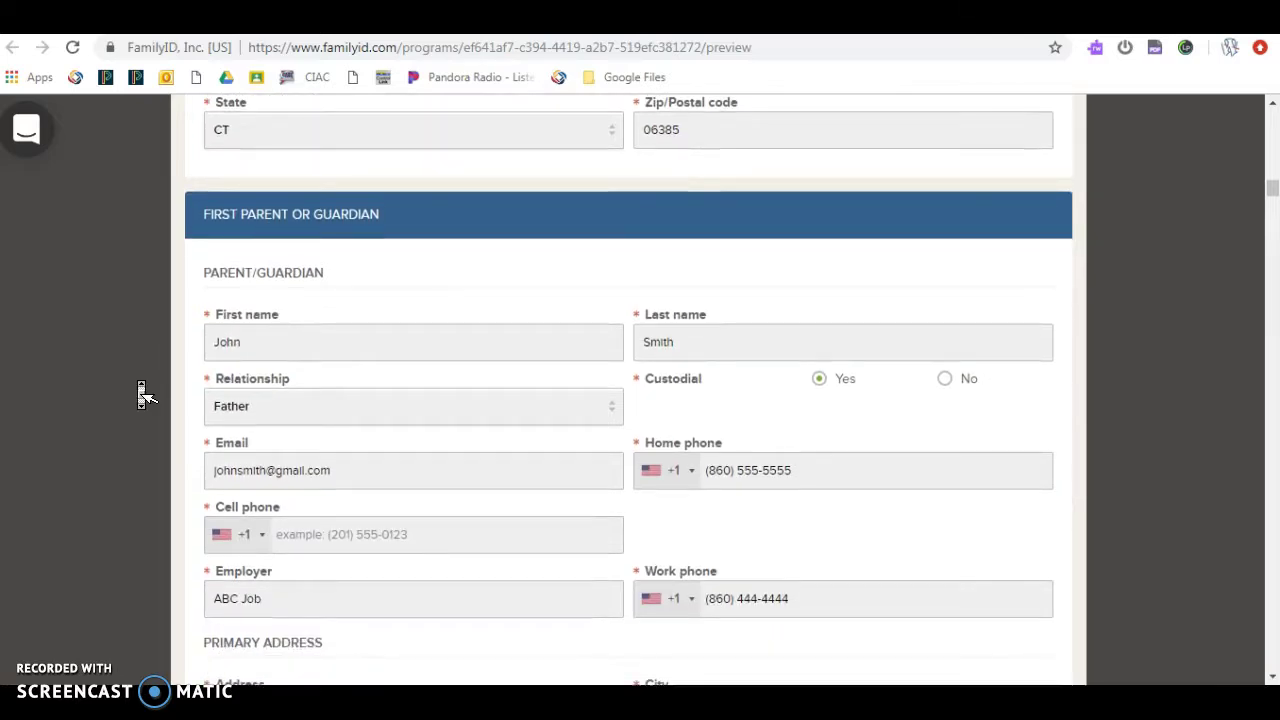
scroll(138, 383, "down", 2)
scroll(137, 388, "down", 2)
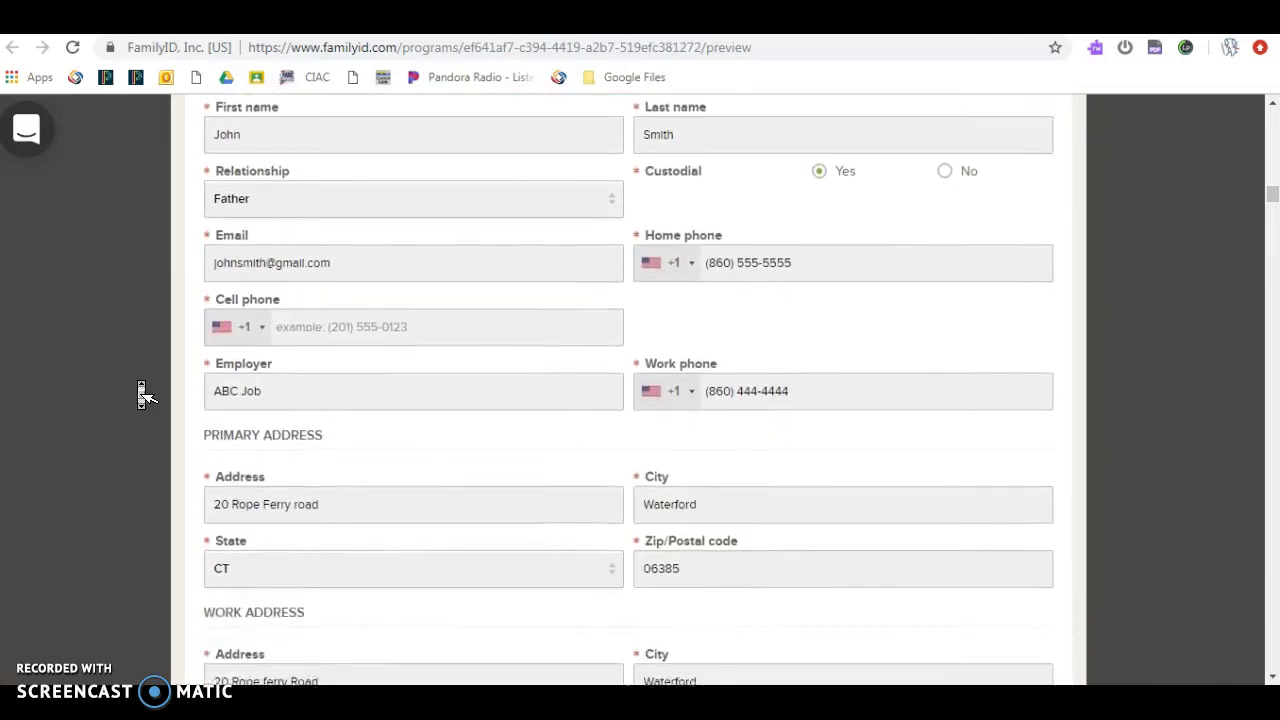
scroll(143, 397, "down", 3)
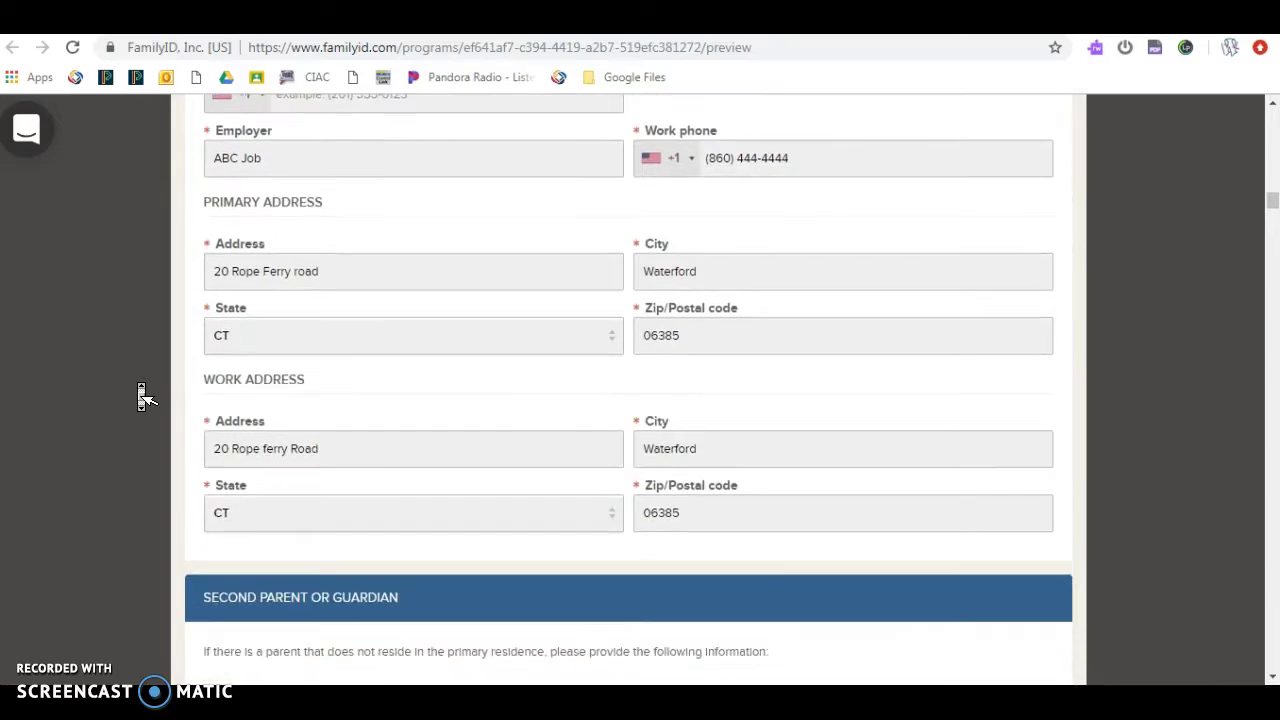
scroll(143, 397, "down", 2)
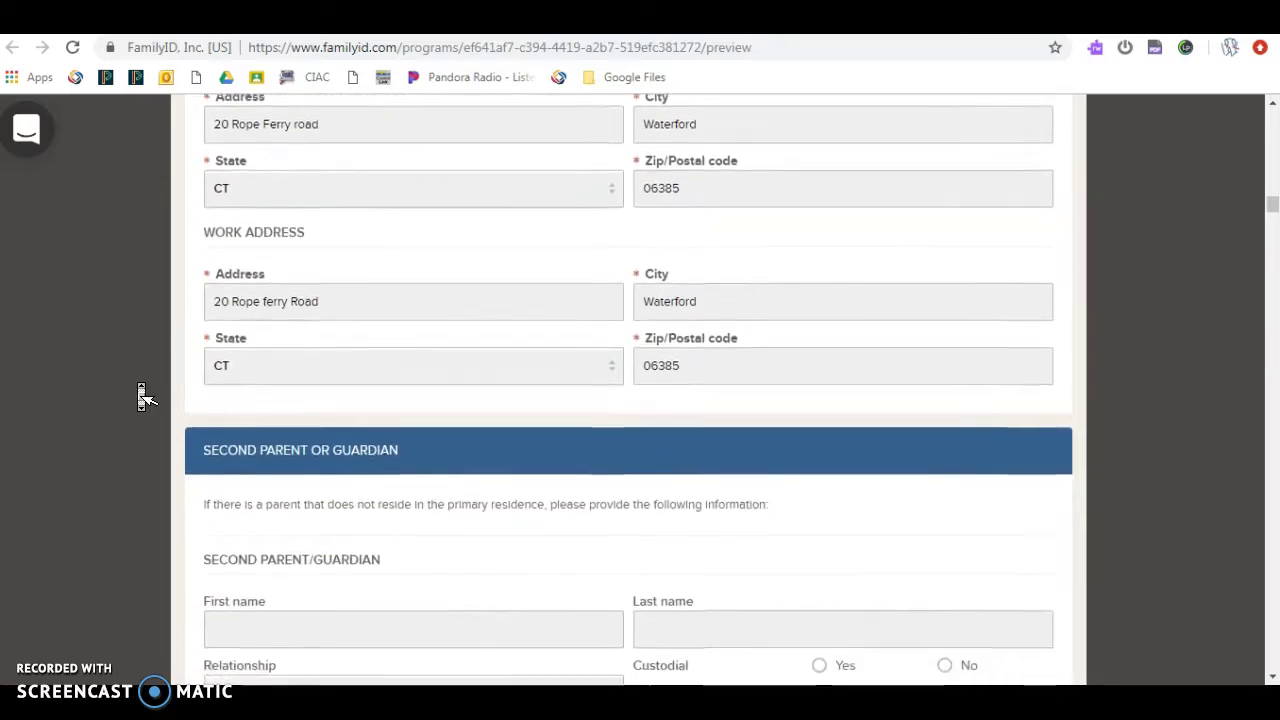
scroll(143, 397, "down", 2)
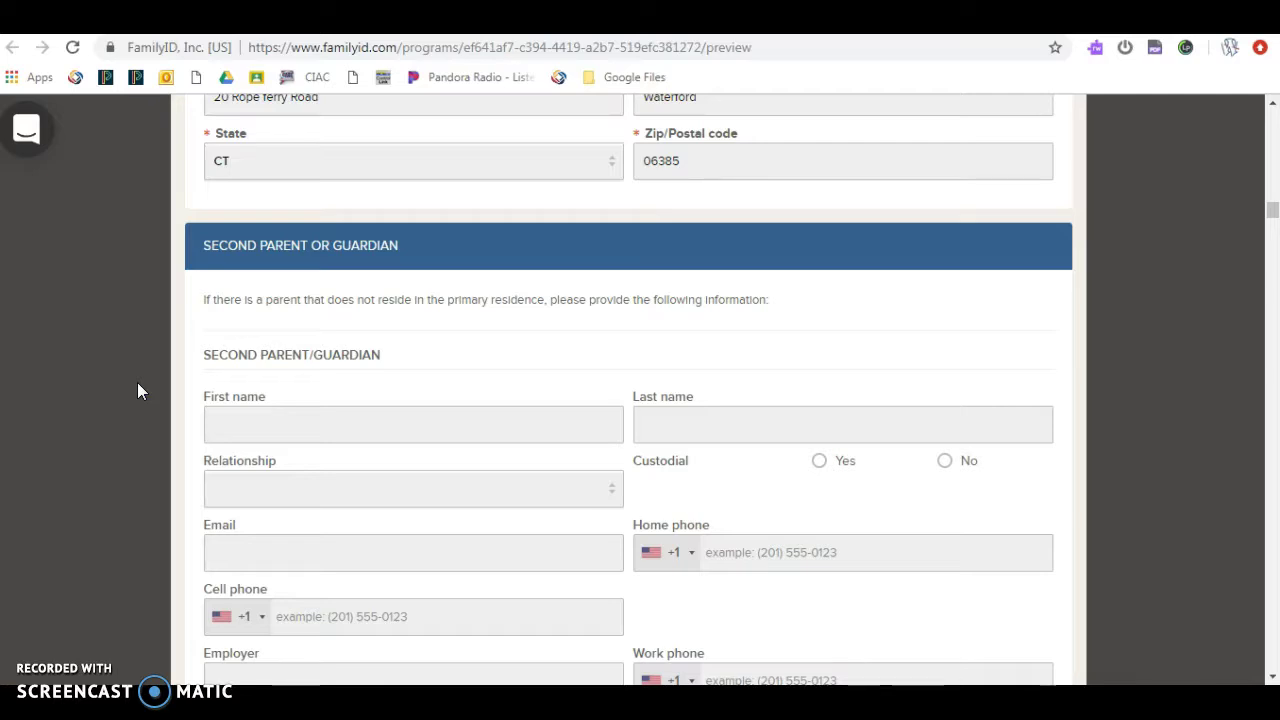
scroll(138, 390, "down", 2)
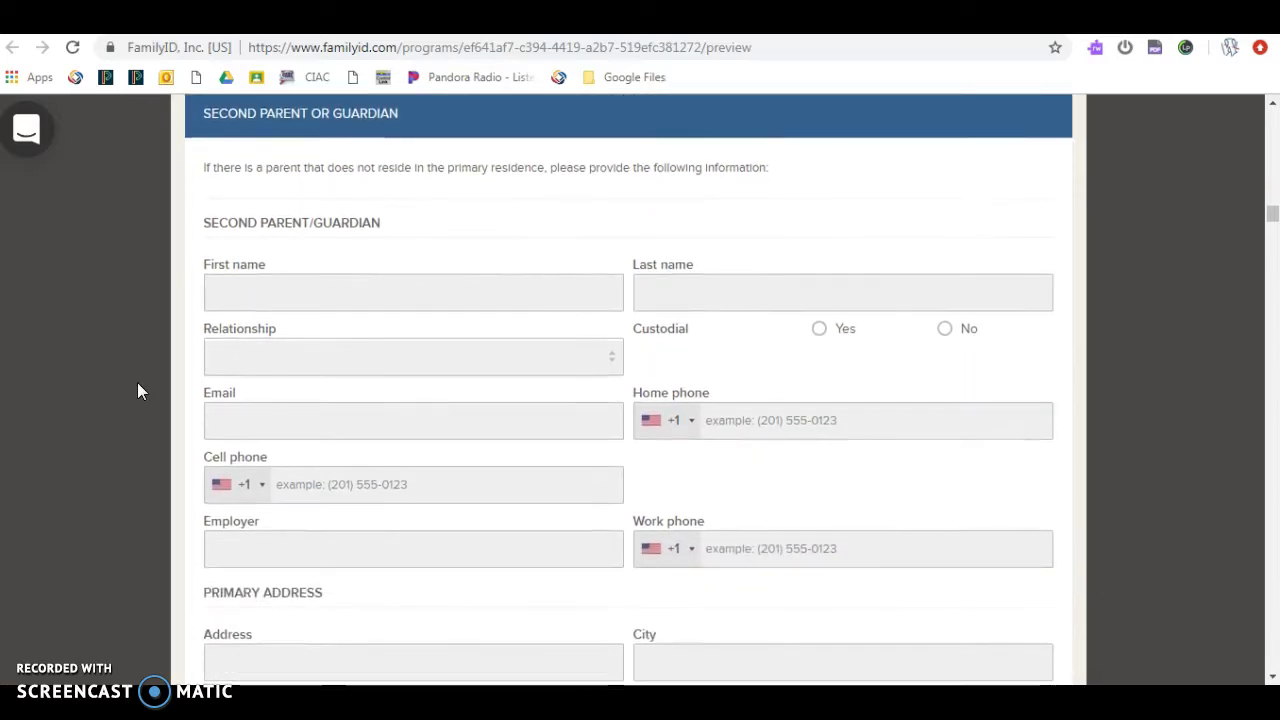
scroll(140, 392, "down", 5)
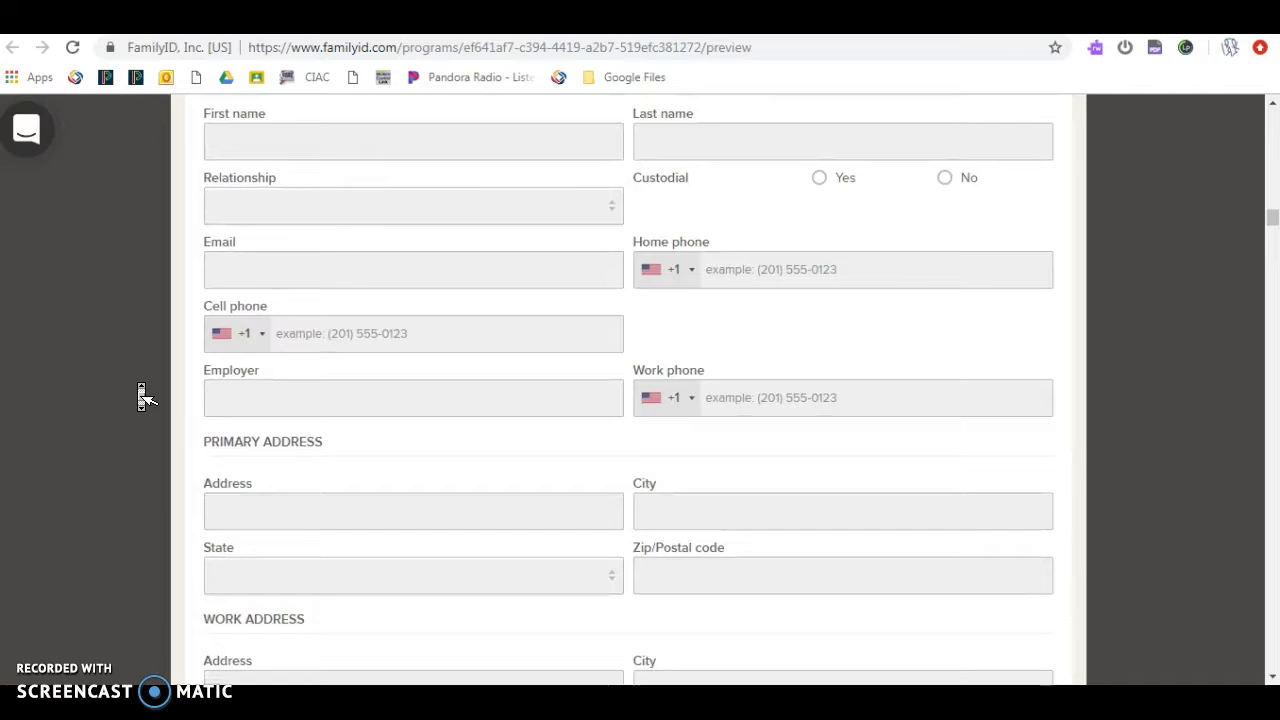
scroll(141, 397, "down", 5)
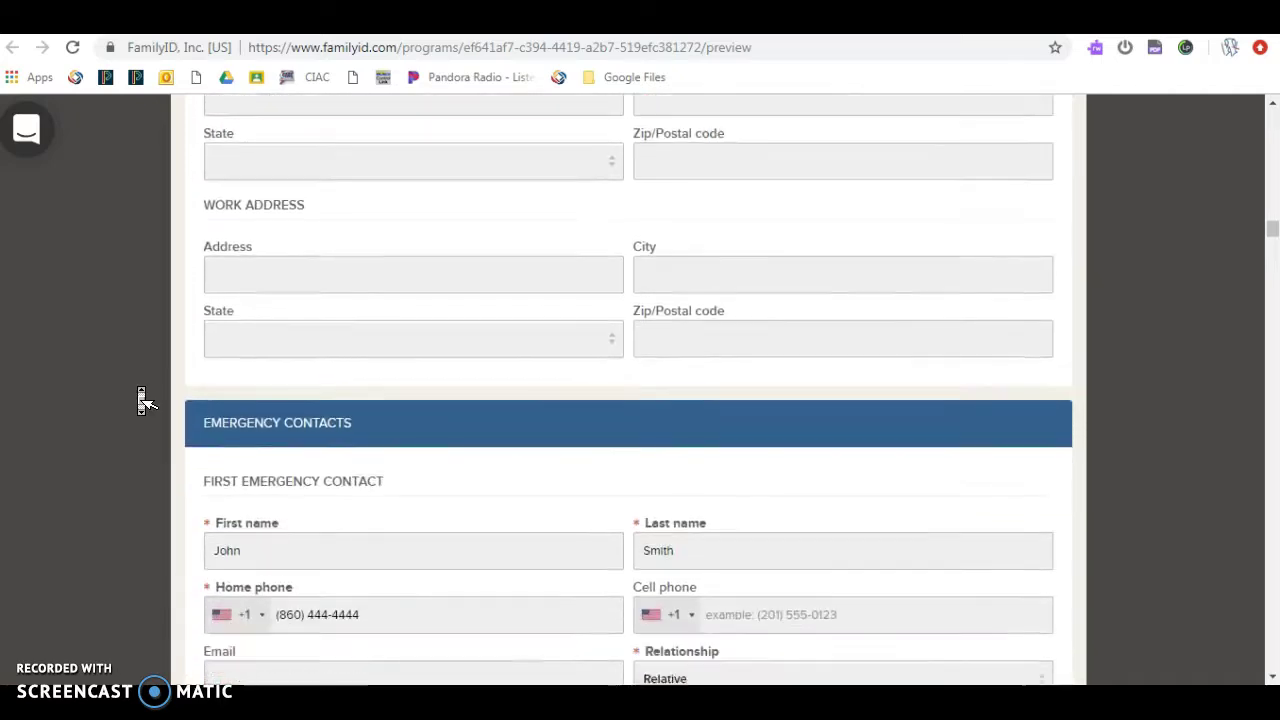
scroll(138, 390, "down", 1)
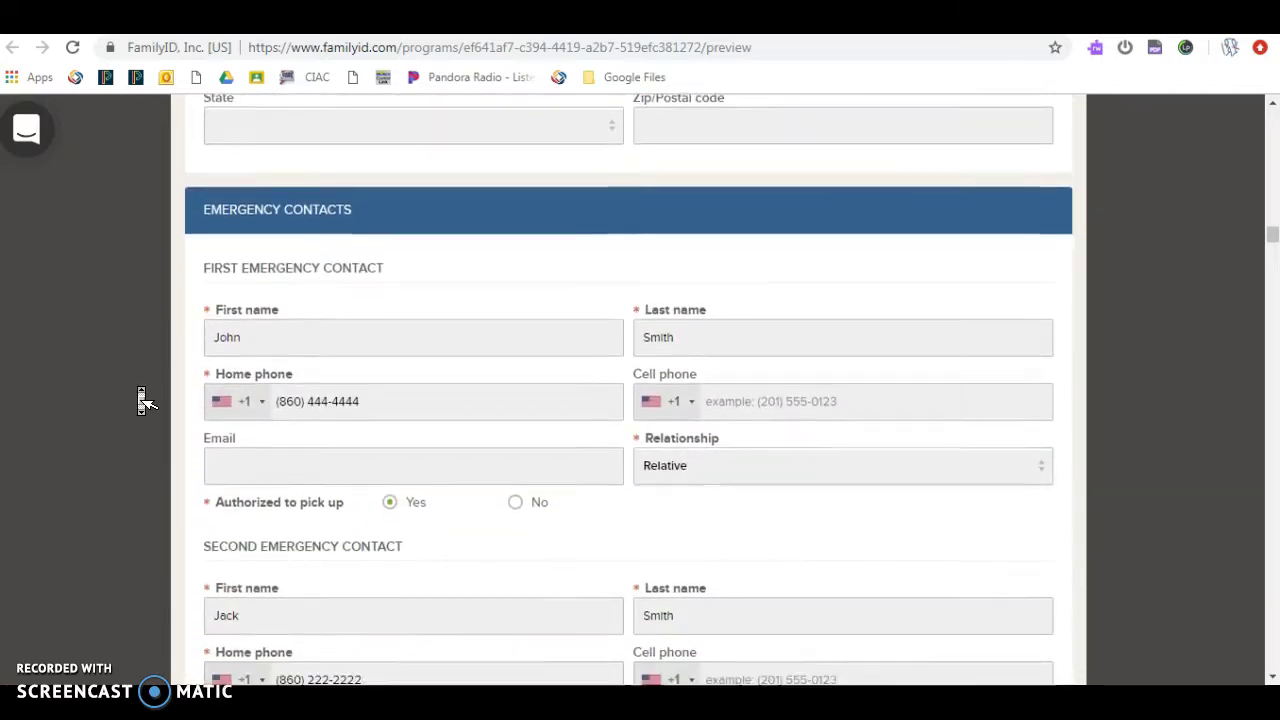
scroll(143, 400, "down", 1)
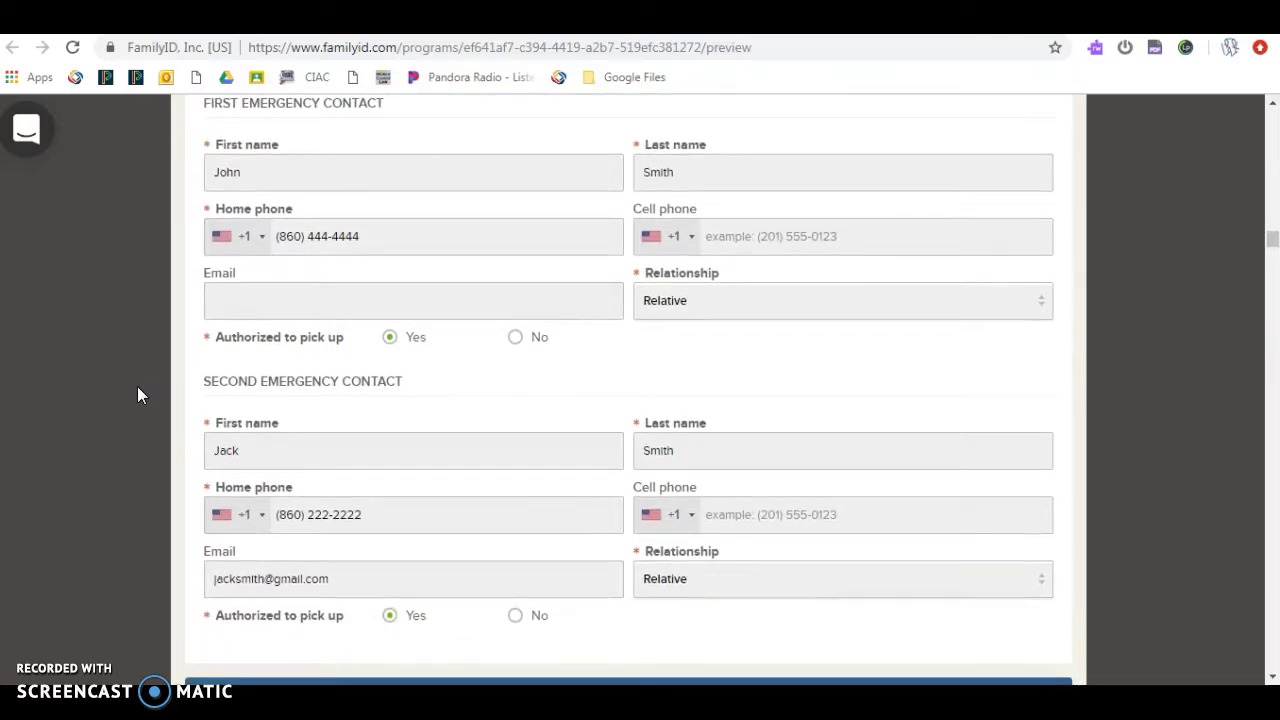
Step: Correct the primary care physician's work phone to 555-5555
scroll(137, 386, "down", 3)
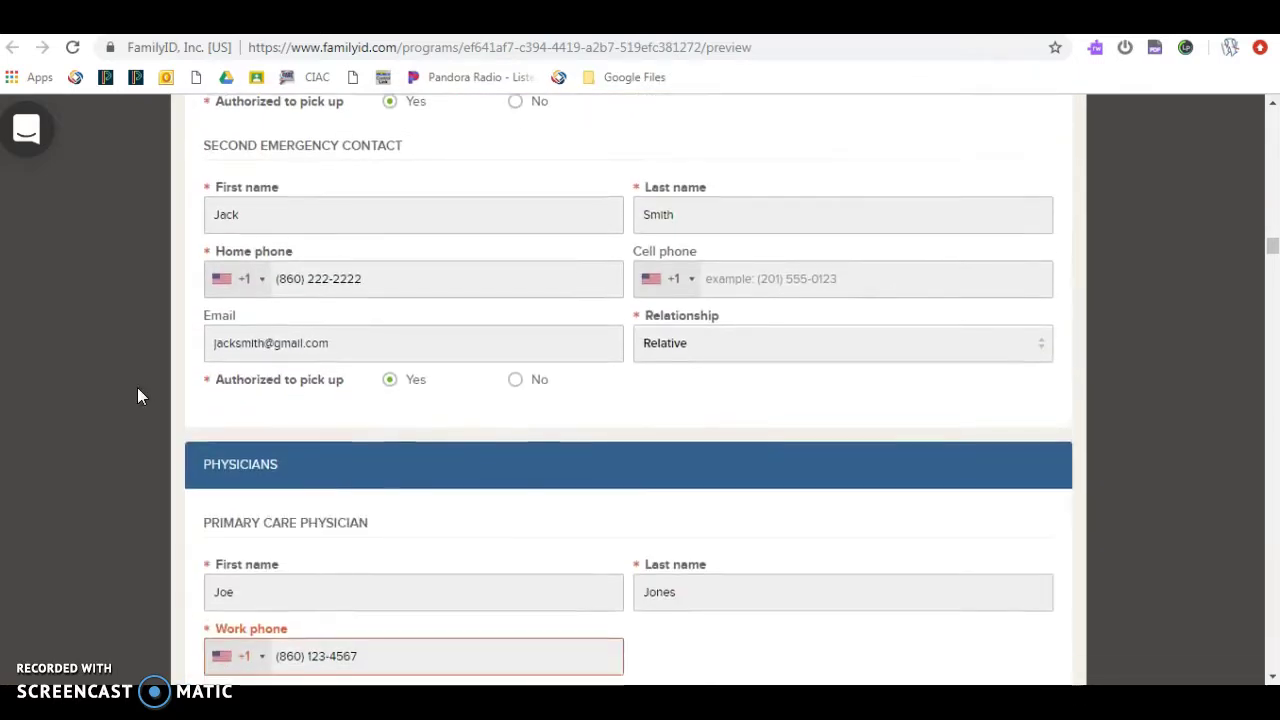
scroll(139, 395, "down", 2)
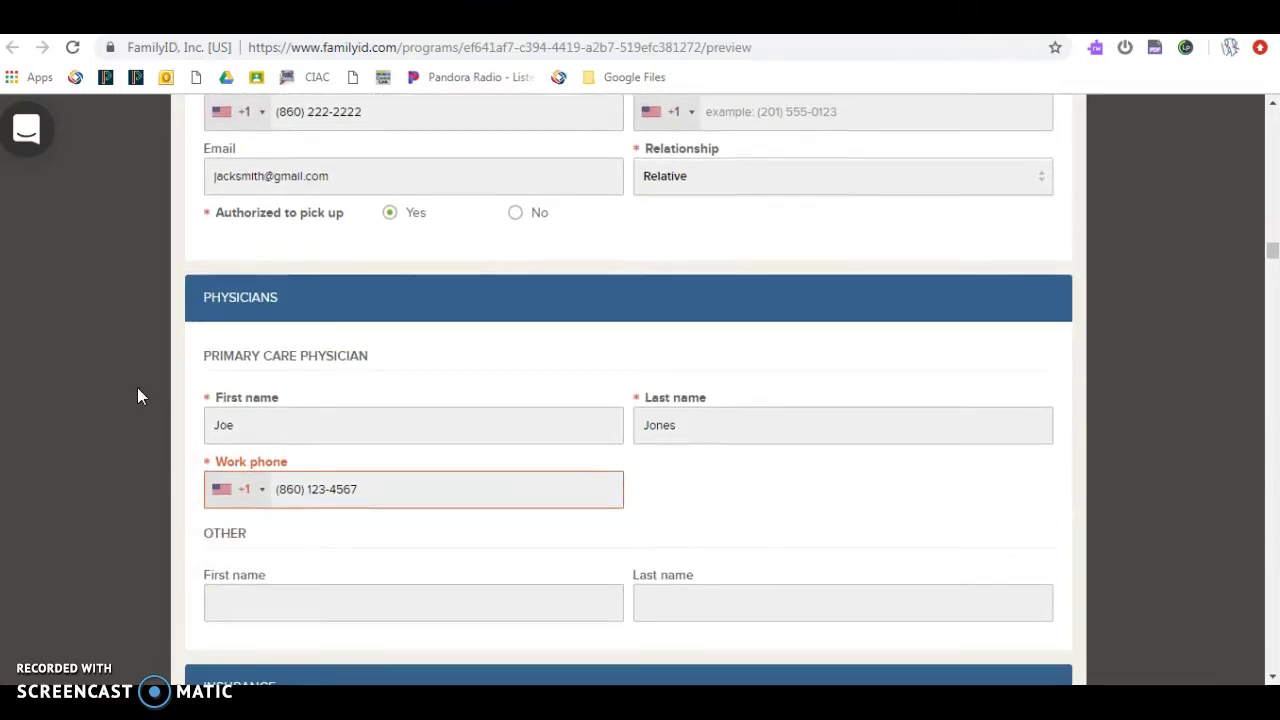
scroll(138, 395, "down", 1)
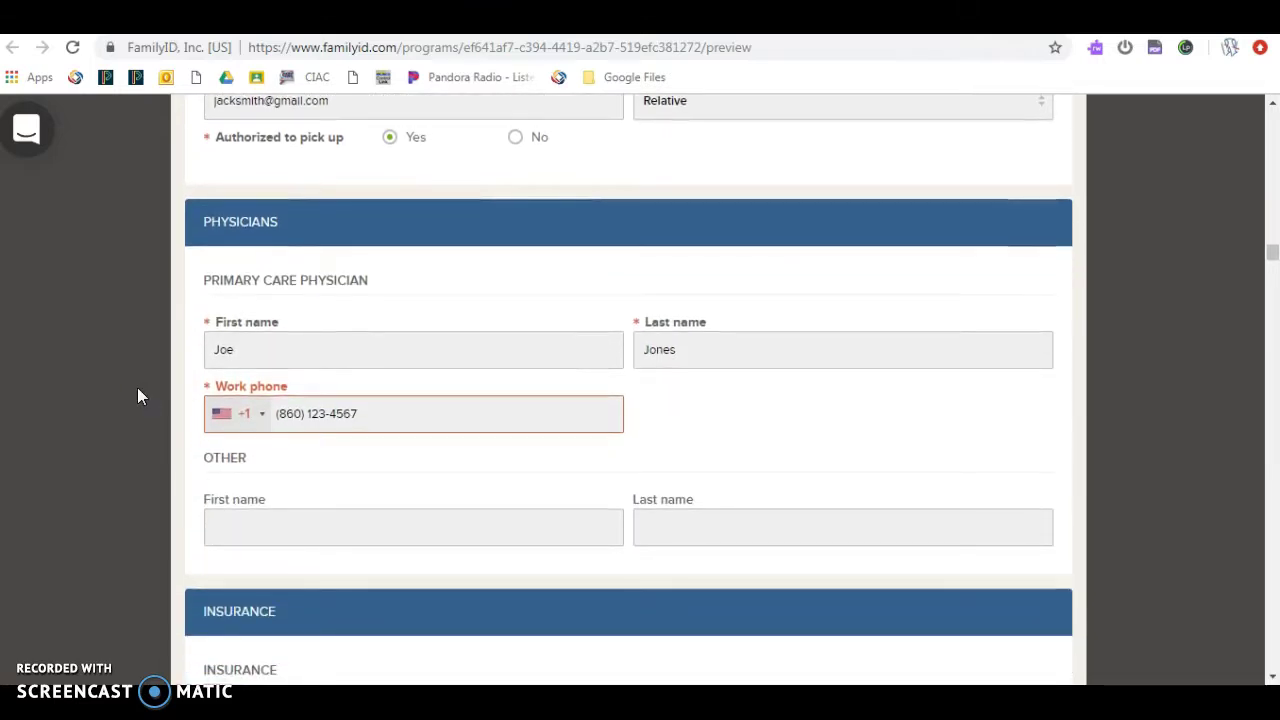
scroll(143, 401, "down", 1)
left_click(388, 397)
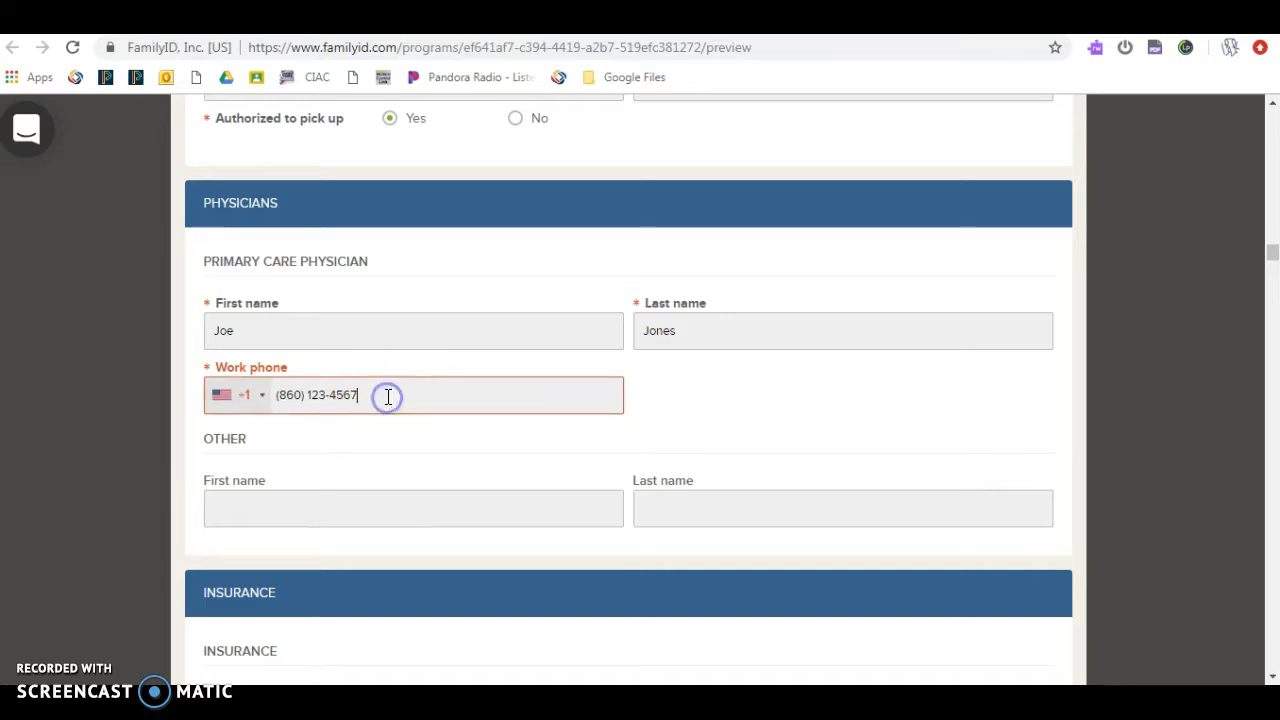
scroll(388, 397, "down", 1)
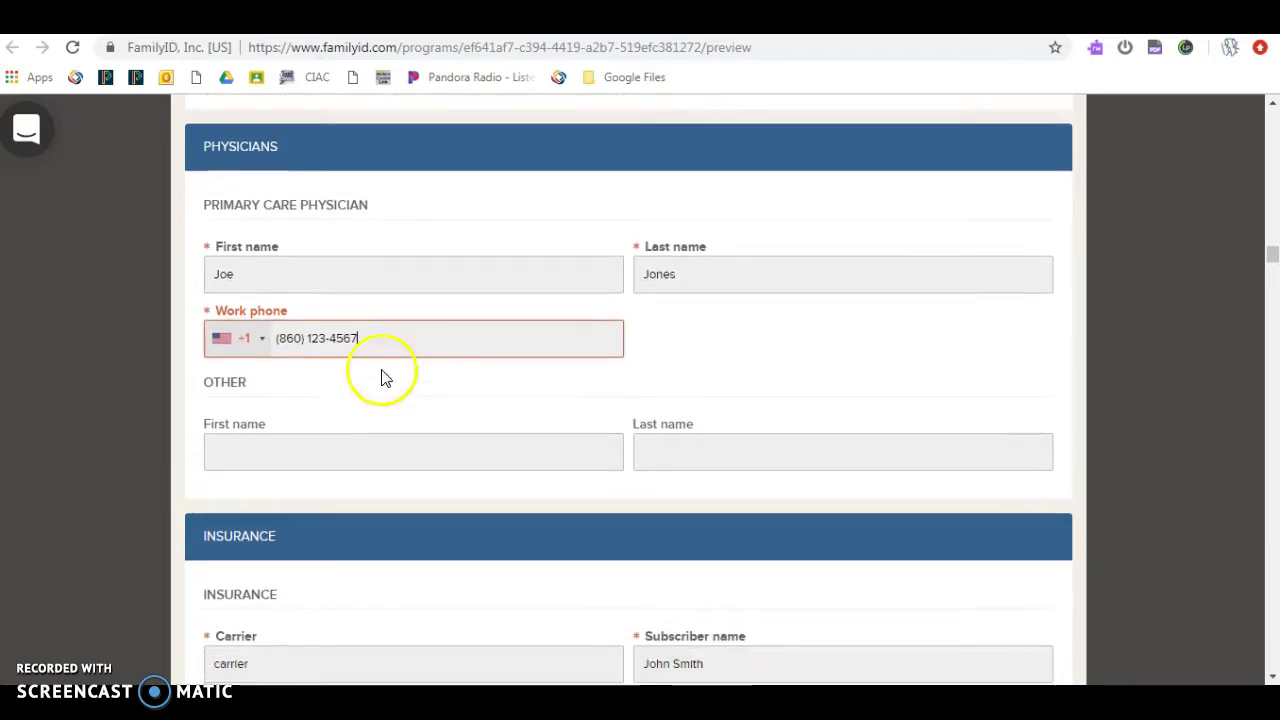
left_click(369, 339)
key("BackSpace")
key("BackSpace")
key("BackSpace")
key("BackSpace")
key("BackSpace")
key("BackSpace")
key("BackSpace")
key("BackSpace")
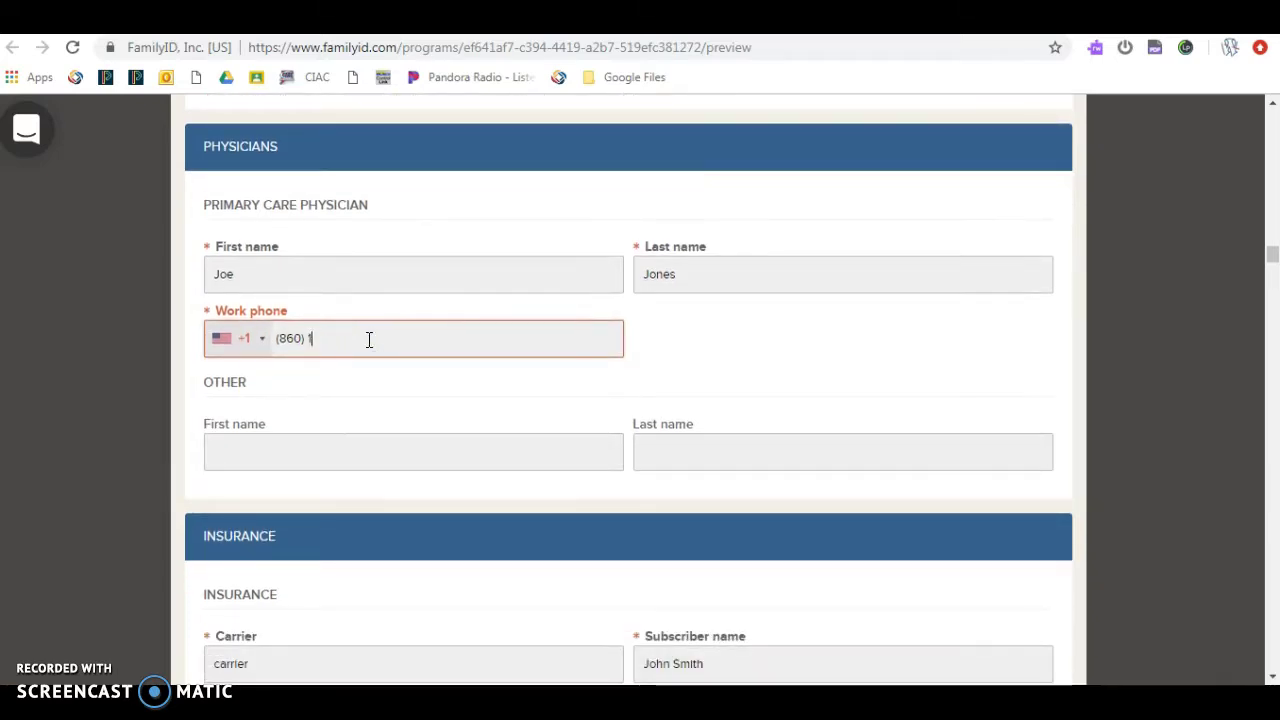
type("555-5555")
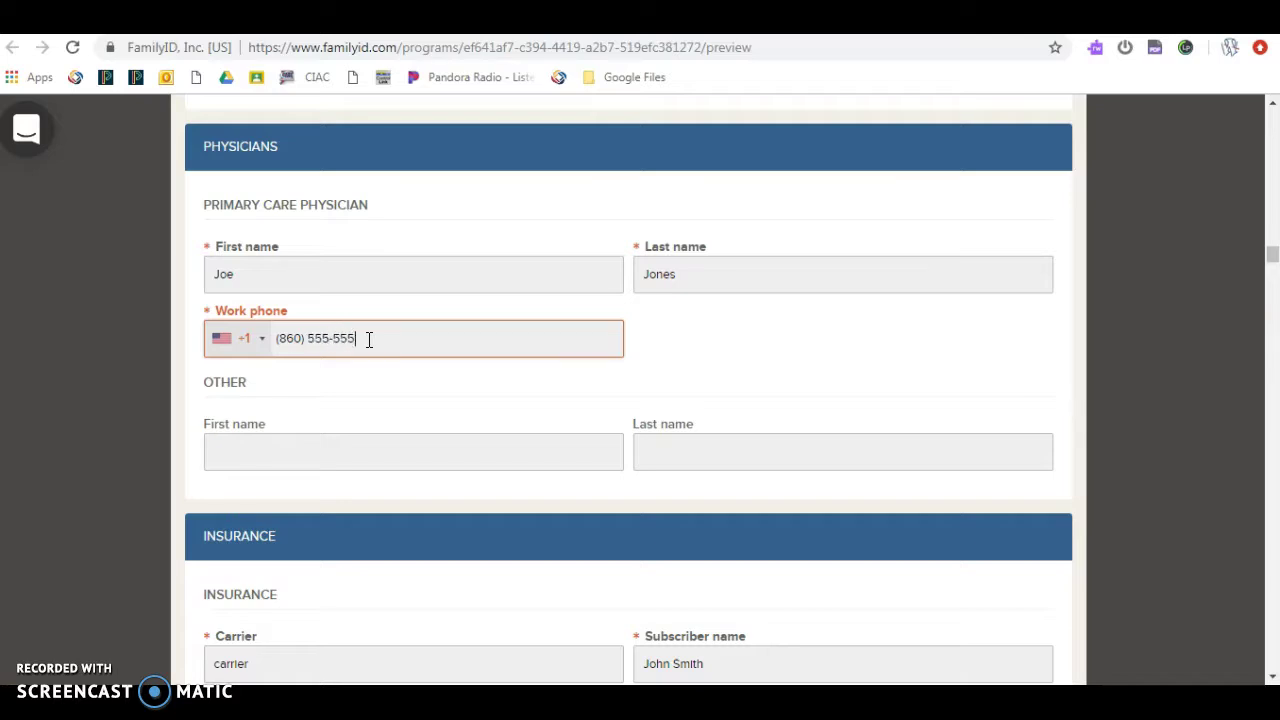
left_click(362, 374)
Step: Scroll down through the insurance details to the Health/Medical questions
scroll(362, 375, "down", 1)
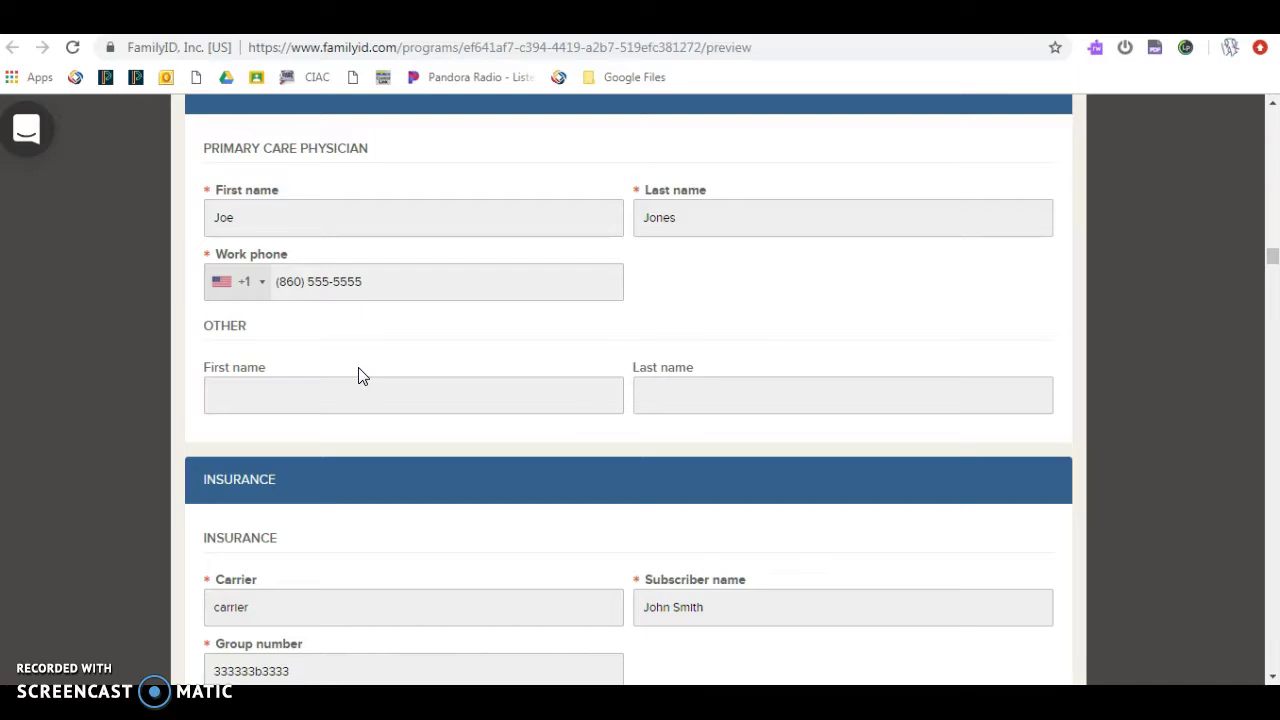
scroll(362, 375, "down", 3)
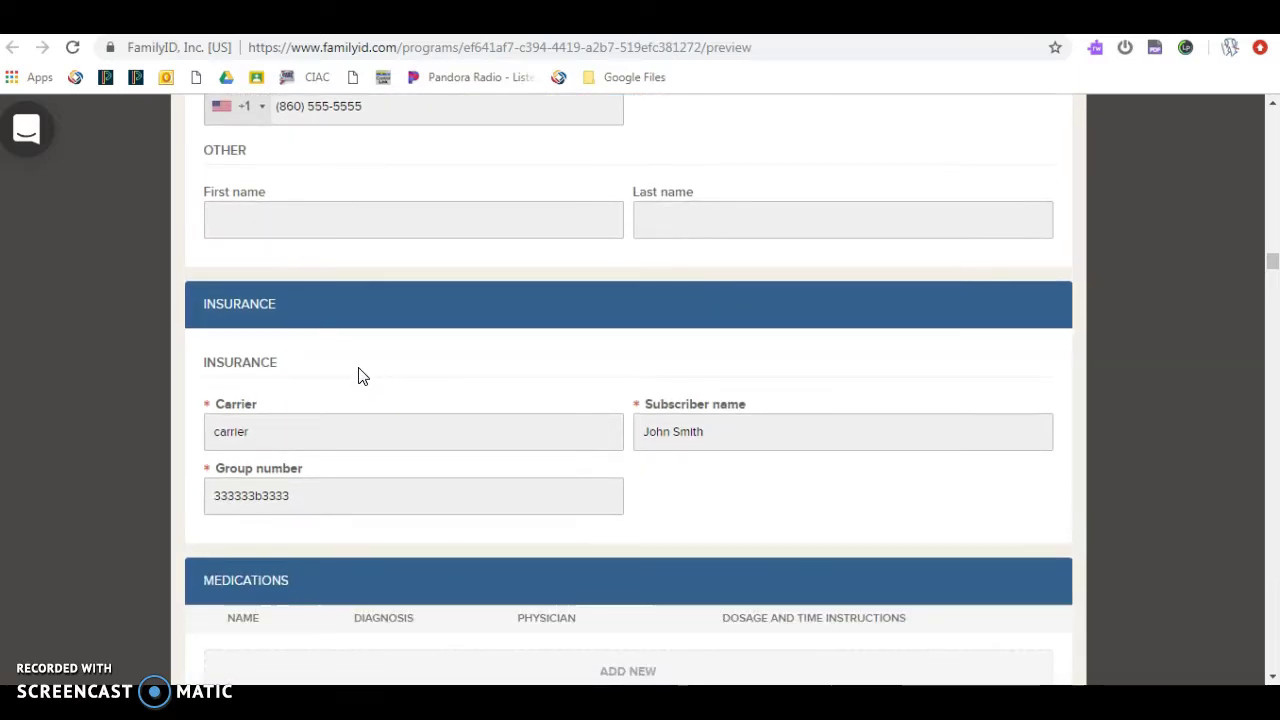
scroll(362, 375, "down", 3)
scroll(362, 375, "down", 2)
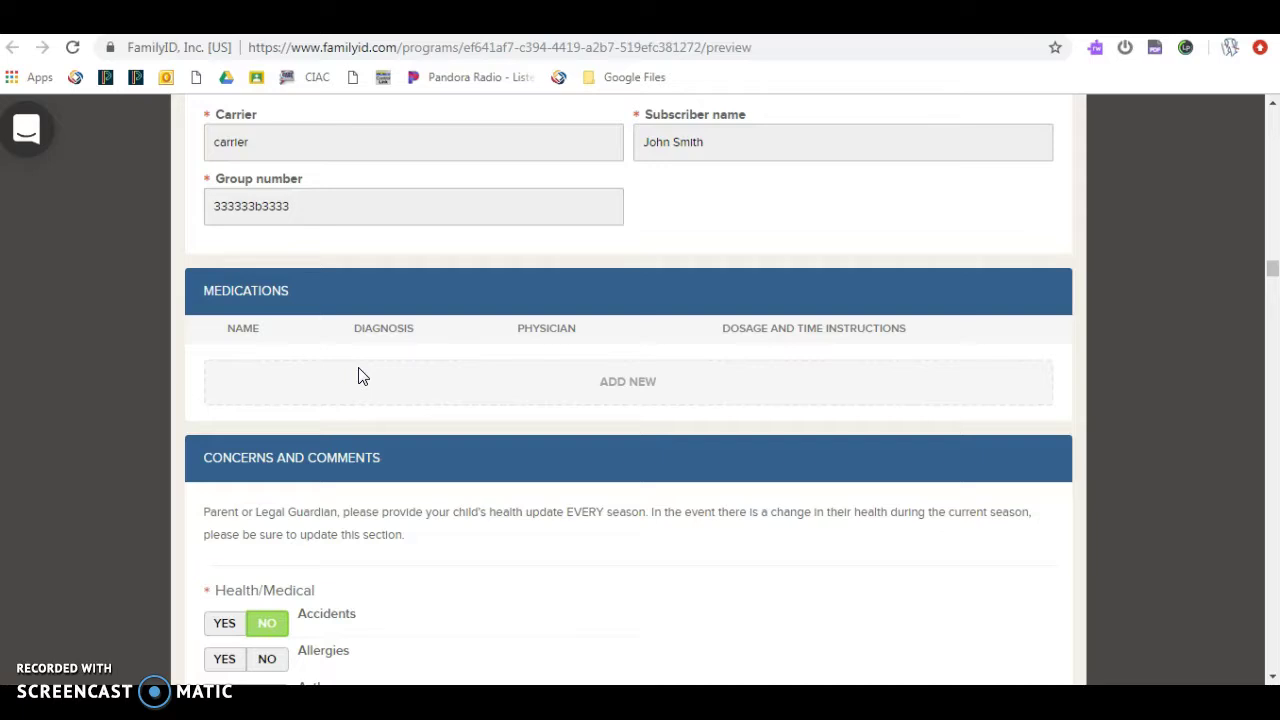
scroll(362, 375, "up", 1)
scroll(362, 375, "down", 1)
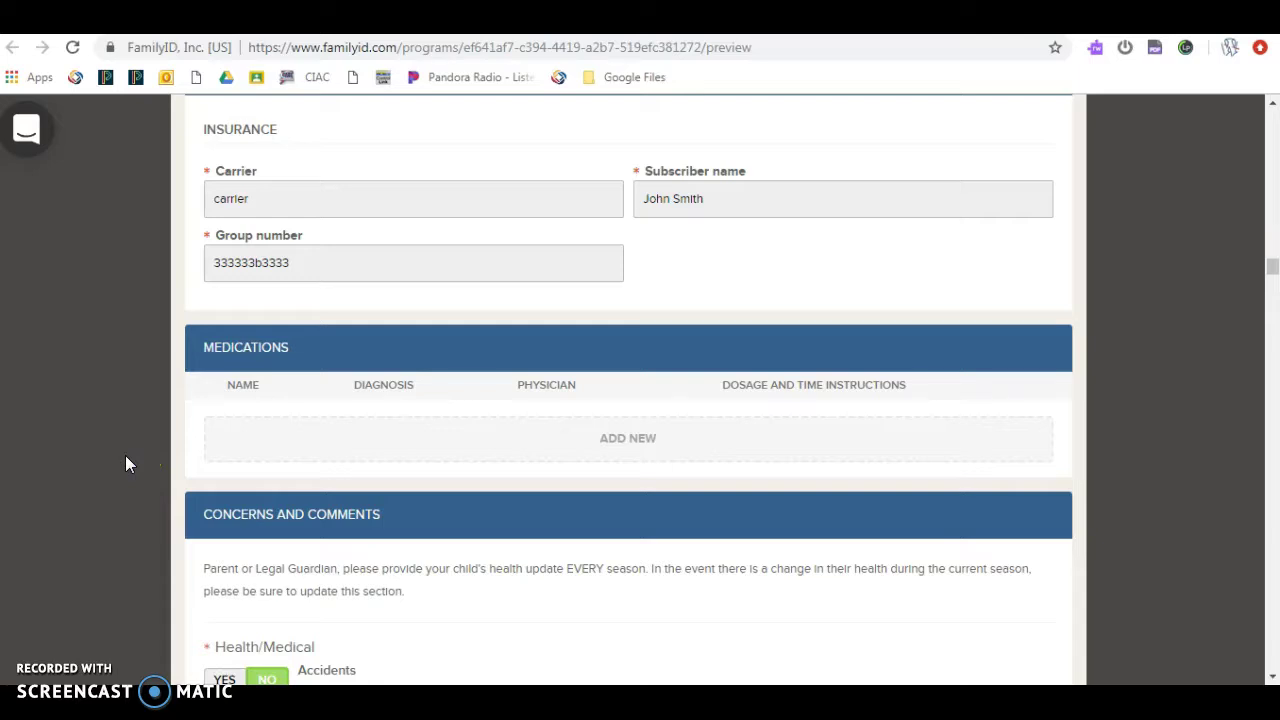
scroll(126, 457, "down", 2)
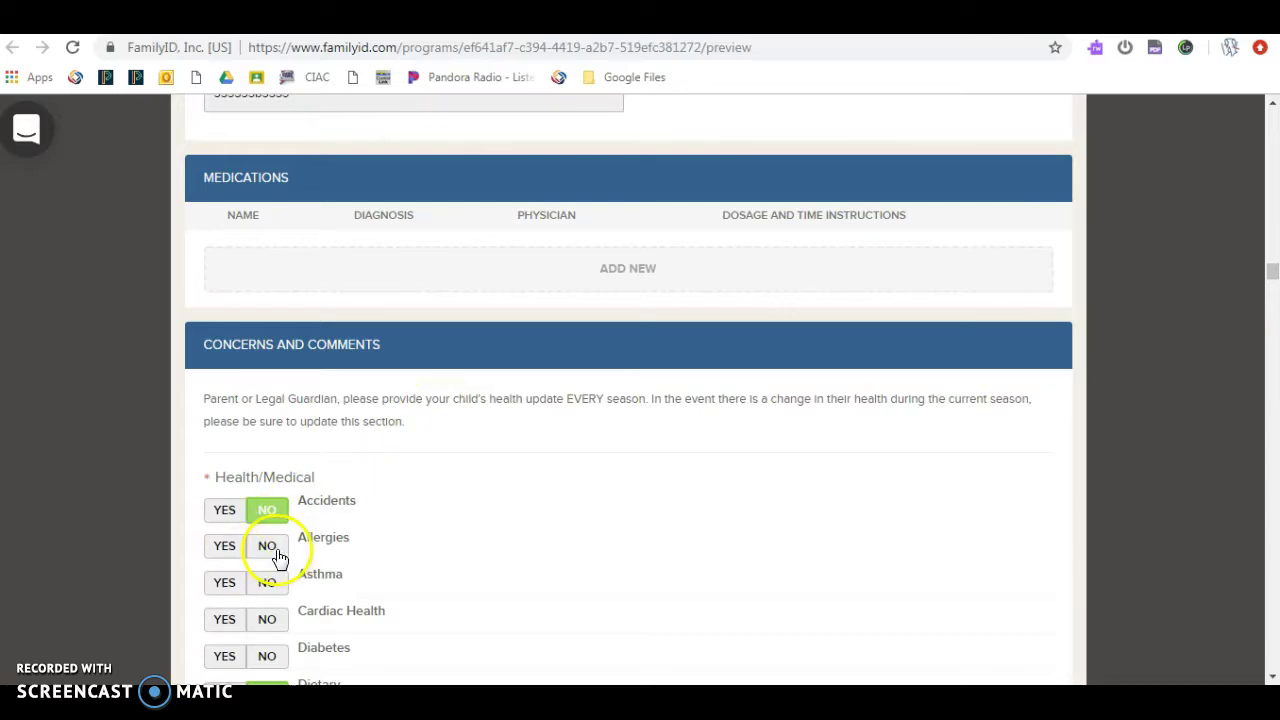
Step: Answer Yes to Allergies with the description 'Food allergy to peanuts'
left_click(228, 548)
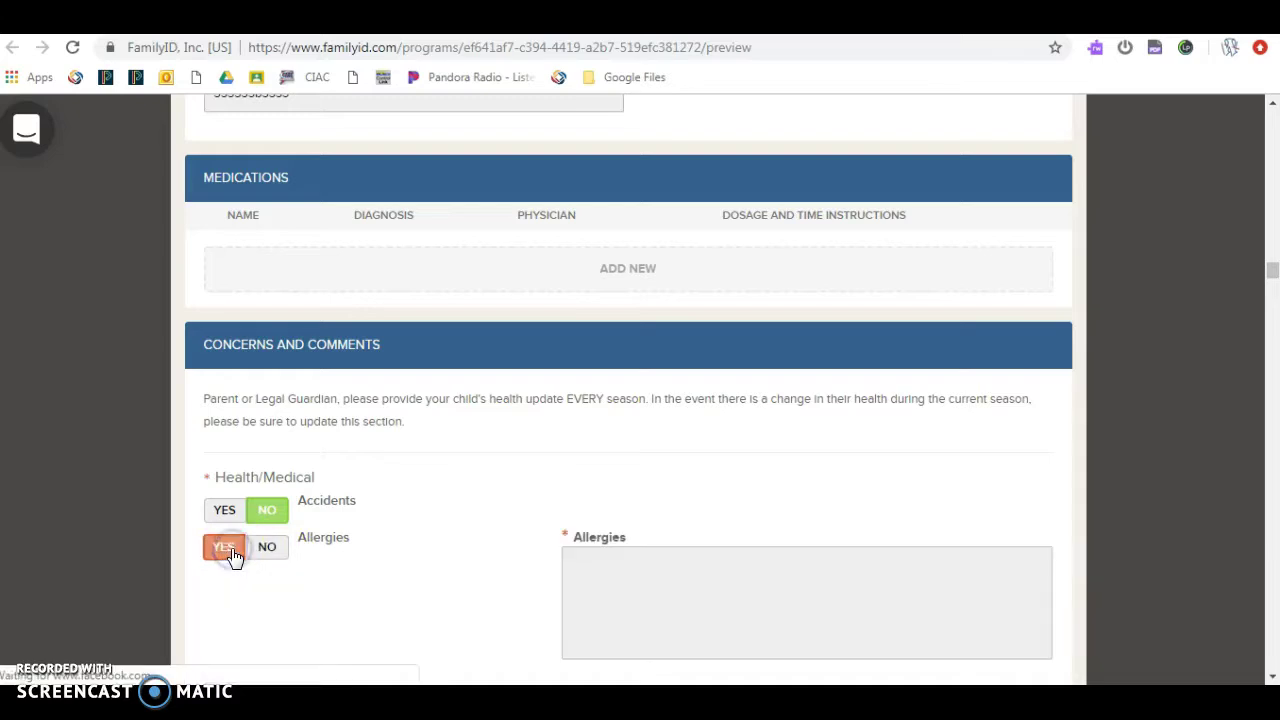
left_click(640, 558)
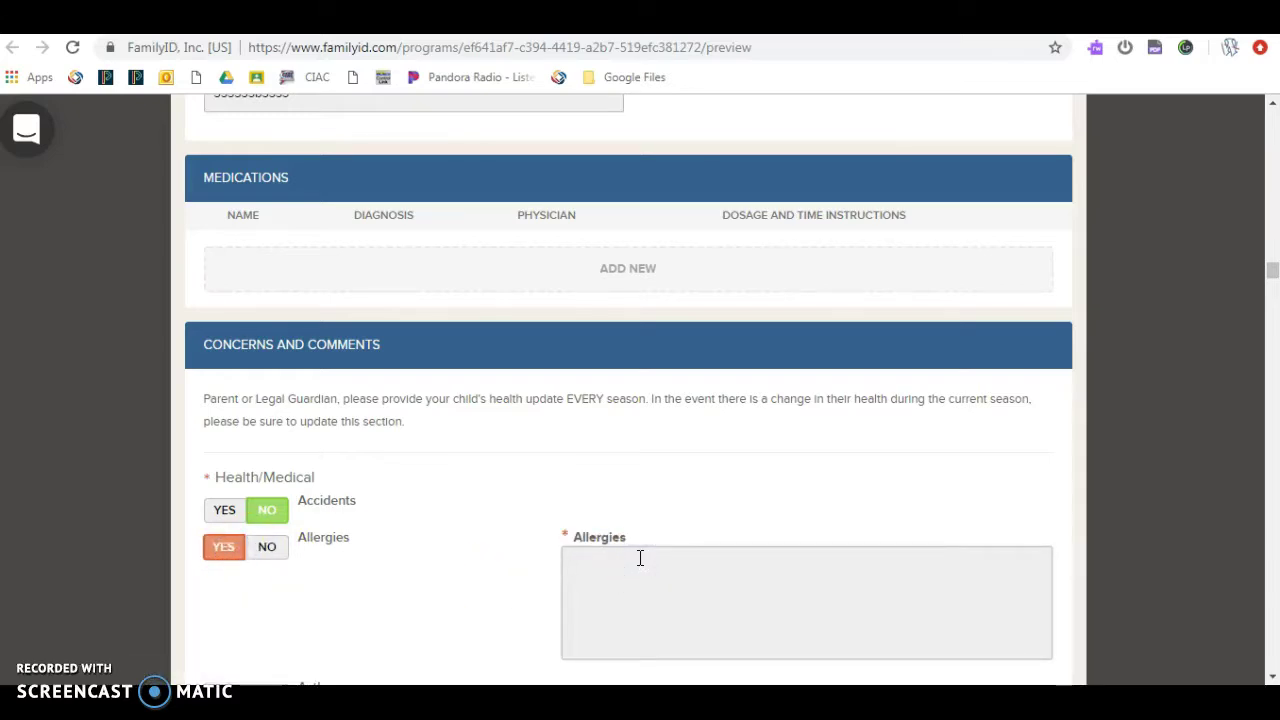
type("Food allergy to peanuts")
scroll(640, 560, "down", 1)
Step: Answer No to Asthma, Cardiac Health, Epi pen and Diabetes
left_click(255, 588)
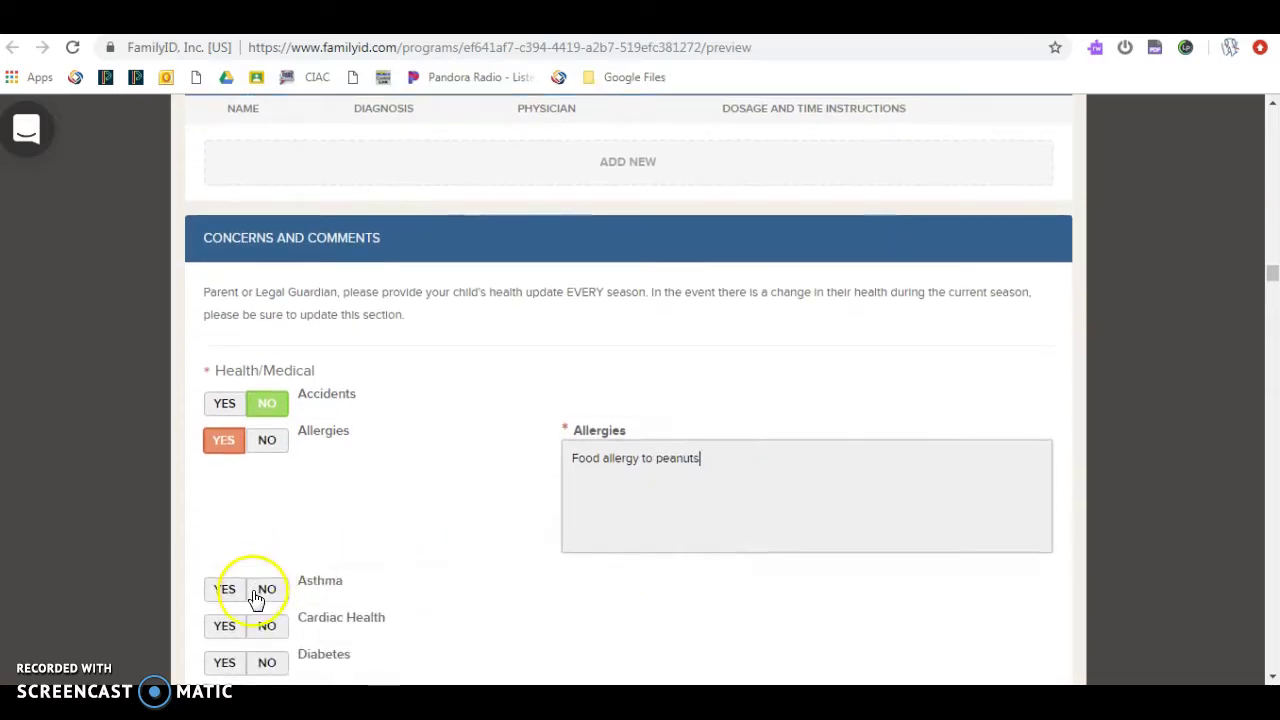
left_click(266, 626)
scroll(265, 635, "down", 1)
left_click(266, 651)
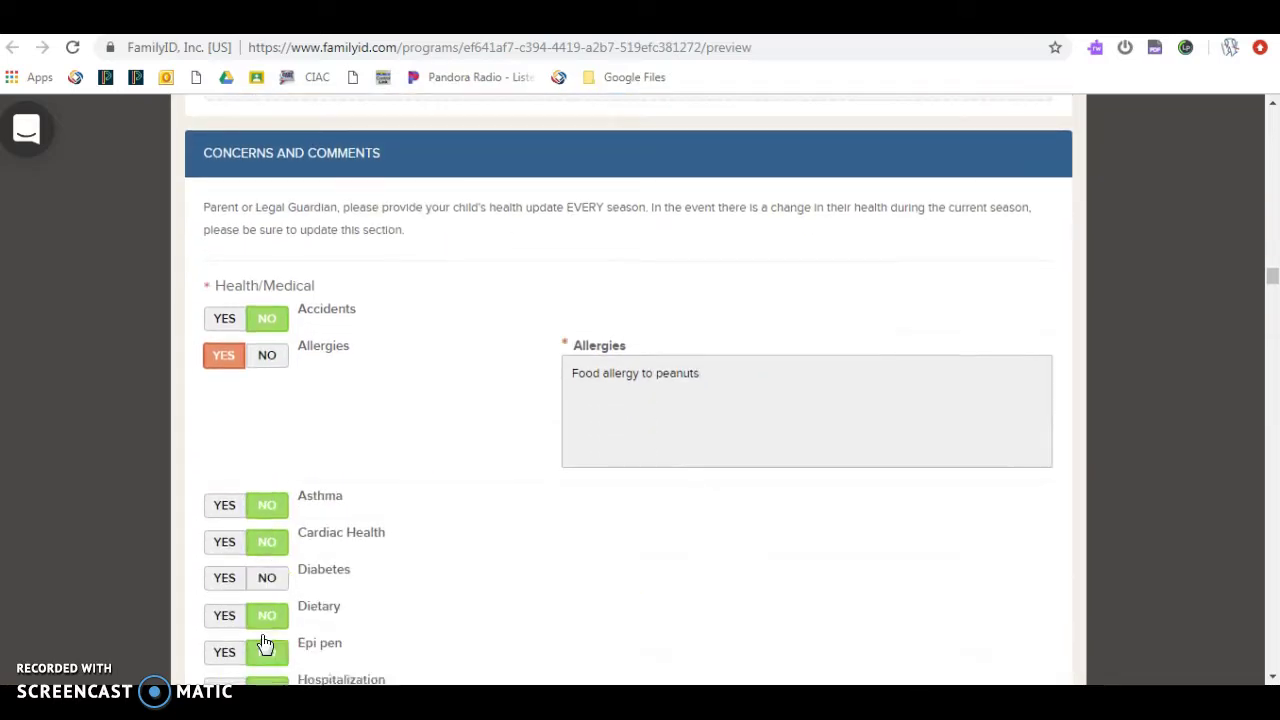
left_click(267, 561)
scroll(366, 534, "down", 3)
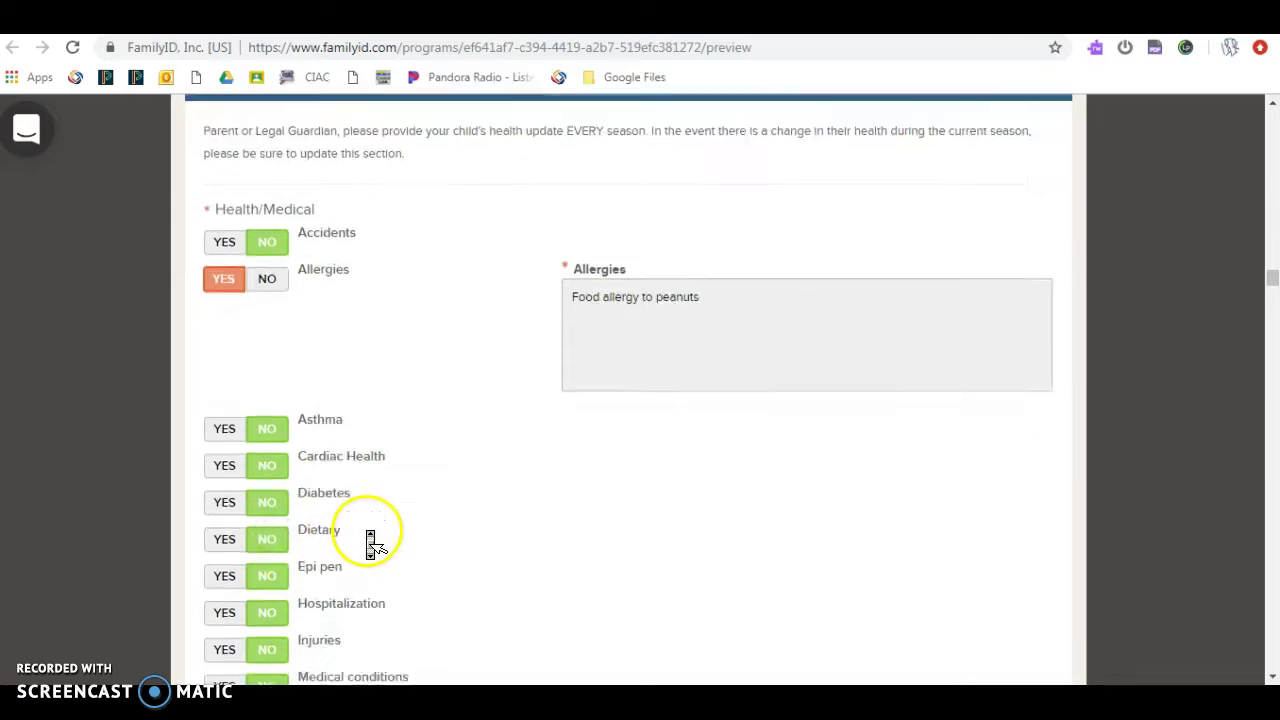
scroll(367, 542, "down", 2)
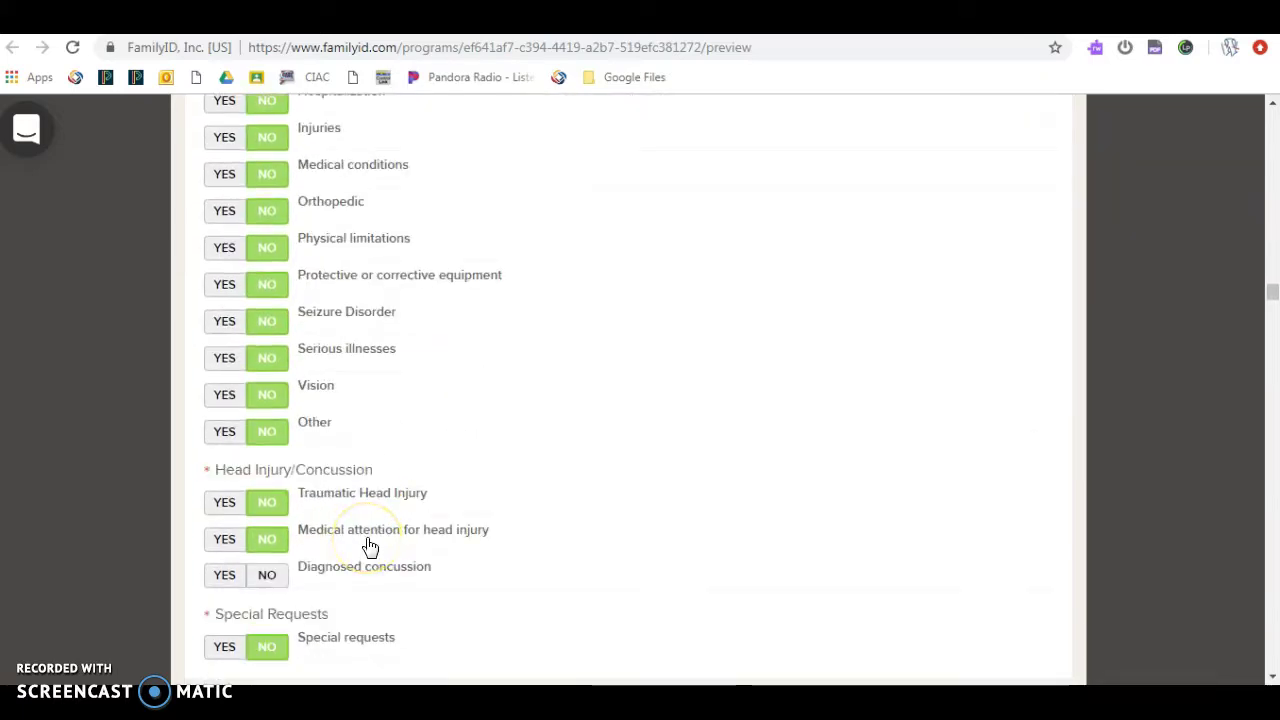
Step: Answer Yes to Diagnosed concussion, described as 'Concussion on 12/1/2017 - football injury'
left_click(229, 584)
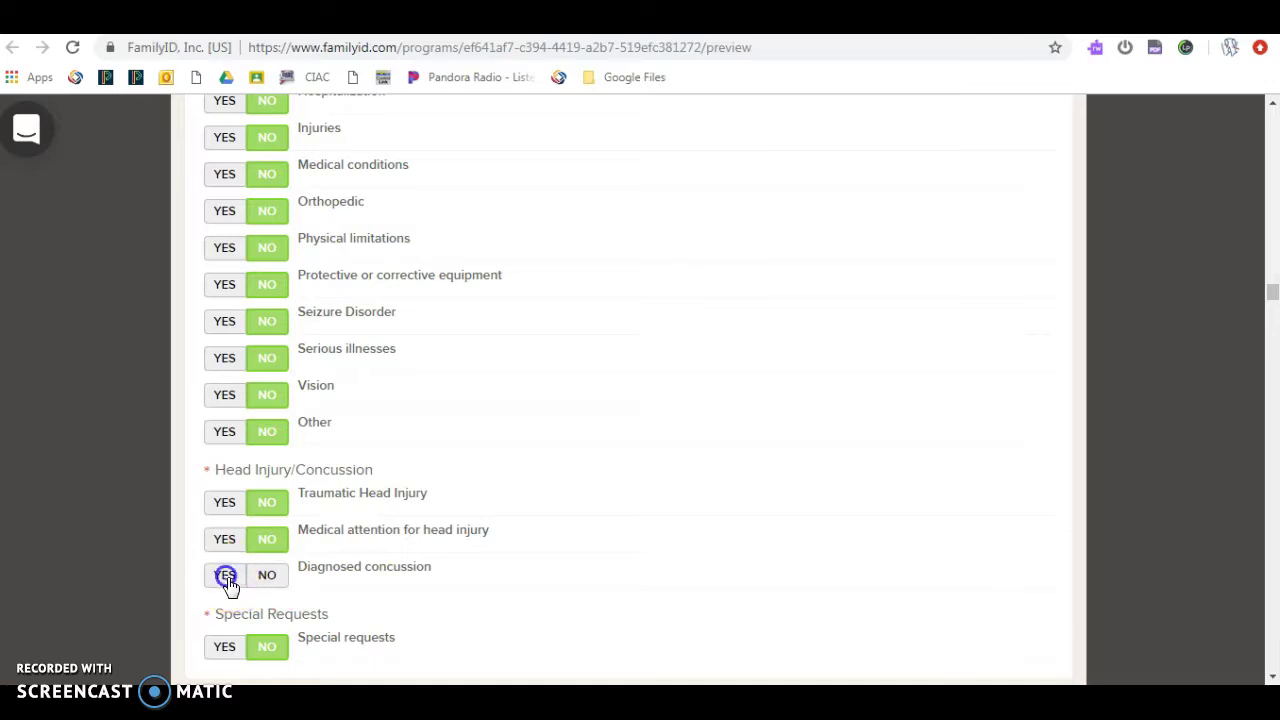
left_click(645, 608)
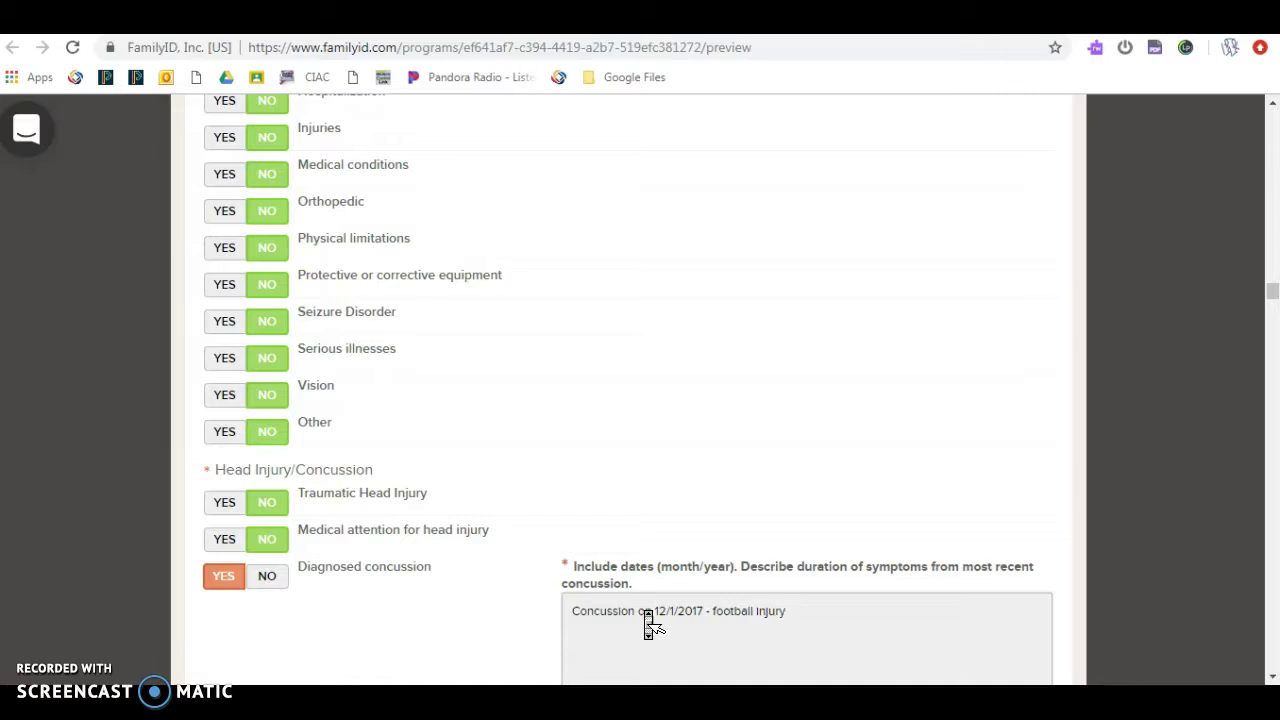
scroll(648, 620, "down", 1)
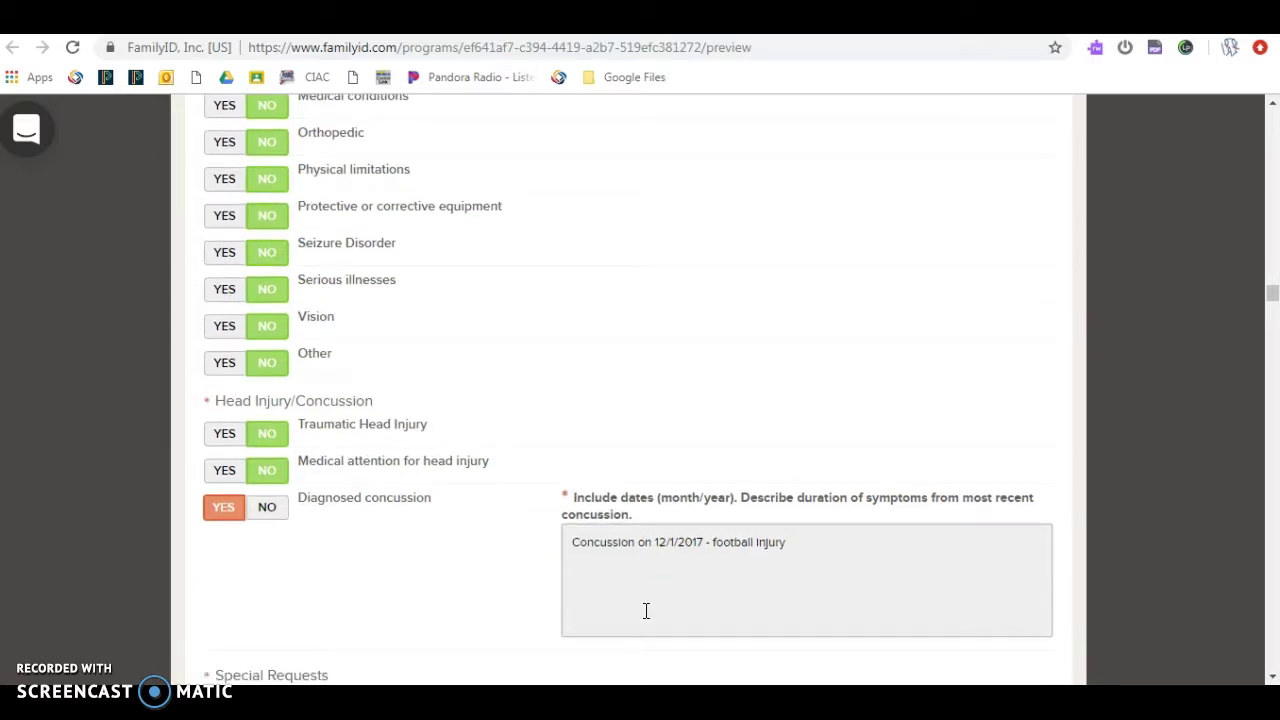
scroll(620, 610, "down", 1)
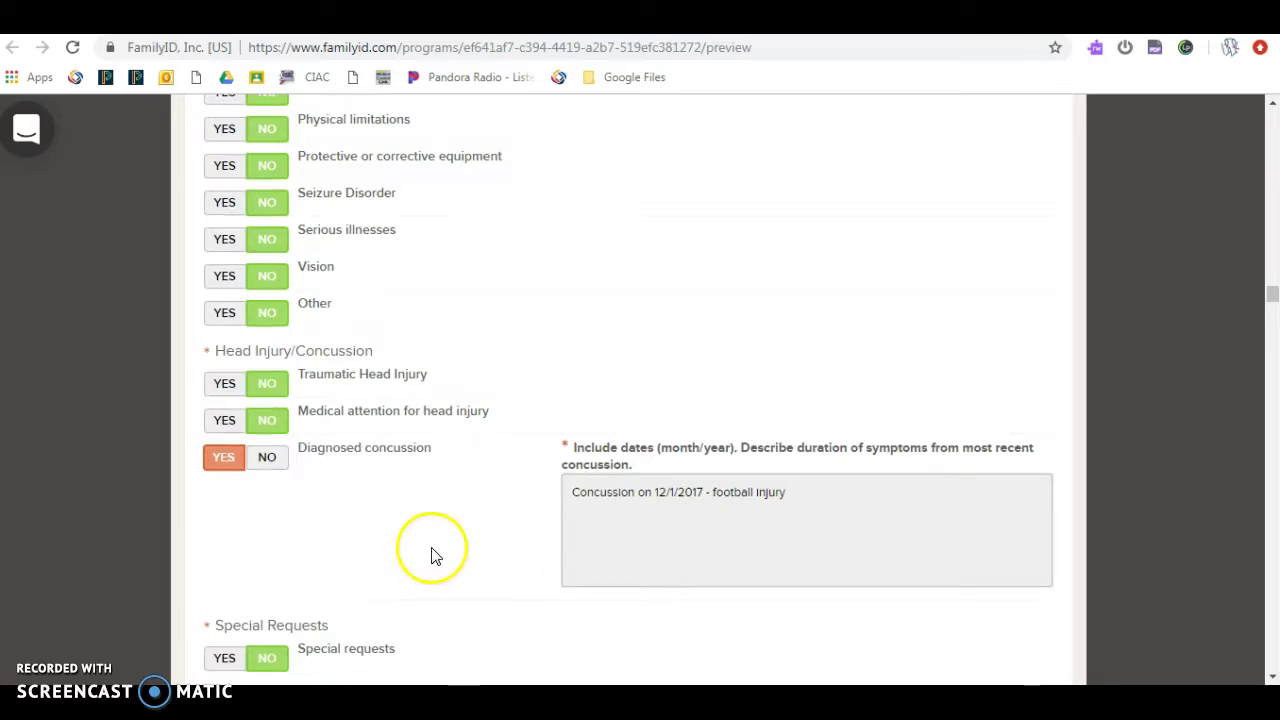
scroll(435, 557, "down", 3)
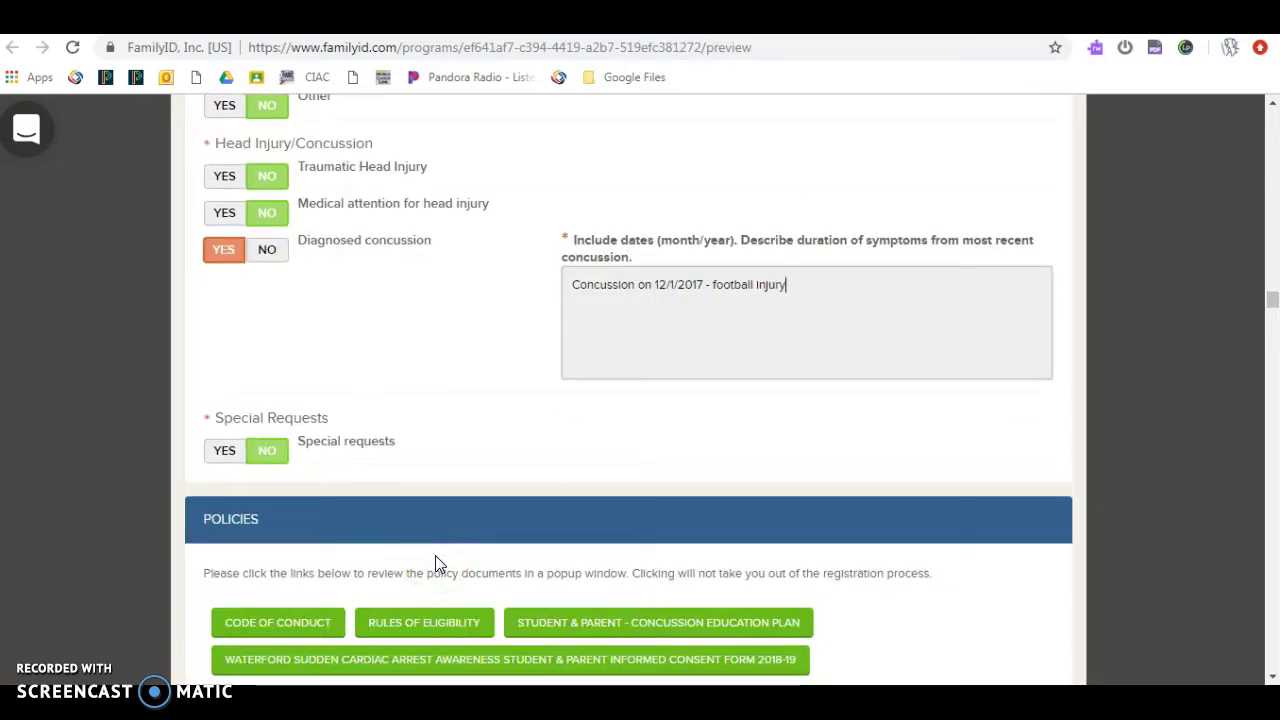
scroll(76, 530, "down", 3)
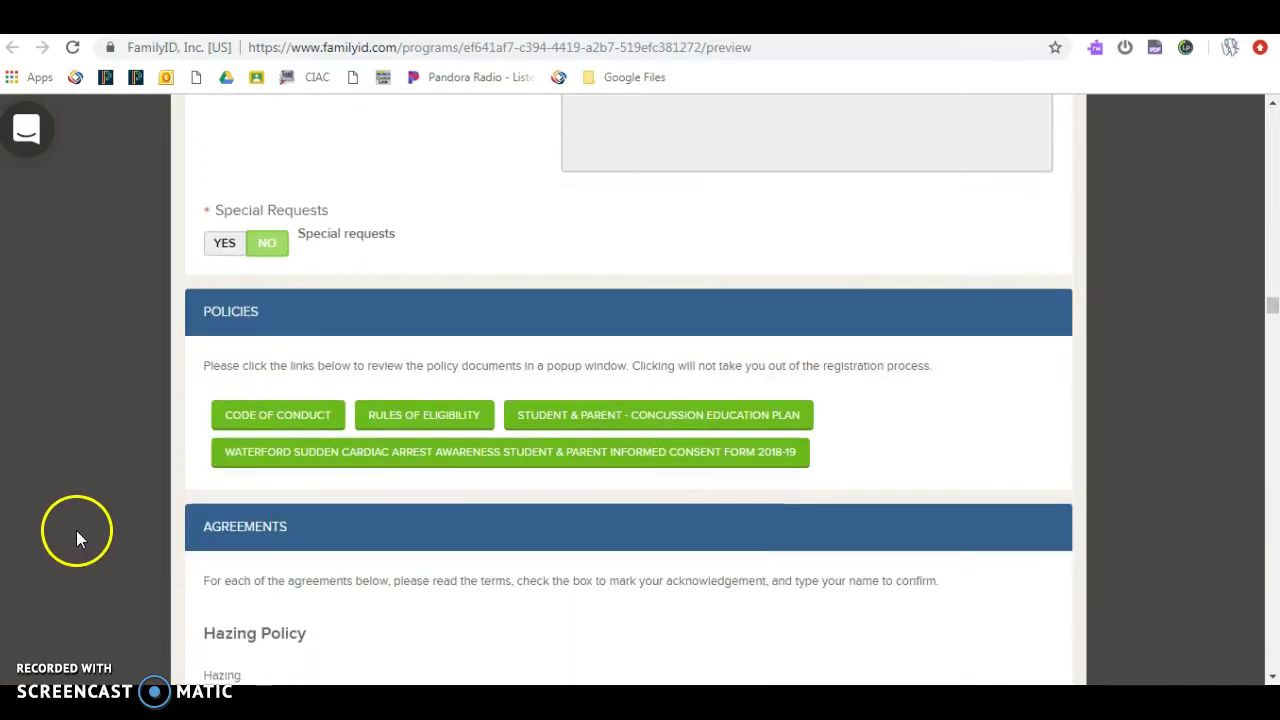
Step: Read through the Code of Conduct policy document and close it
left_click(240, 428)
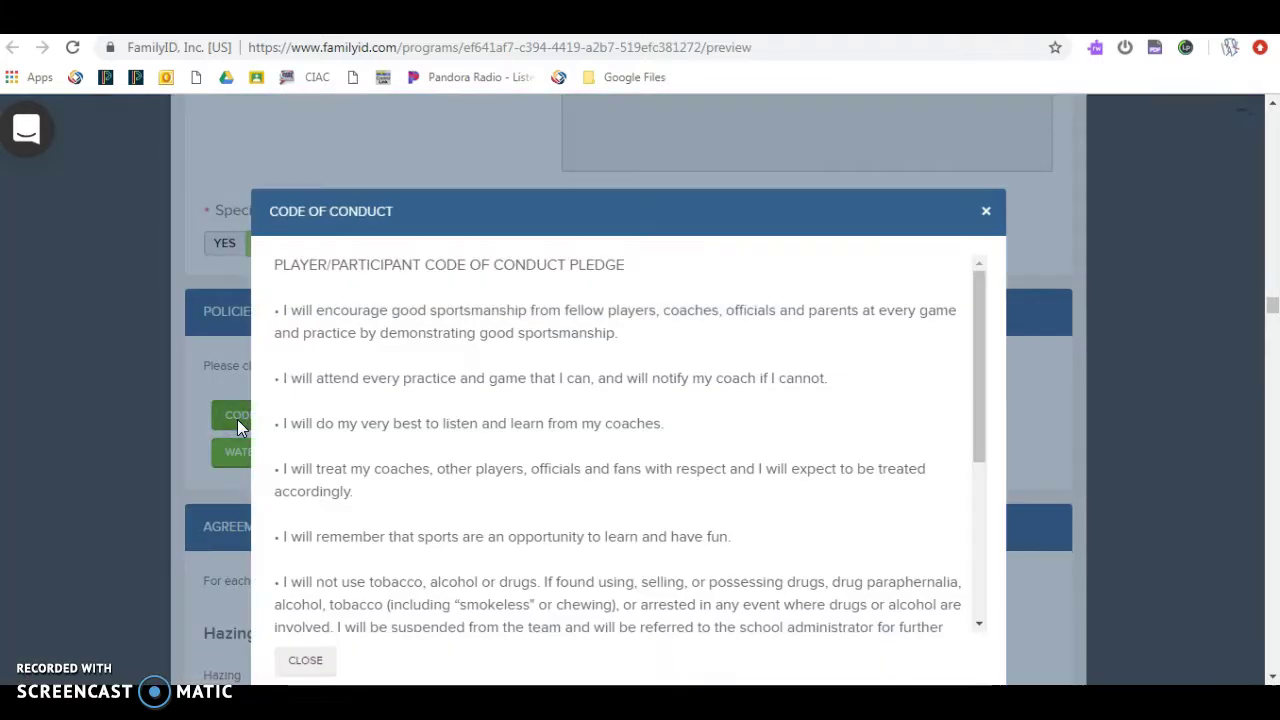
left_click(495, 338)
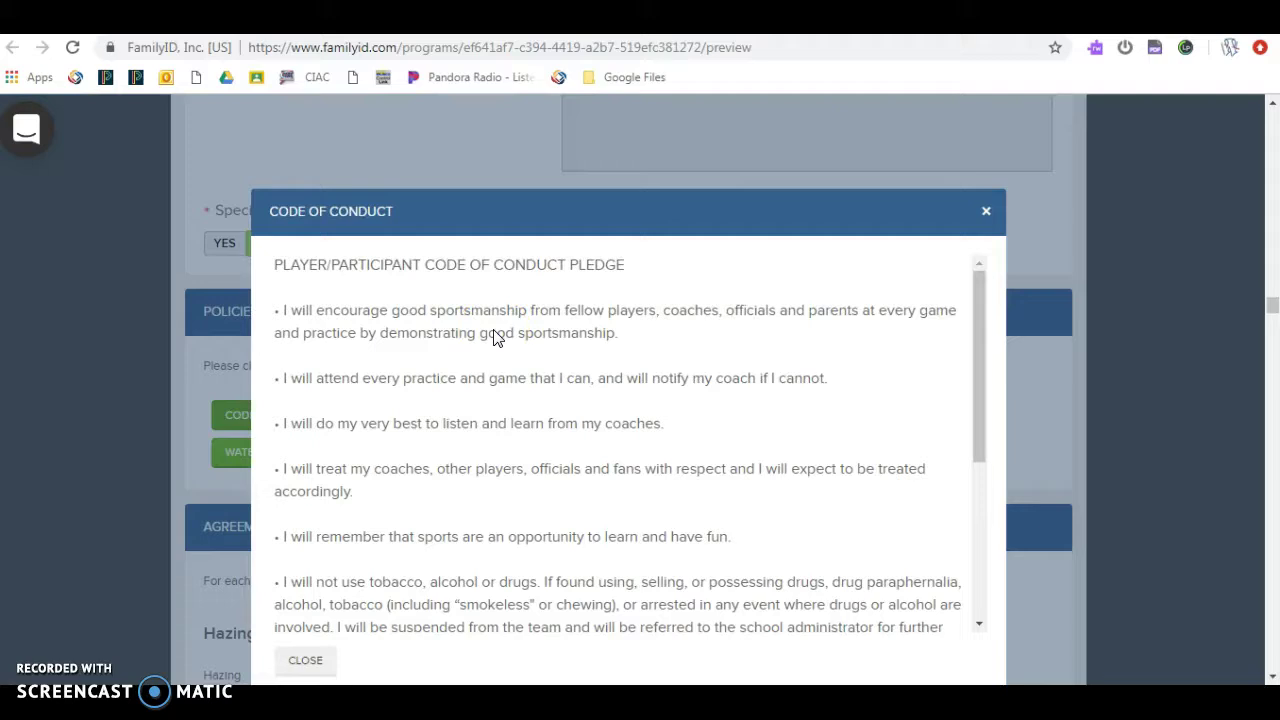
scroll(495, 338, "down", 3)
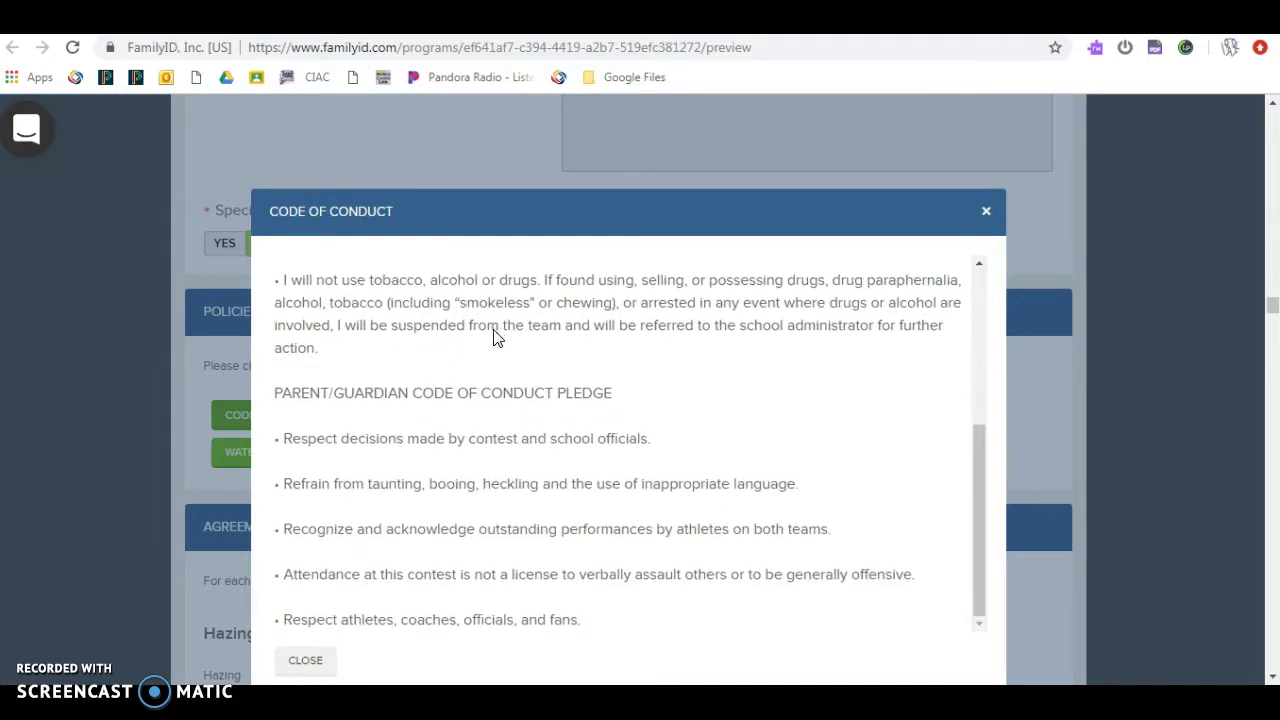
scroll(497, 340, "down", 5)
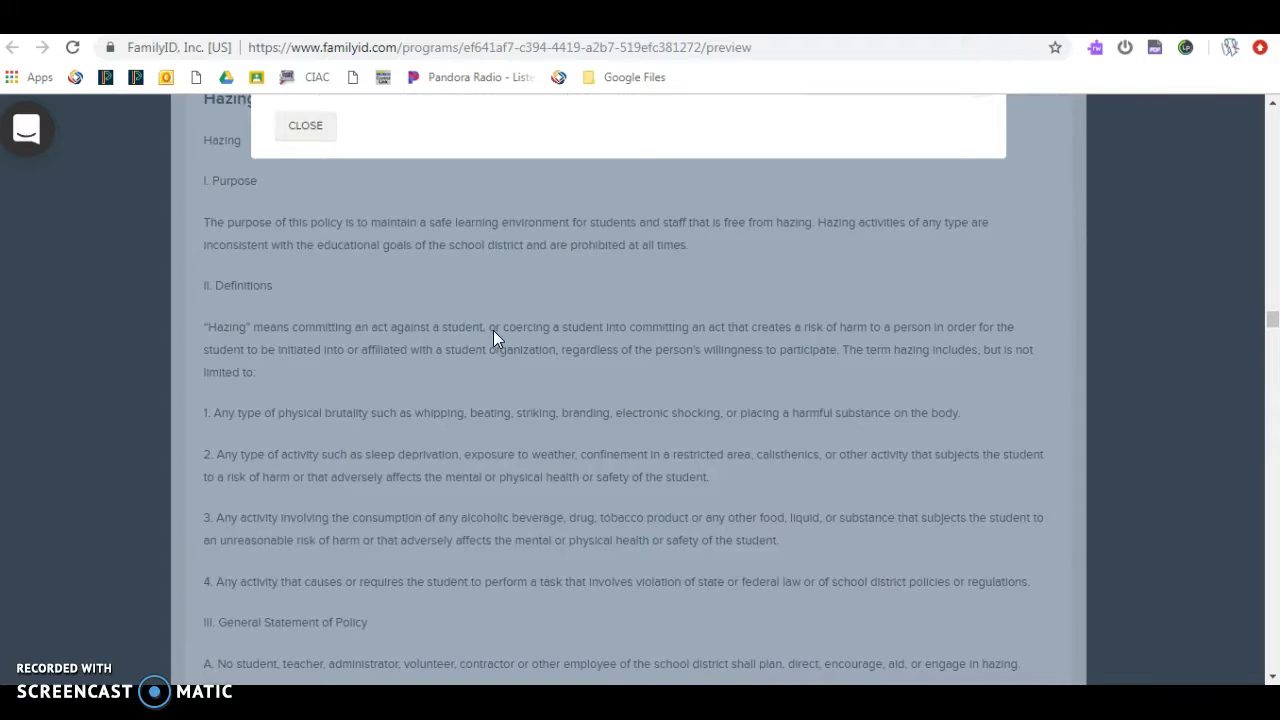
left_click(309, 120)
scroll(328, 314, "up", 3)
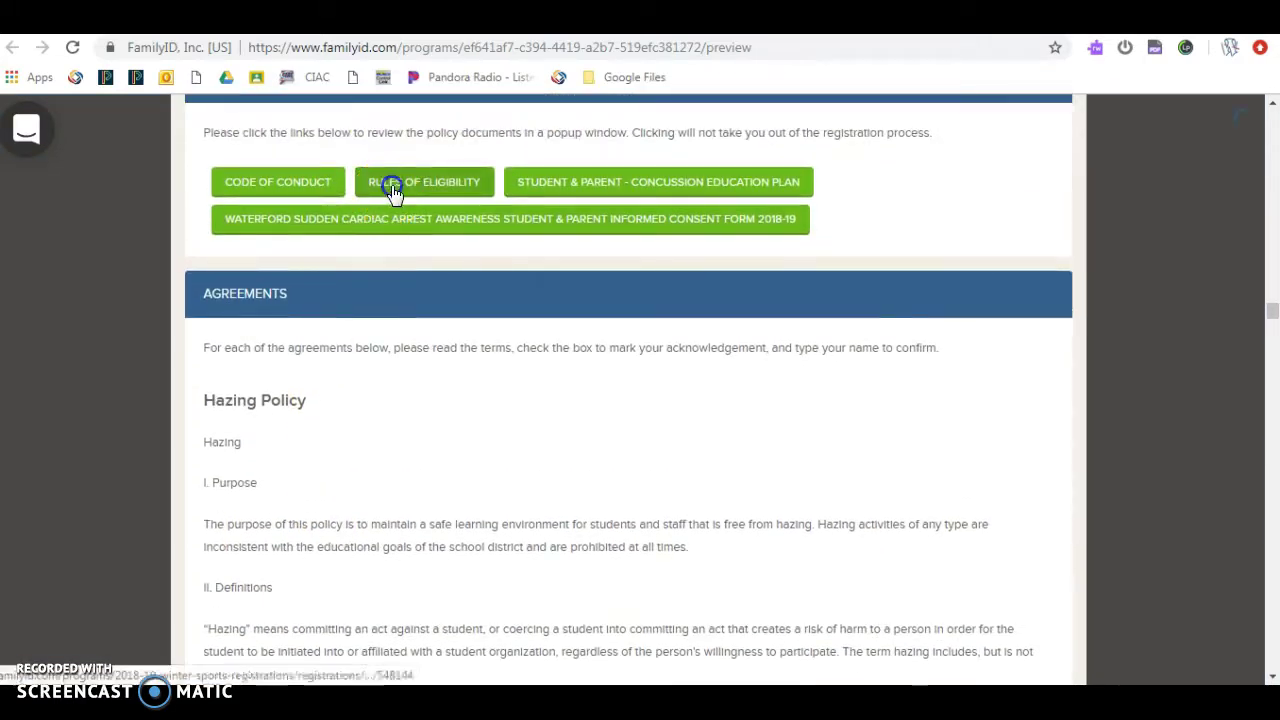
Step: Read through the Rules of Eligibility policy document and close it
left_click(391, 190)
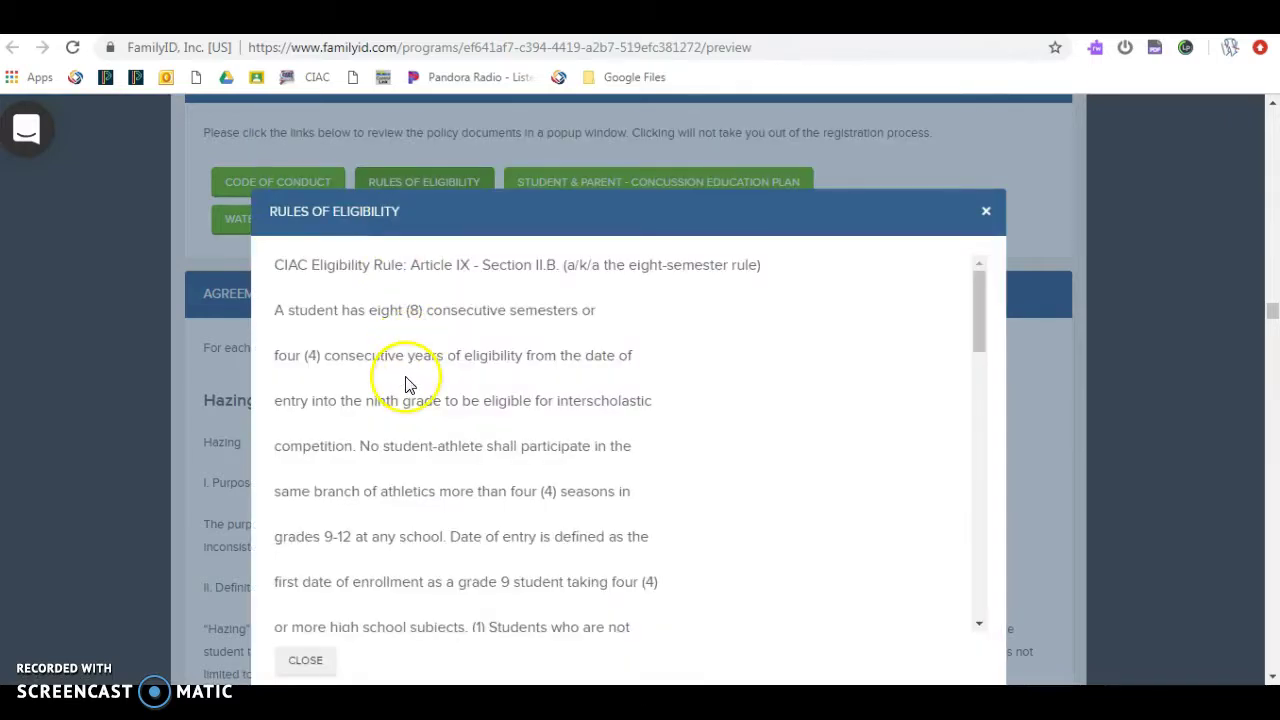
scroll(407, 385, "down", 6)
scroll(407, 385, "down", 6)
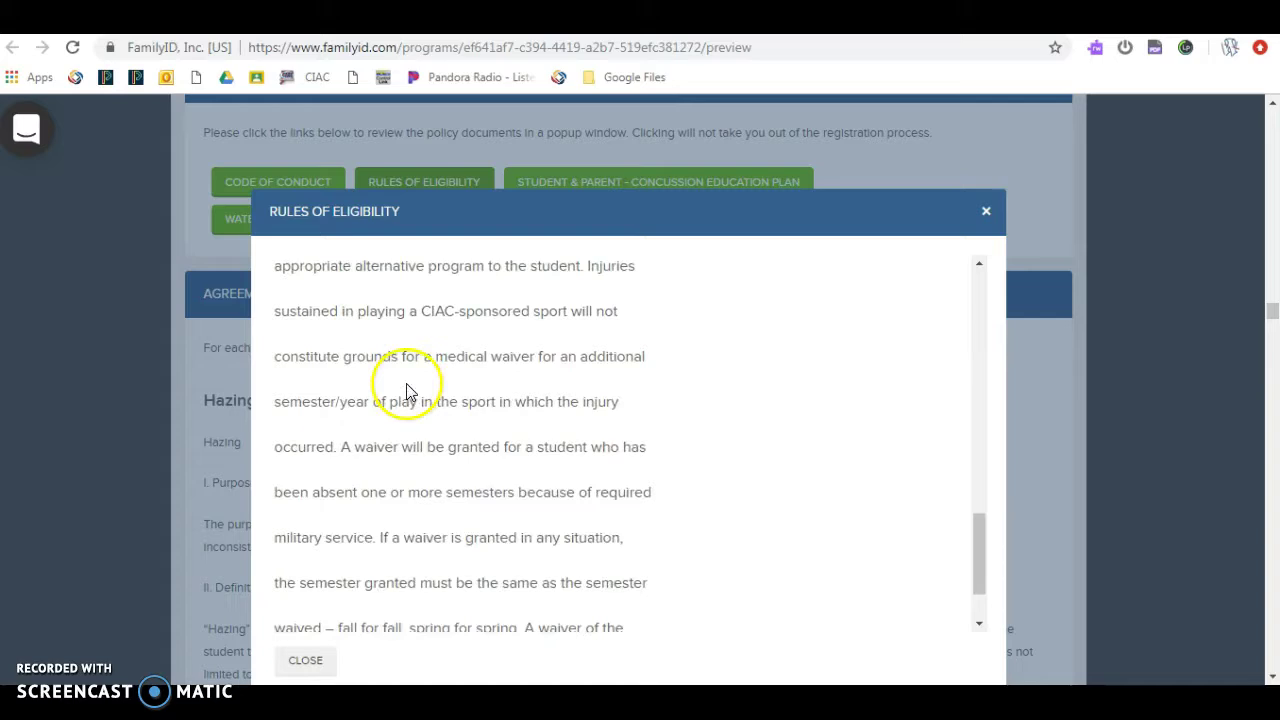
scroll(410, 390, "down", 1)
scroll(409, 394, "down", 3)
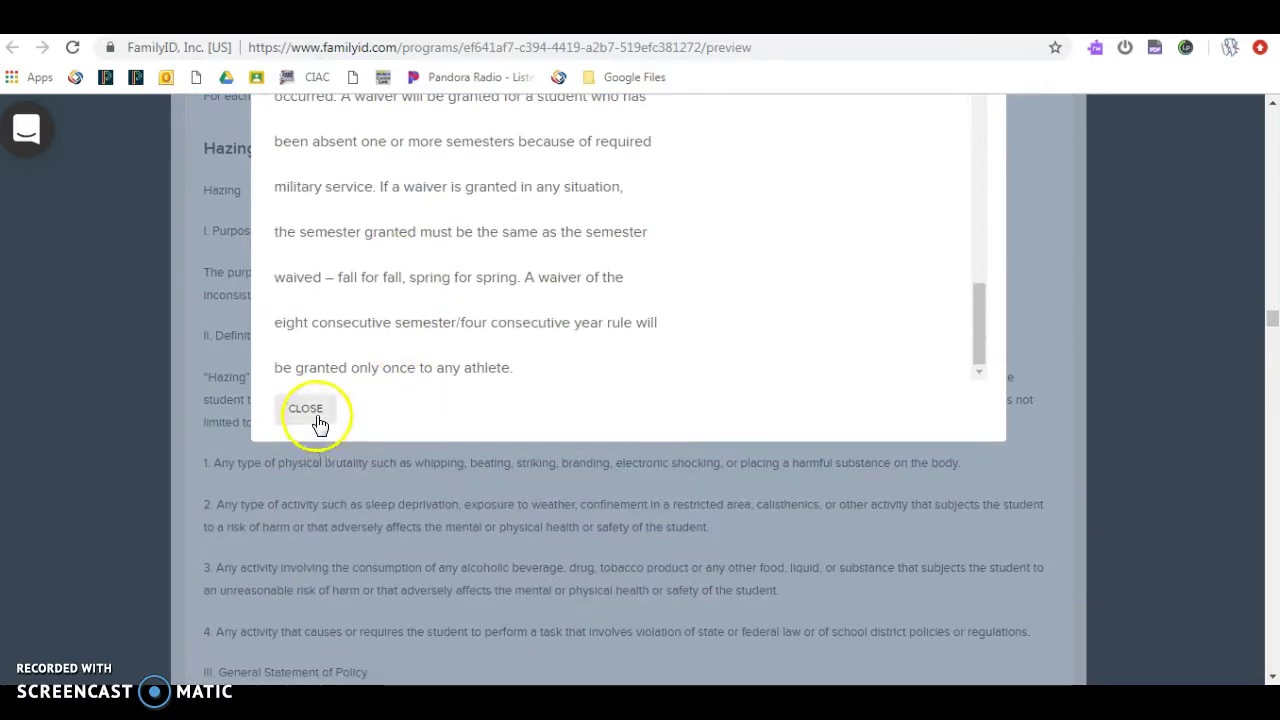
left_click(306, 410)
scroll(390, 455, "up", 2)
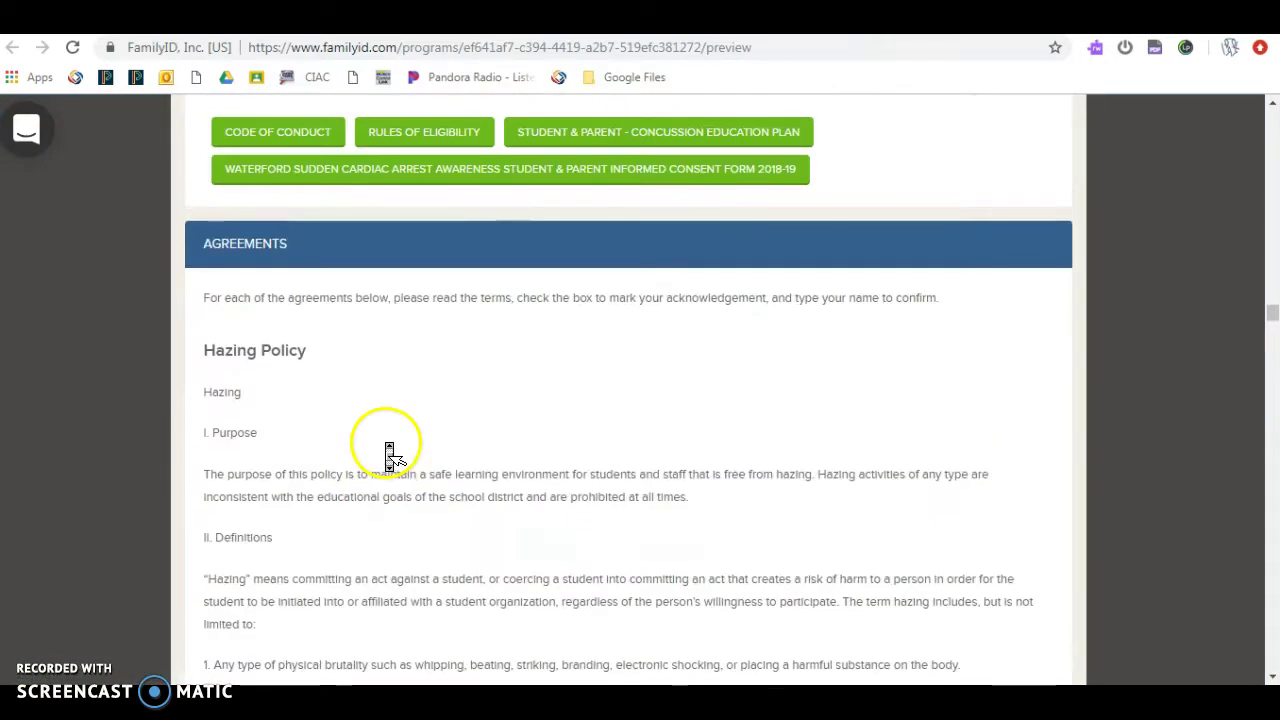
left_click(560, 134)
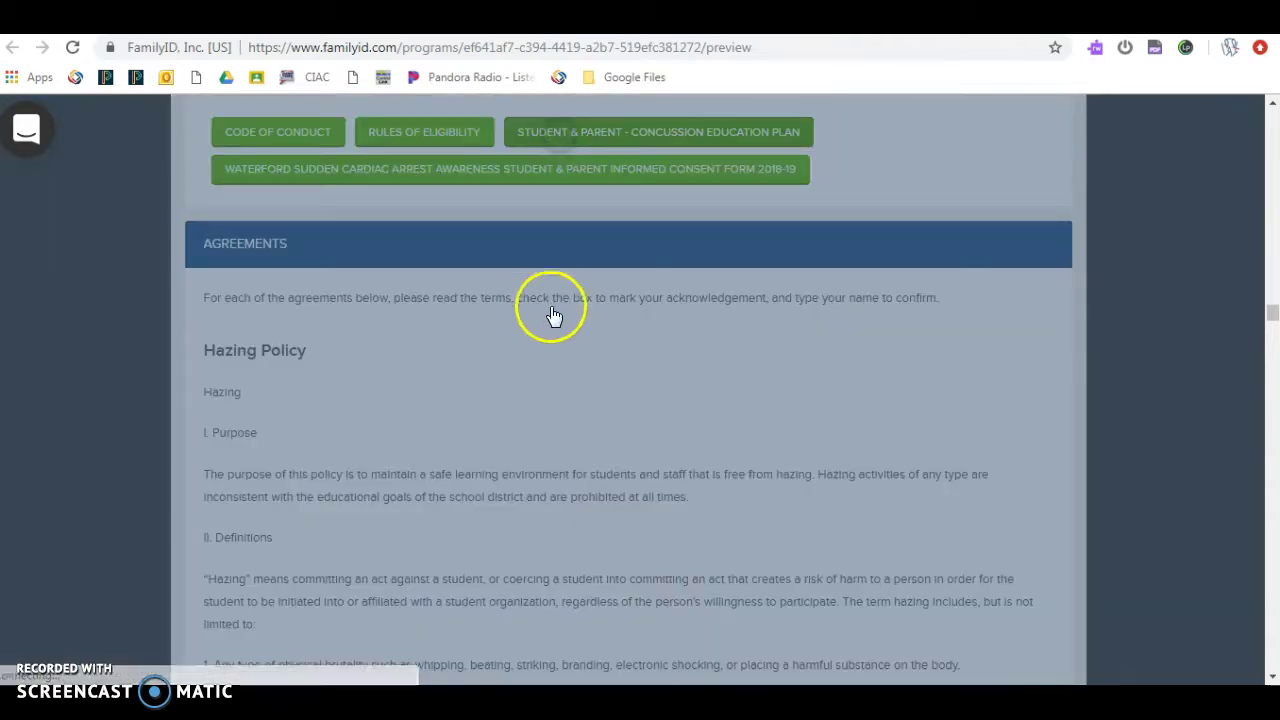
scroll(533, 375, "down", 5)
scroll(533, 378, "down", 10)
scroll(533, 388, "down", 15)
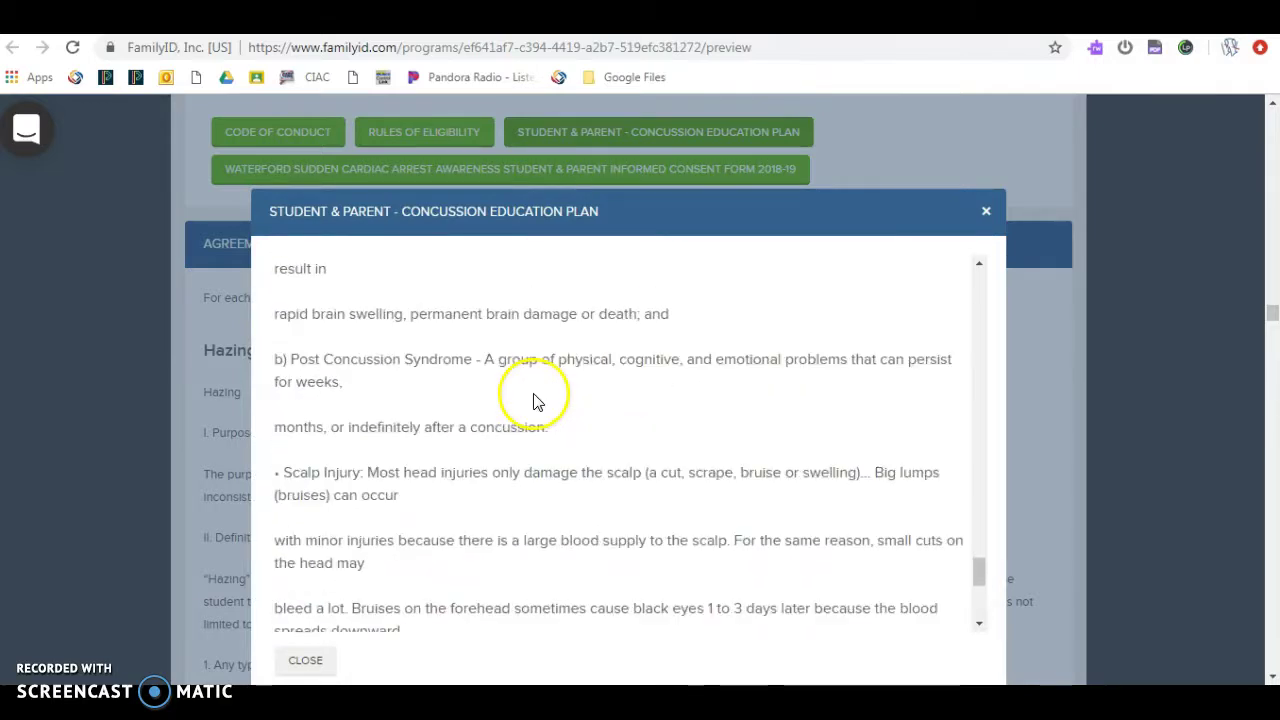
scroll(533, 400, "down", 5)
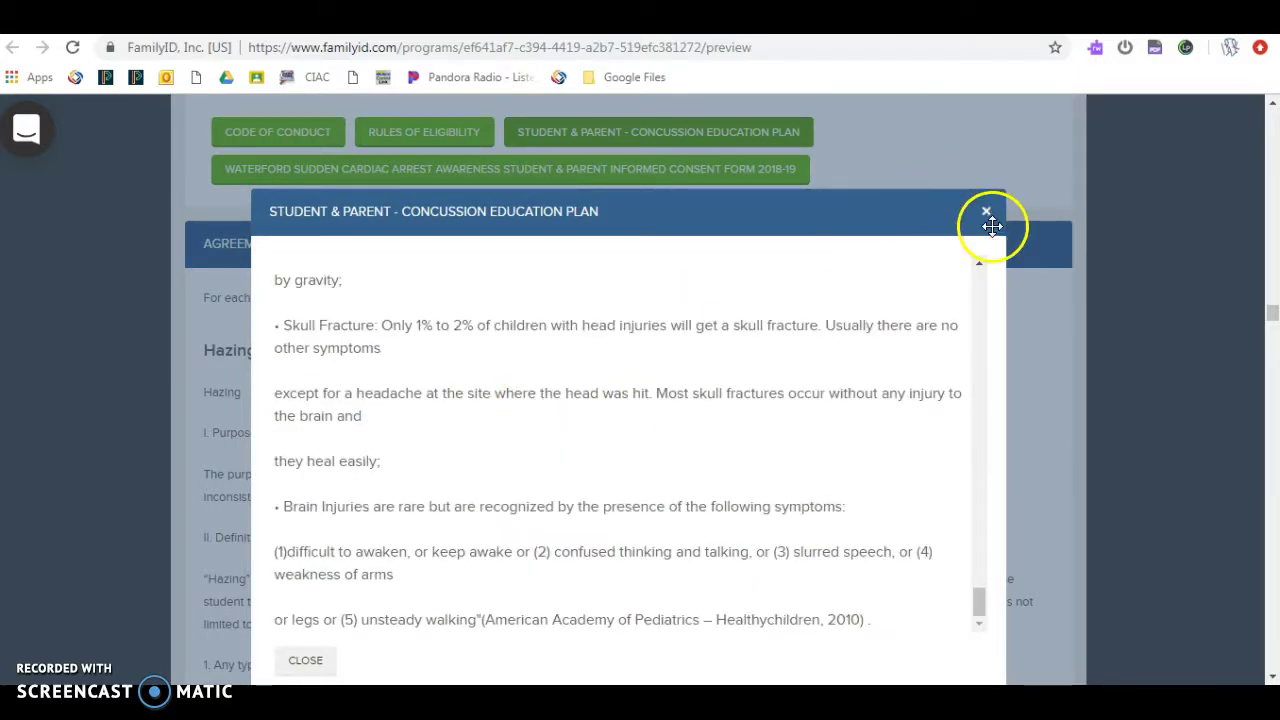
left_click(990, 224)
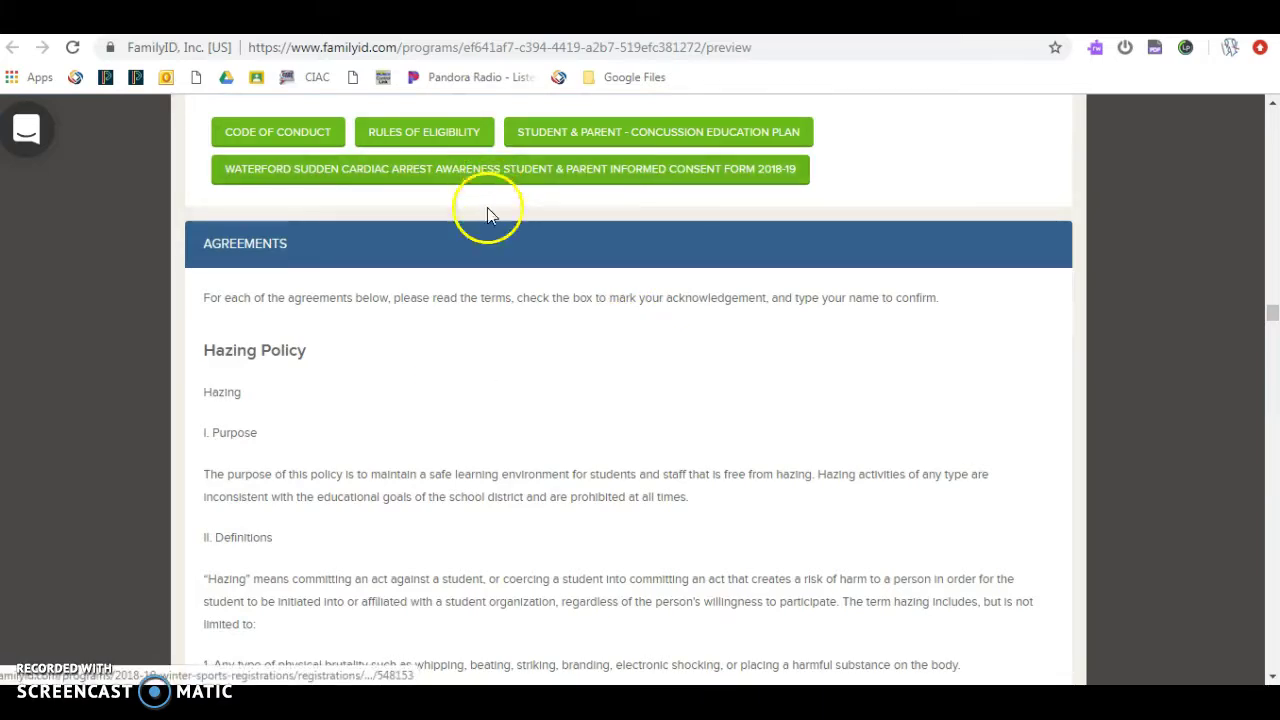
Step: Check 'Yes, I agree' on the Hazing Policy and sign with the parent's full name
scroll(490, 334, "down", 1)
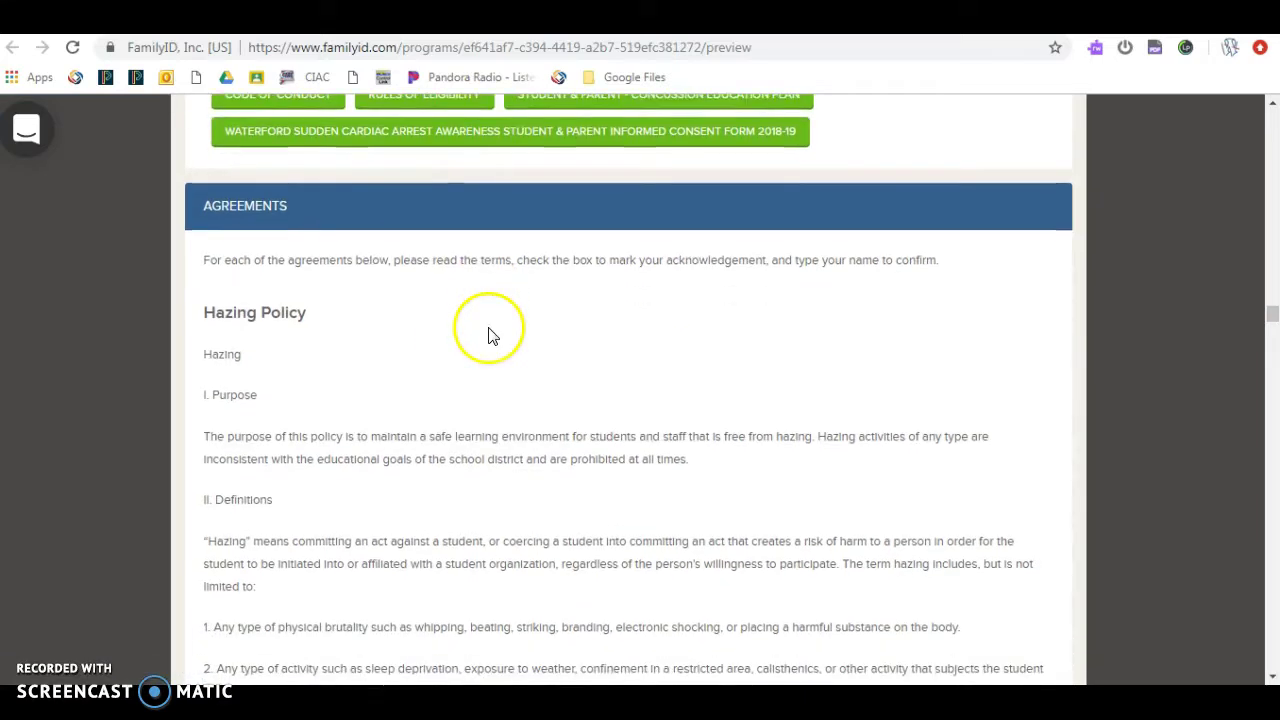
scroll(490, 334, "down", 3)
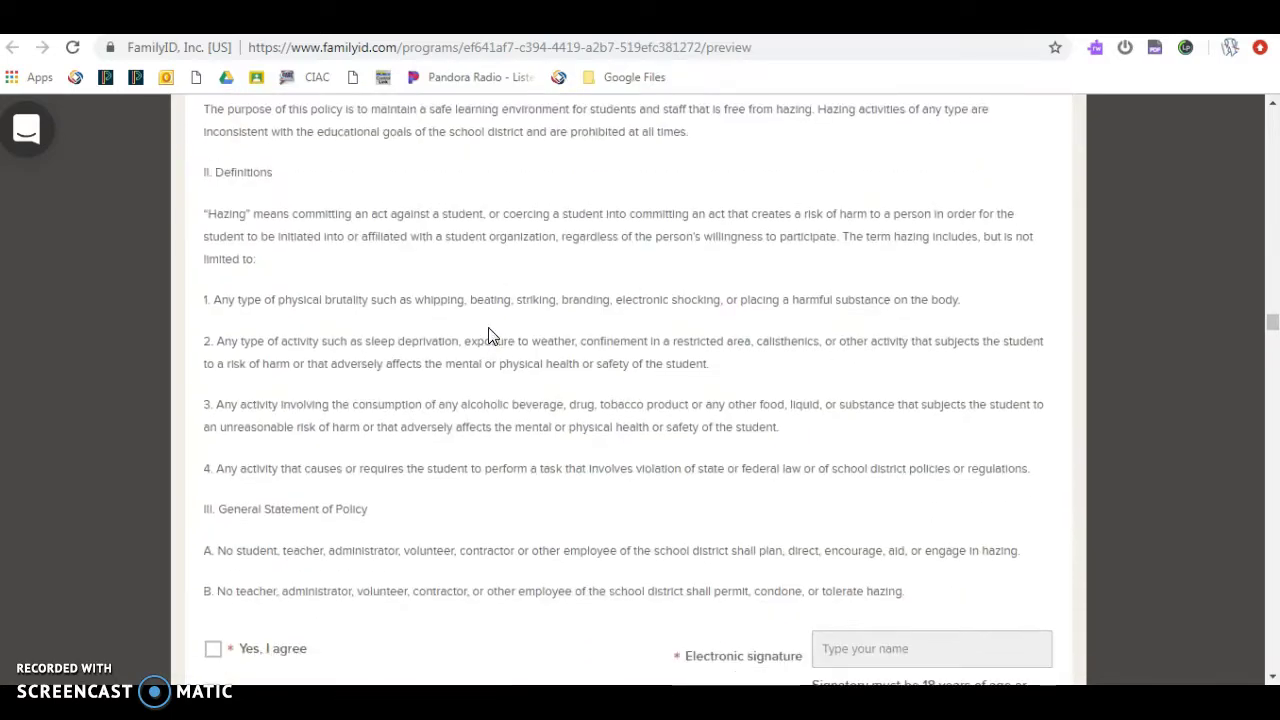
scroll(492, 338, "down", 1)
scroll(492, 338, "down", 1)
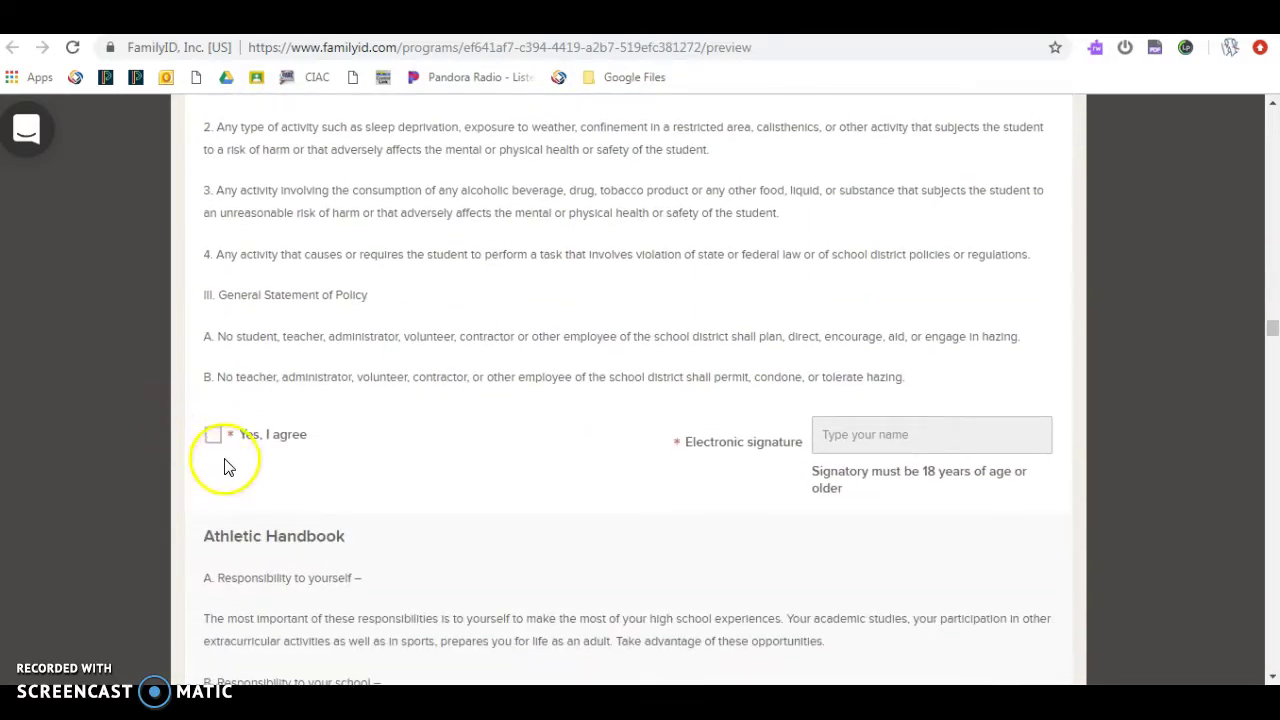
left_click(214, 436)
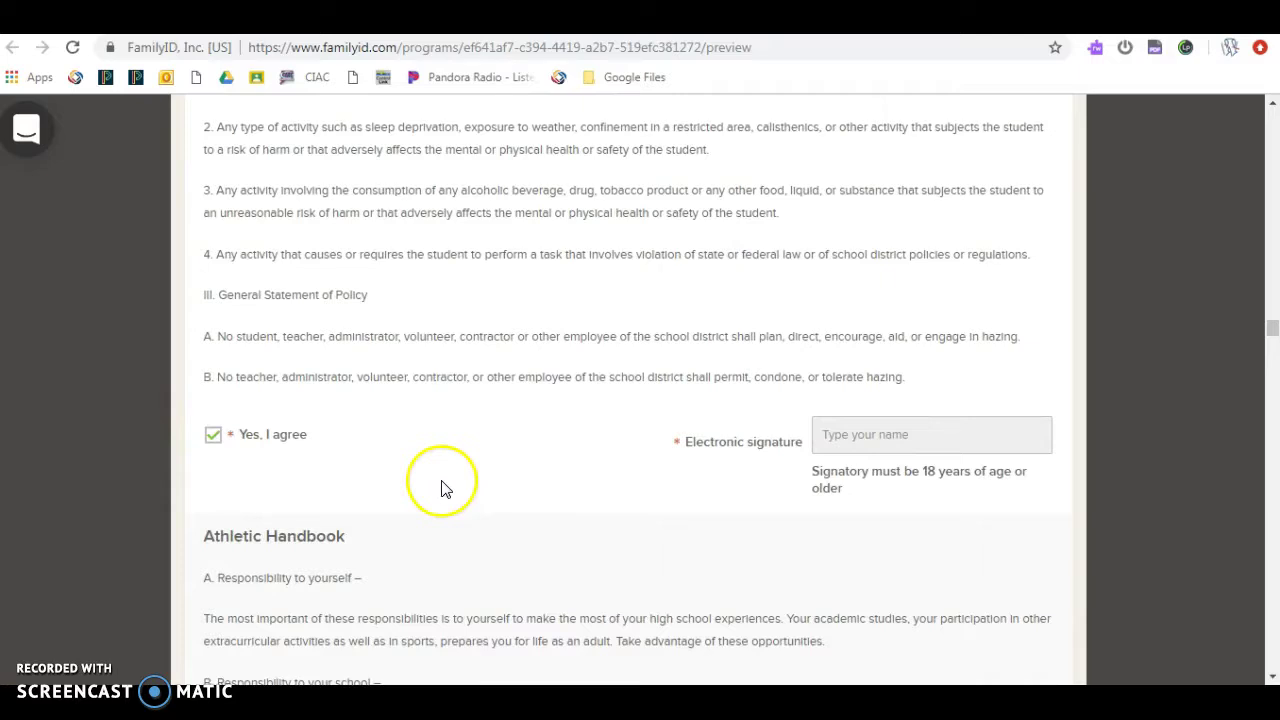
left_click(840, 433)
type("q")
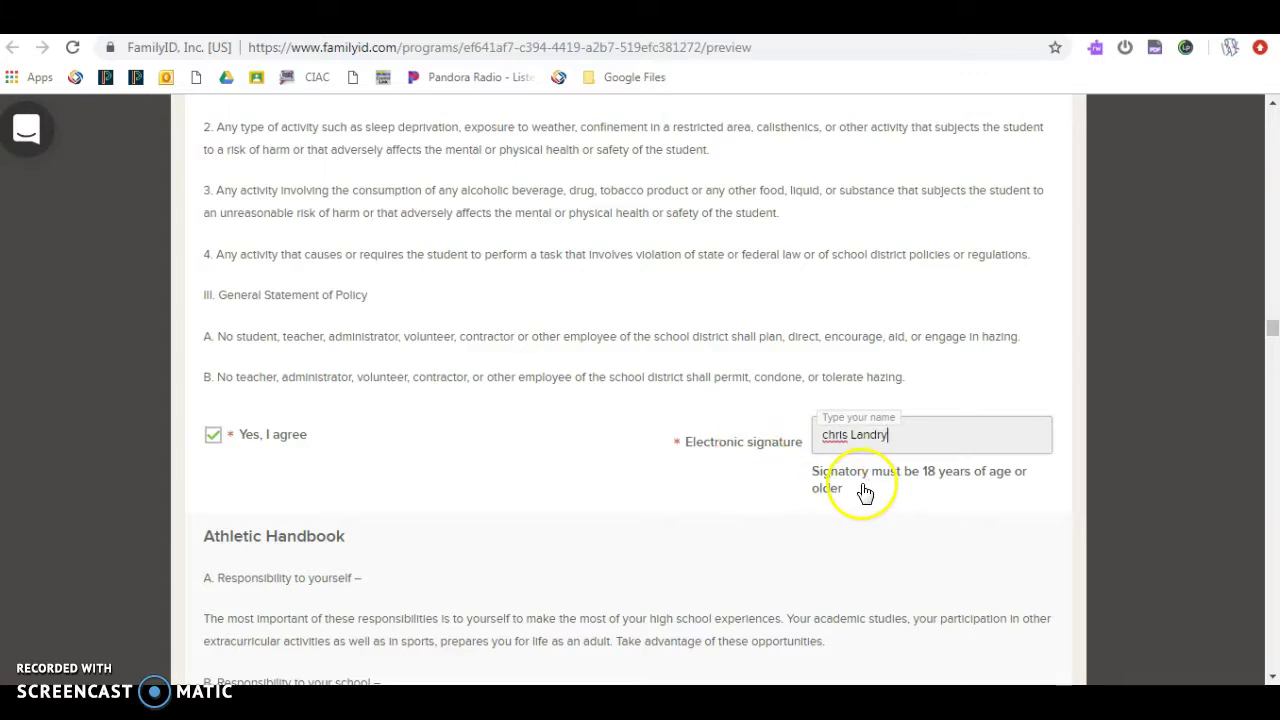
scroll(867, 496, "down", 3)
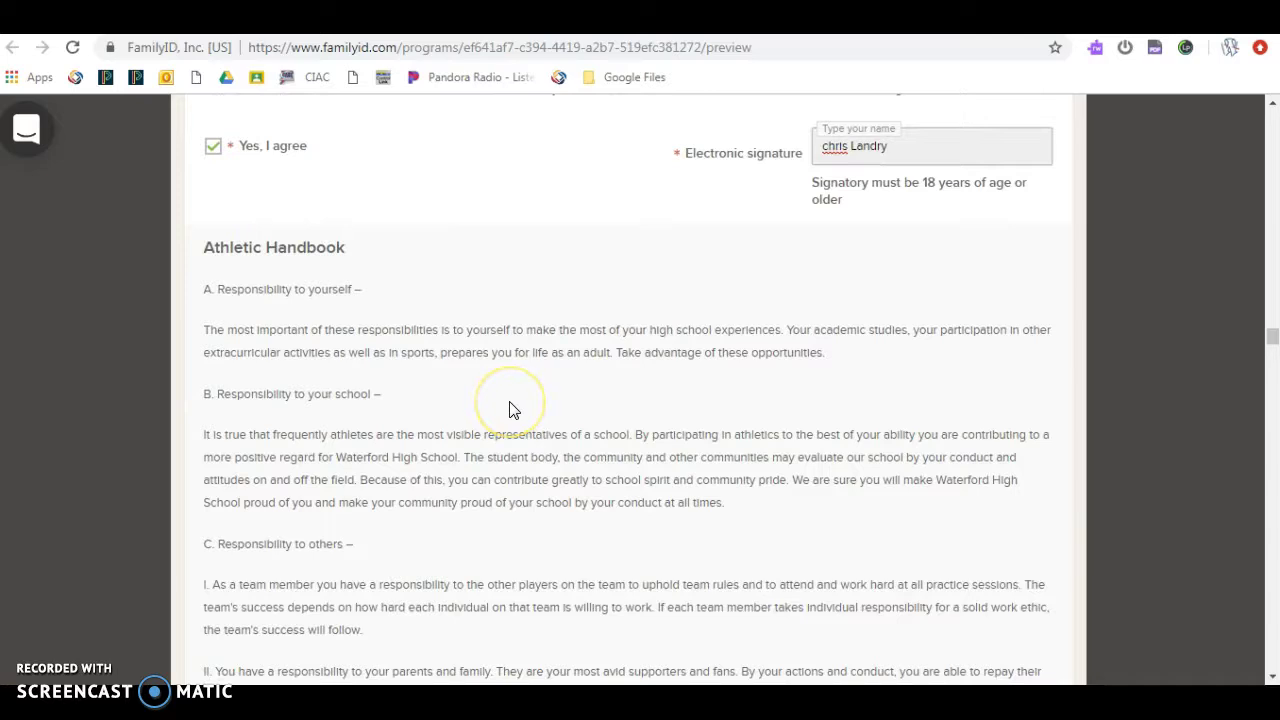
middle_click(509, 410)
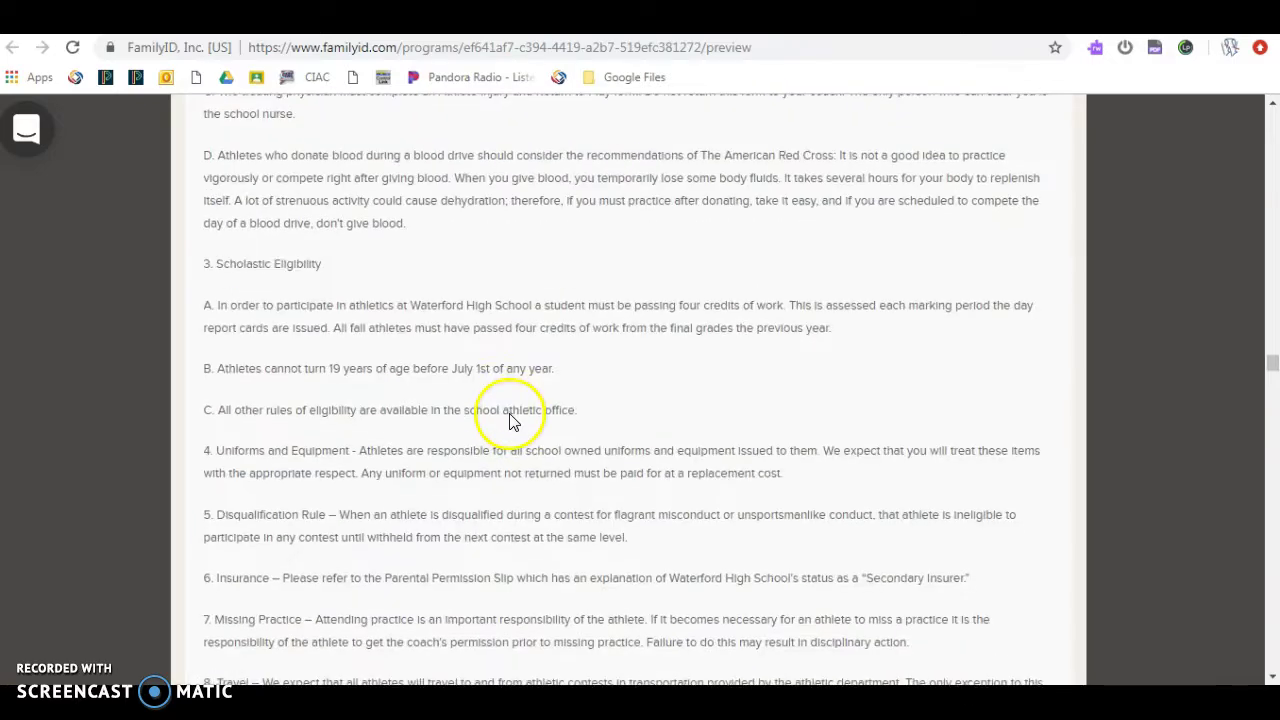
scroll(510, 415, "down", 6)
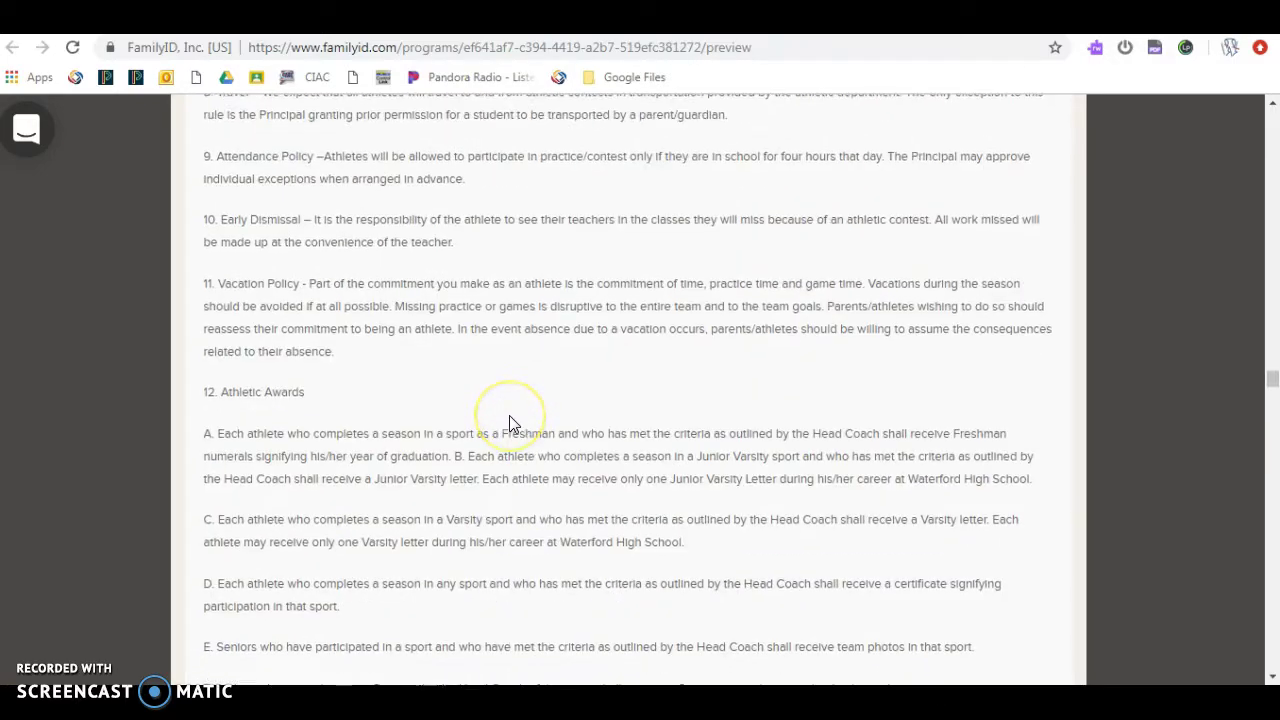
scroll(509, 415, "down", 7)
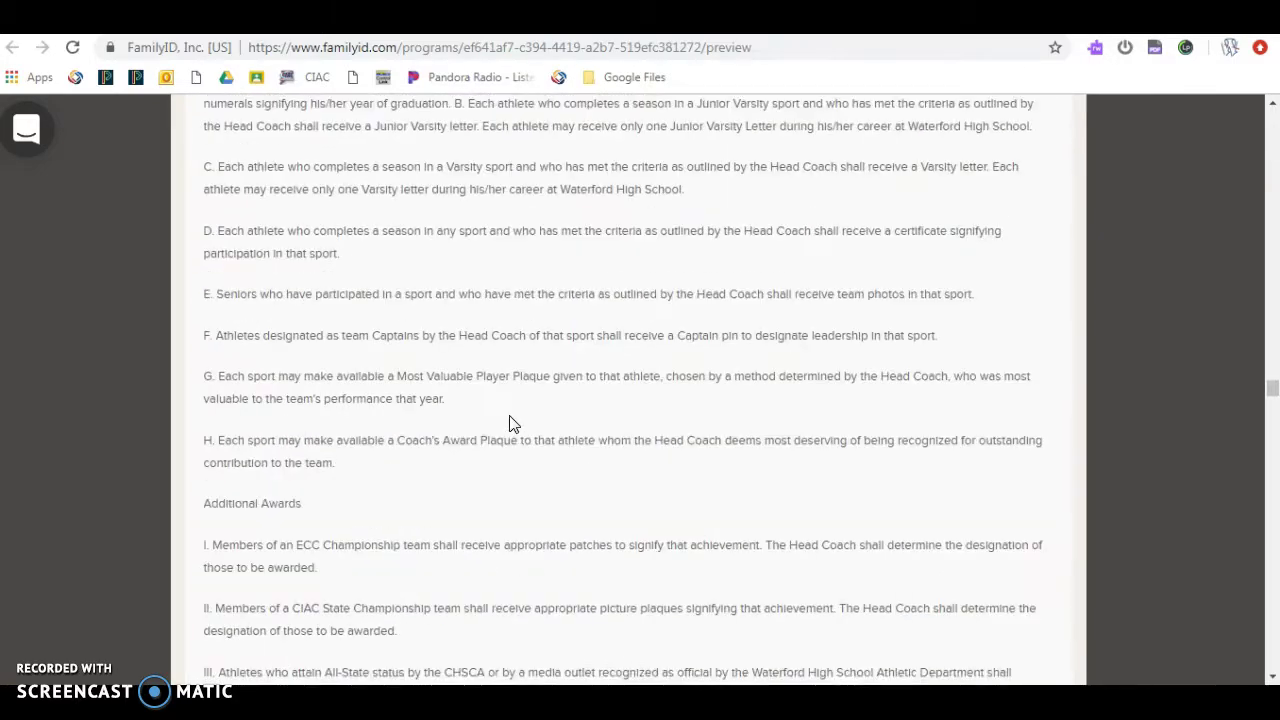
Step: Tick 'Yes, I agree' for the Athletic Handbook and sign it with the parent's name
scroll(509, 425, "down", 5)
left_click(285, 432)
left_click(218, 434)
left_click(869, 438)
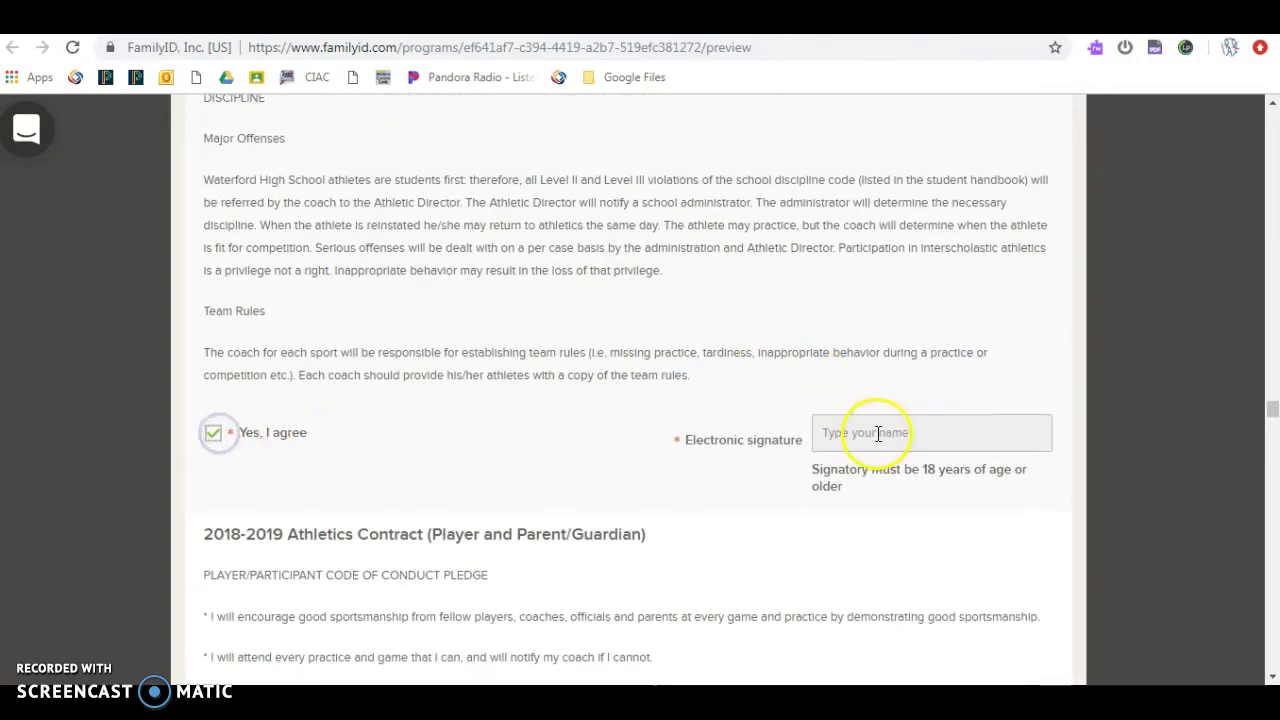
type("clar")
scroll(868, 450, "down", 2)
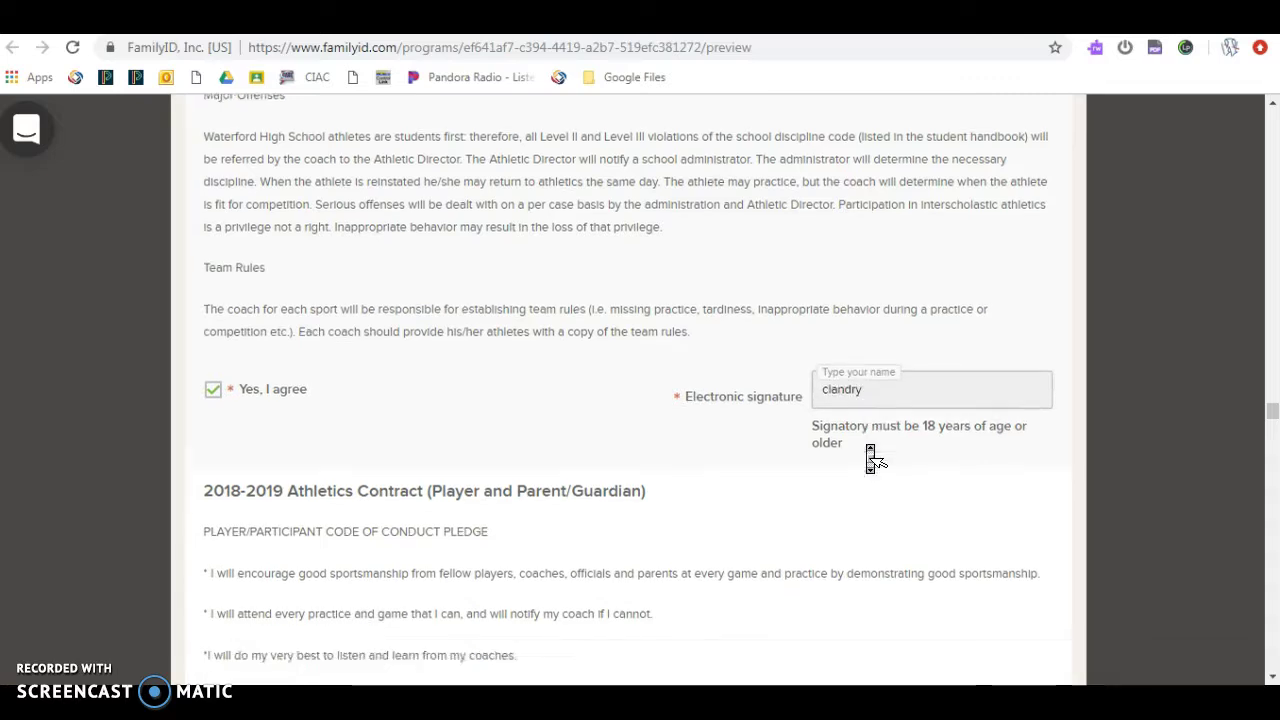
left_click(833, 196)
type("chris")
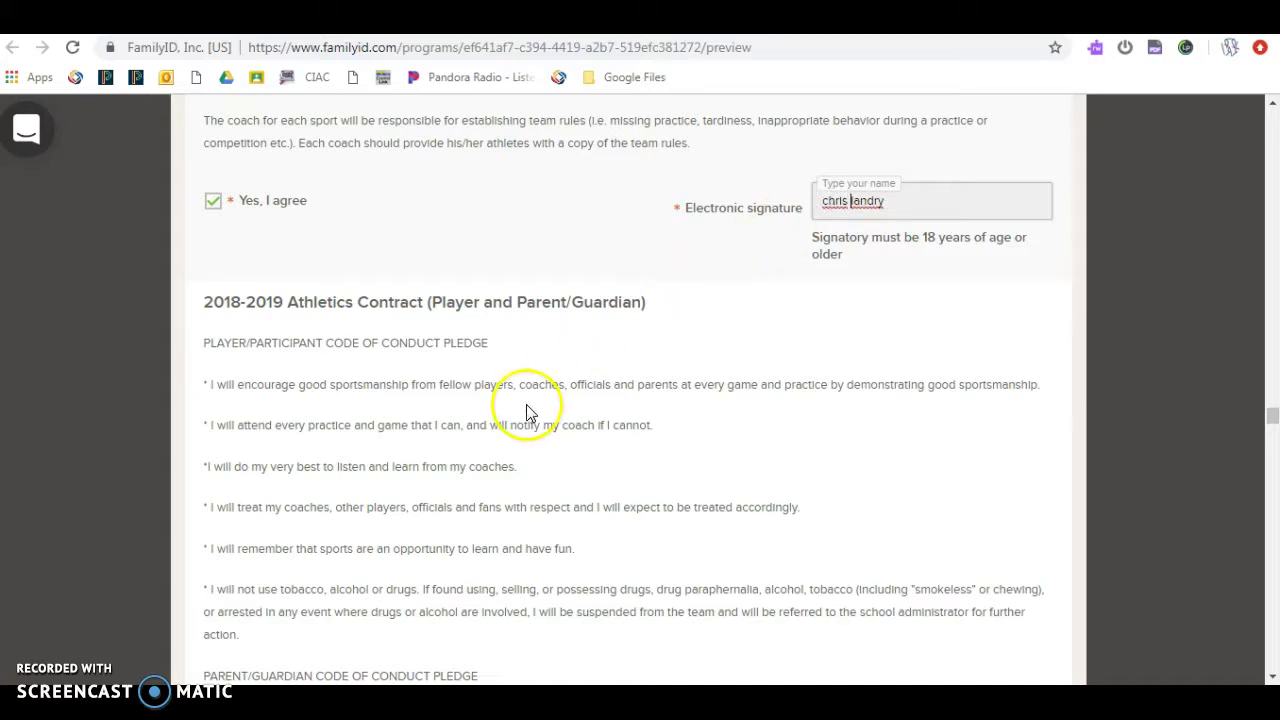
Step: Agree to both Athletics Contract statements and enter the parent's name in each signature field
scroll(526, 409, "down", 7)
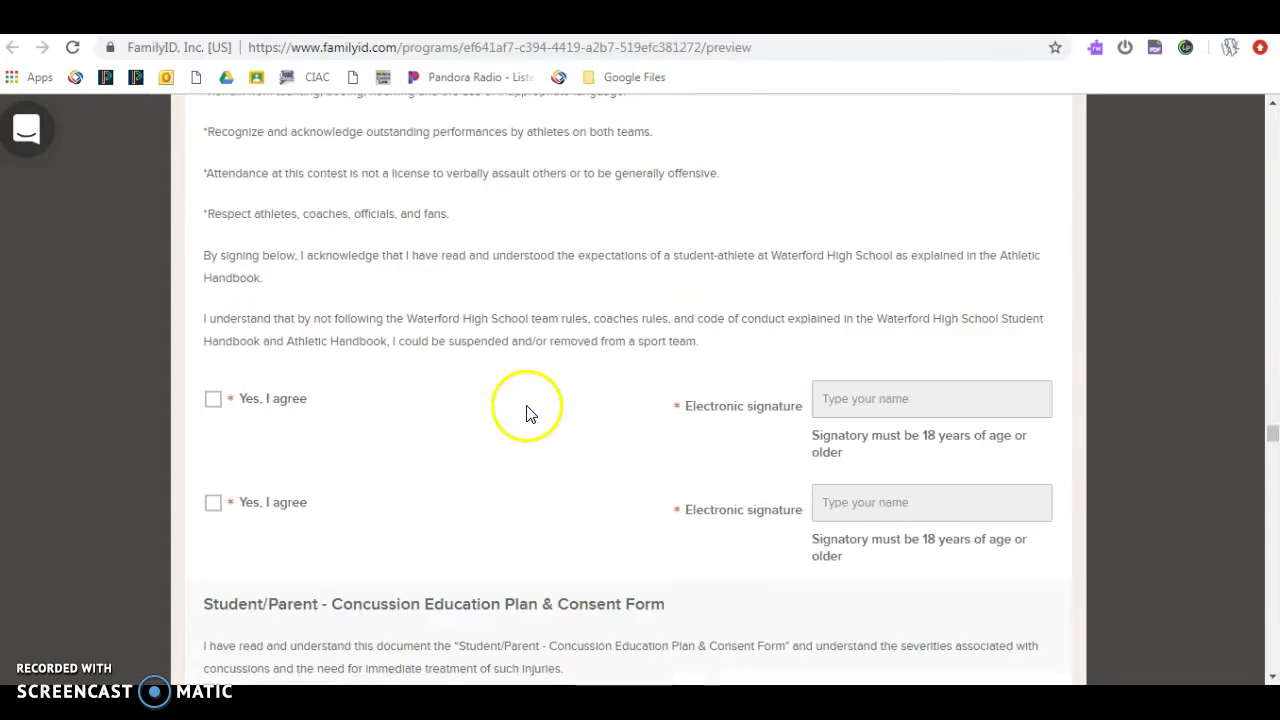
scroll(528, 413, "up", 6)
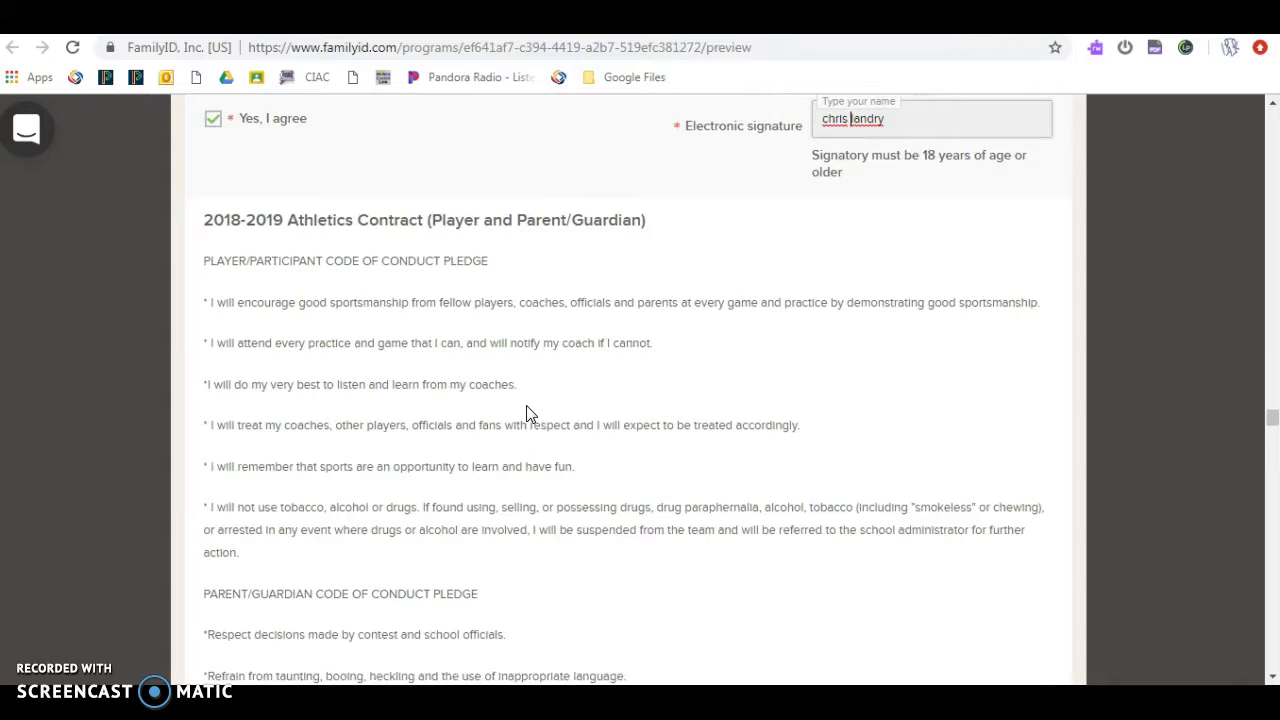
scroll(529, 418, "down", 6)
left_click(220, 386)
left_click(214, 486)
left_click(826, 370)
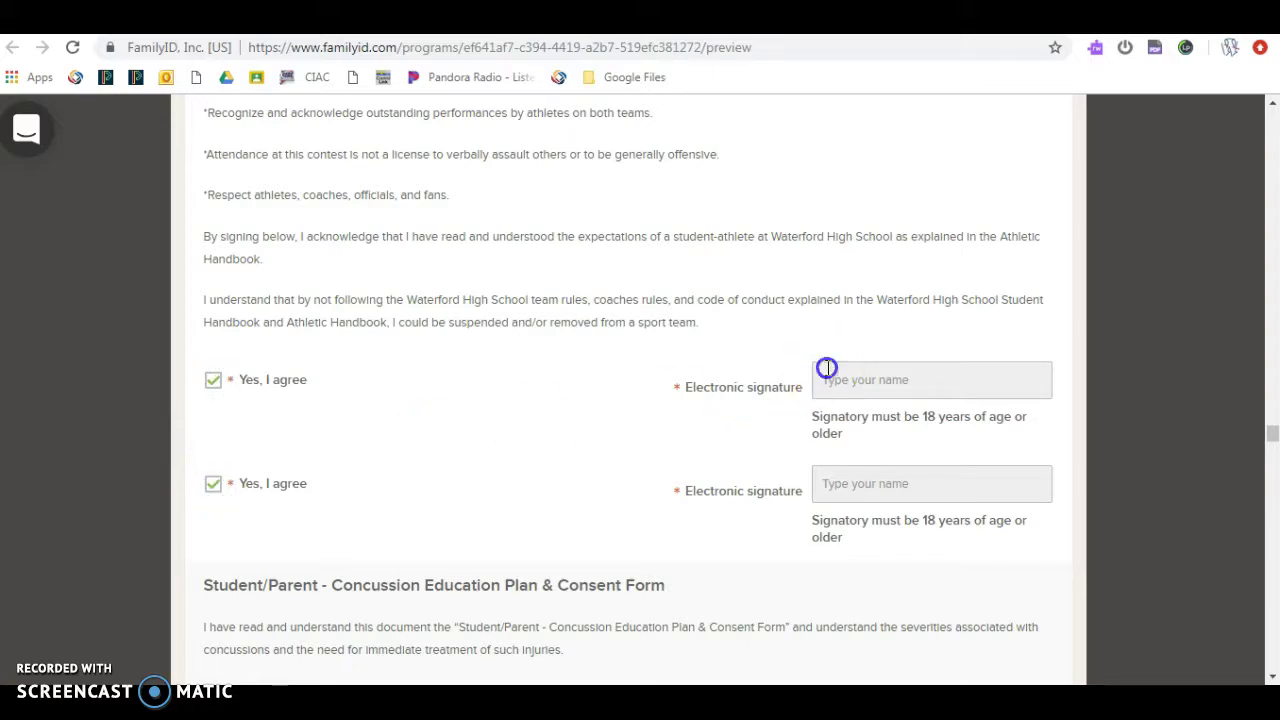
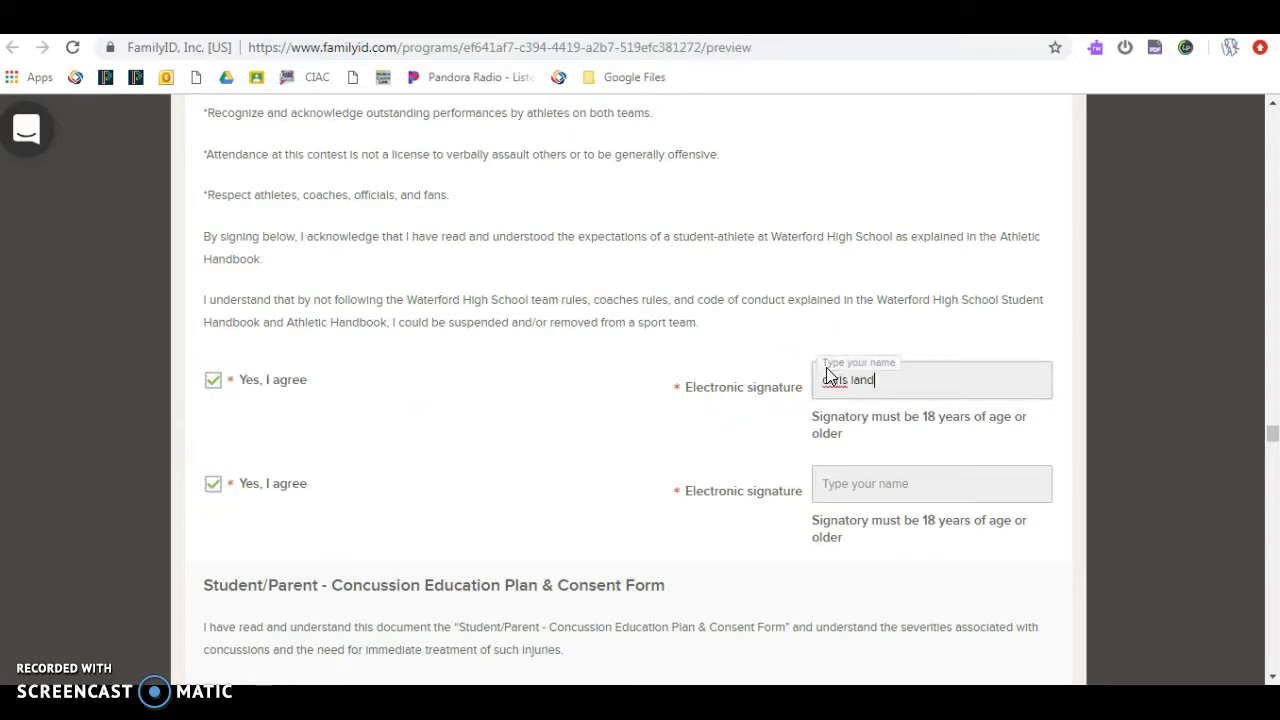
key("Tab")
type("chr")
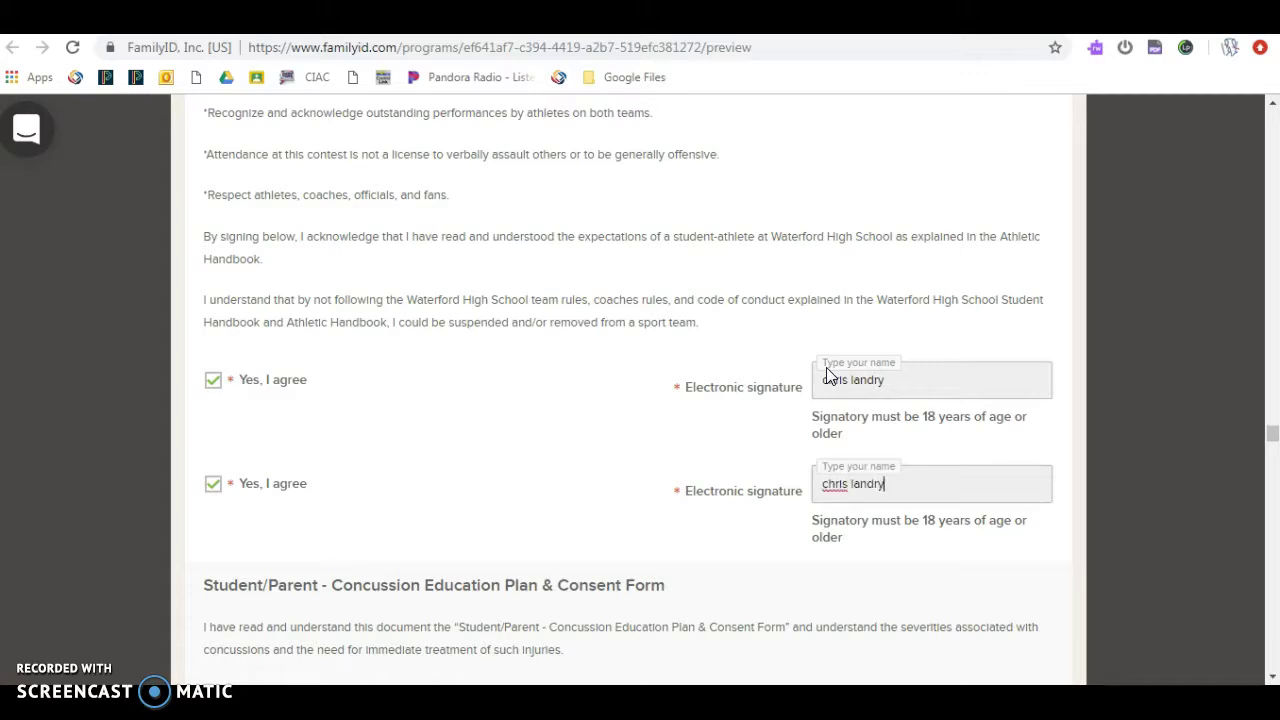
scroll(829, 378, "down", 4)
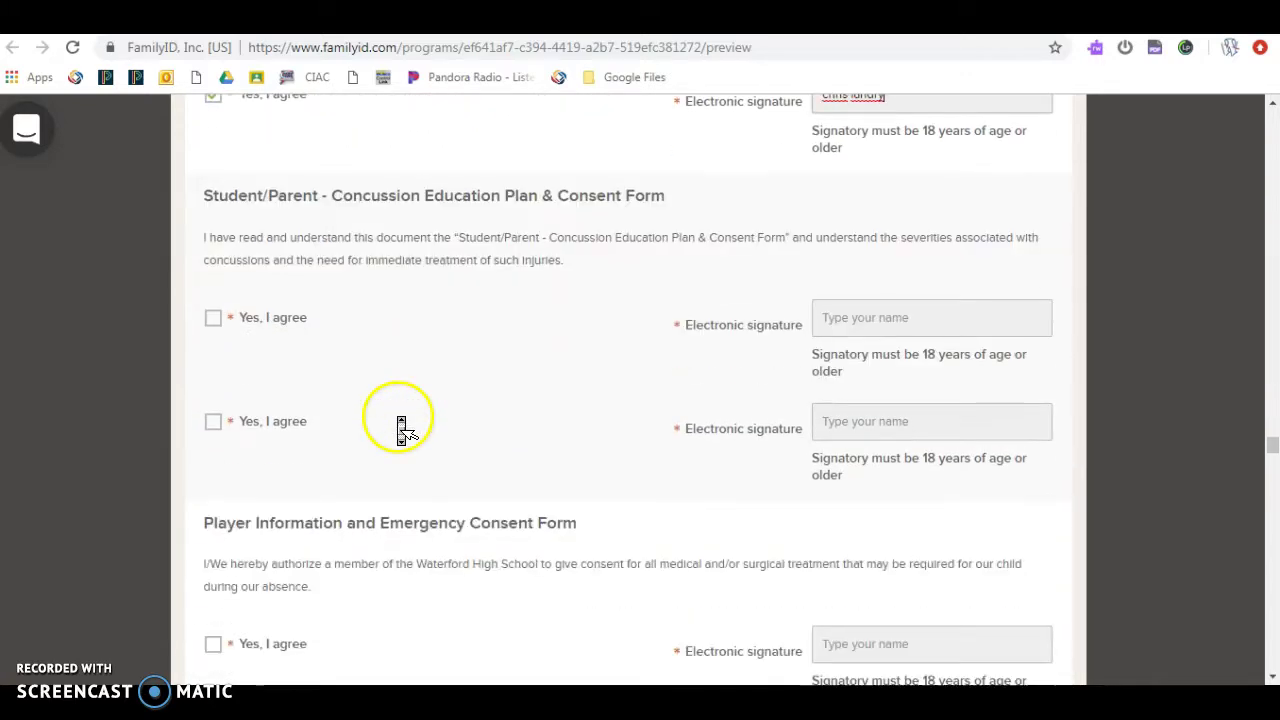
Step: Agree to both concussion consent statements and sign with the parent's name
left_click(212, 320)
left_click(220, 428)
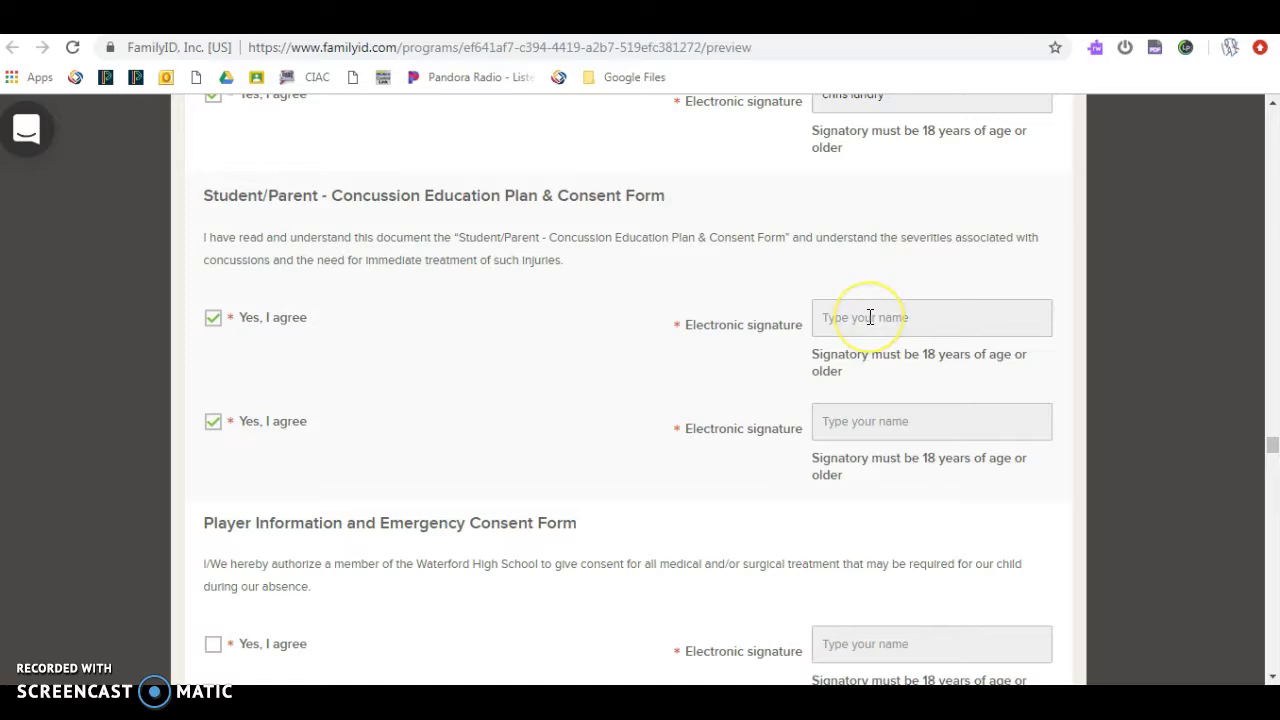
type("Chr")
type("Chris")
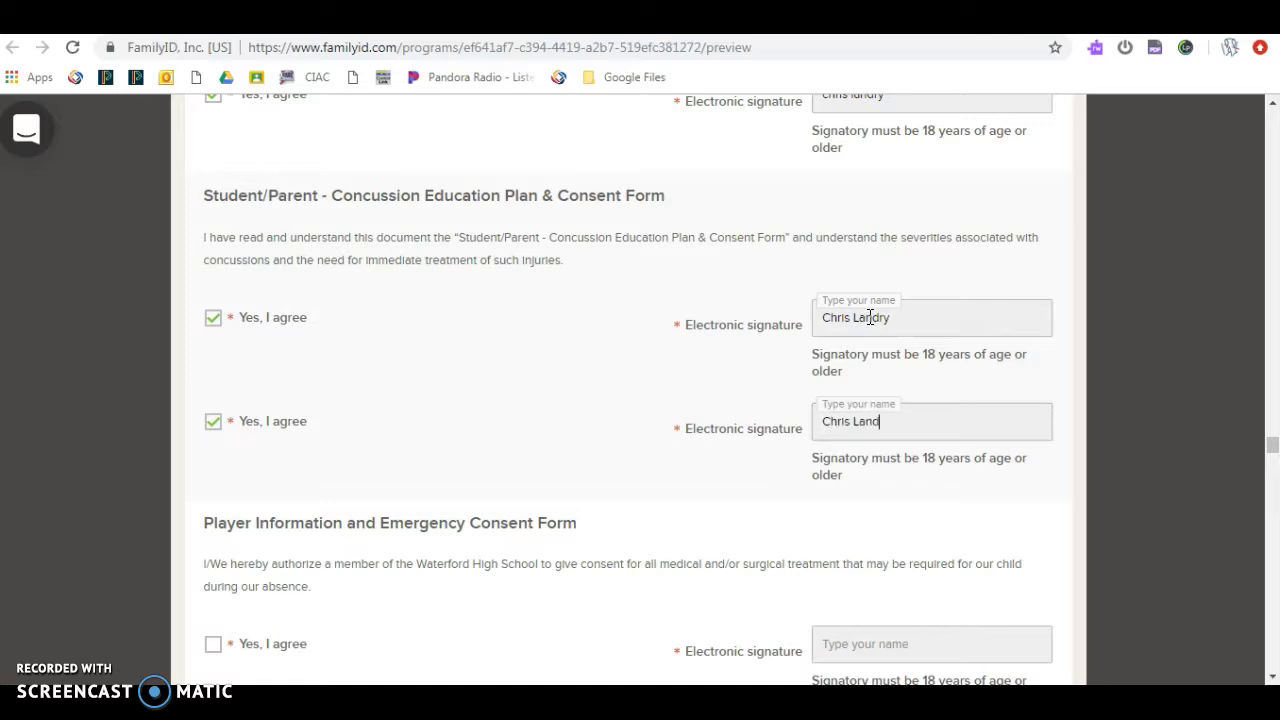
scroll(870, 320, "down", 2)
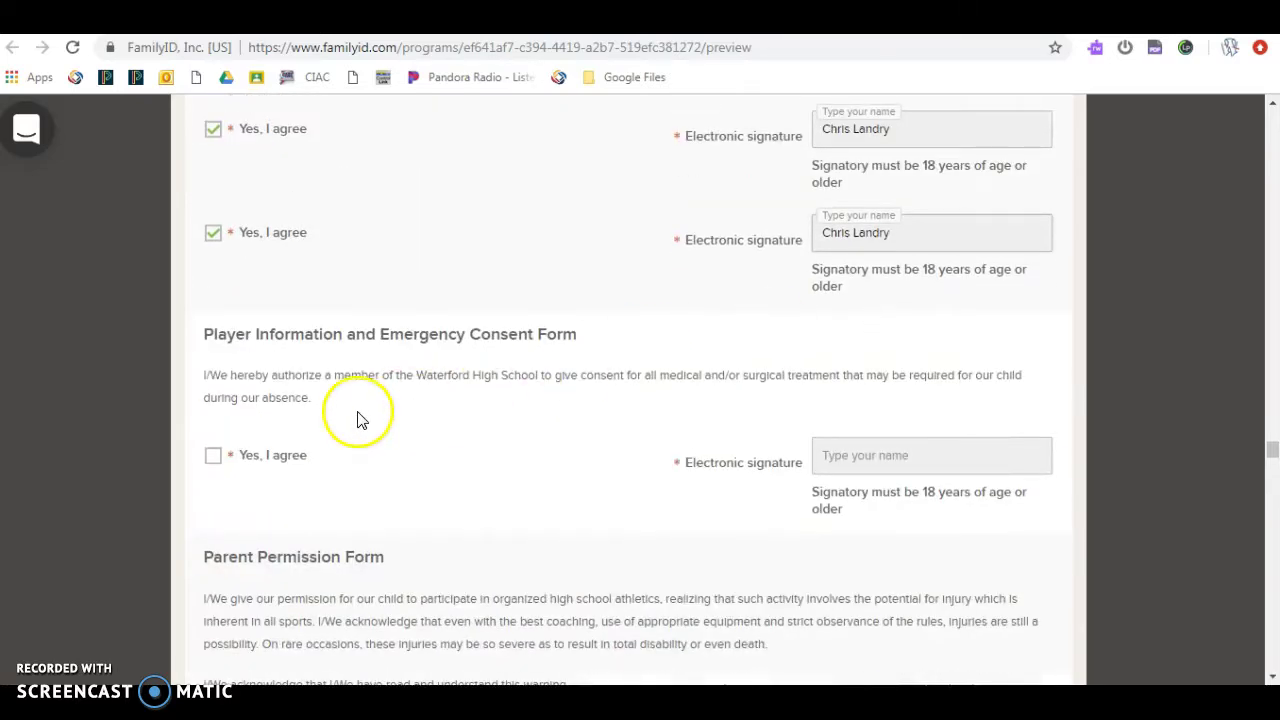
Step: Agree to the Player Information and Emergency Consent Form and sign it with the parent's name
left_click(212, 460)
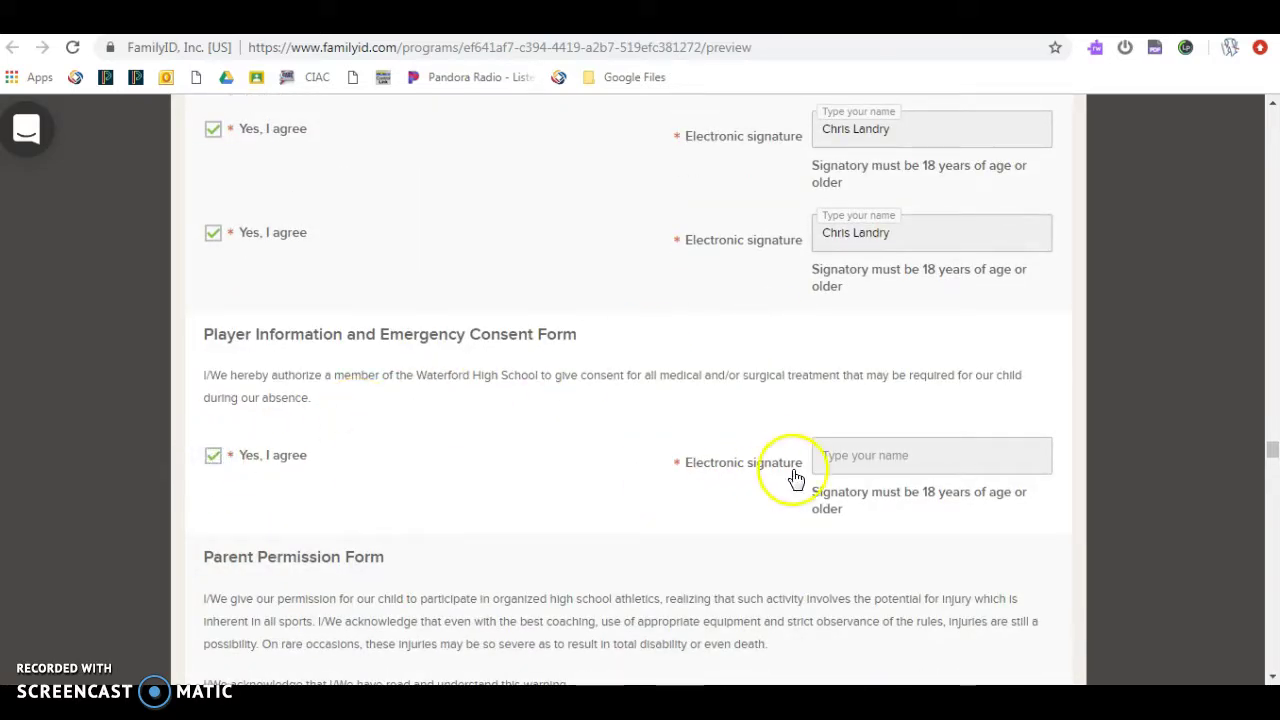
left_click(825, 458)
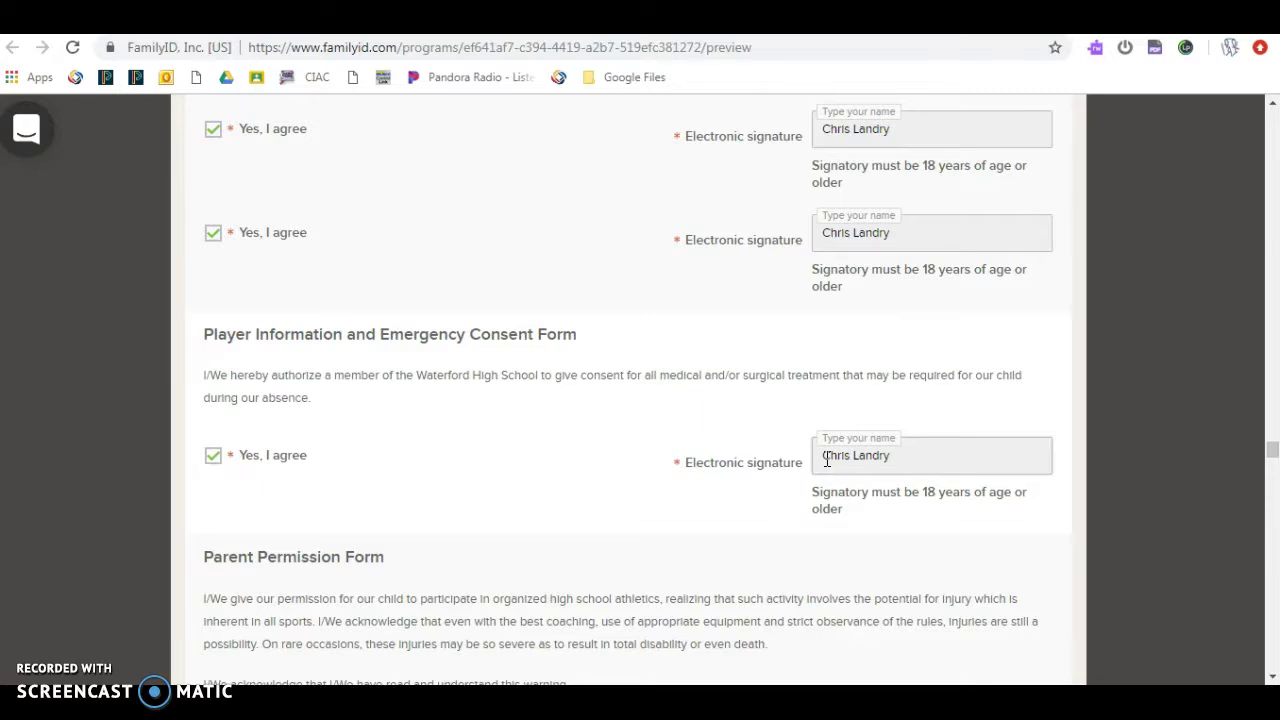
scroll(826, 460, "down", 4)
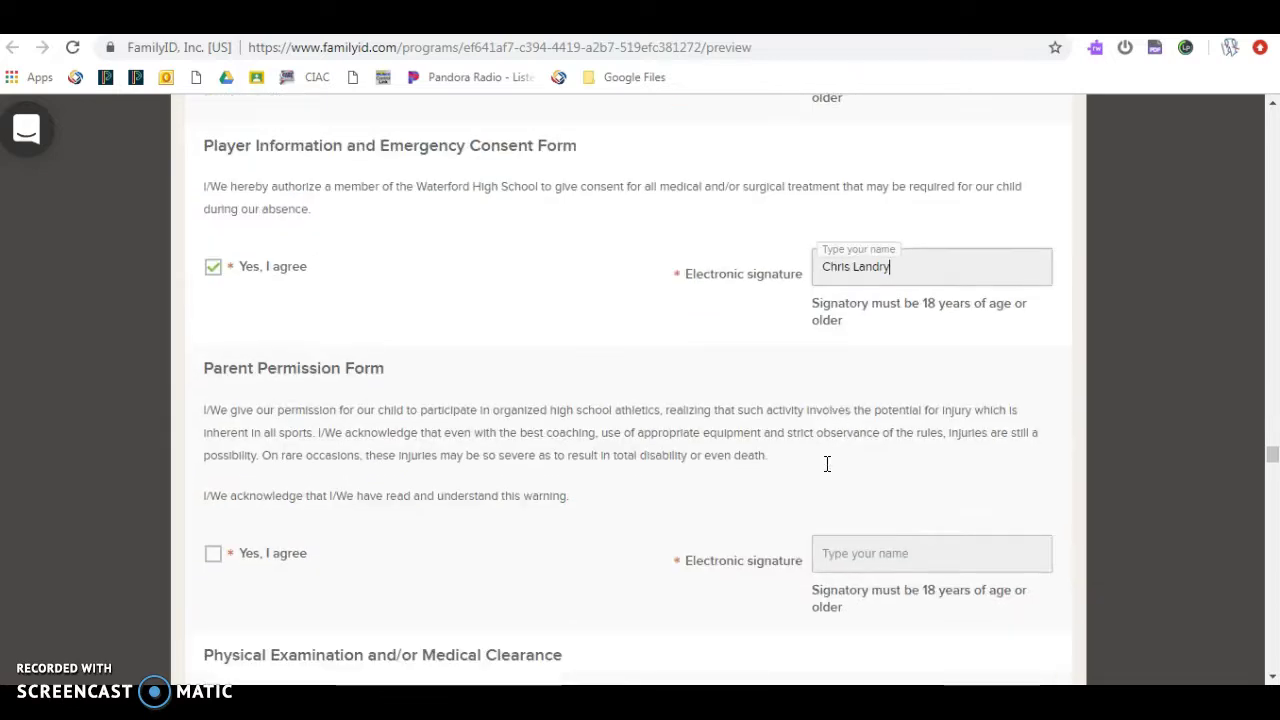
Step: Agree to the Parent Permission Form and sign it with the parent's name
left_click(213, 390)
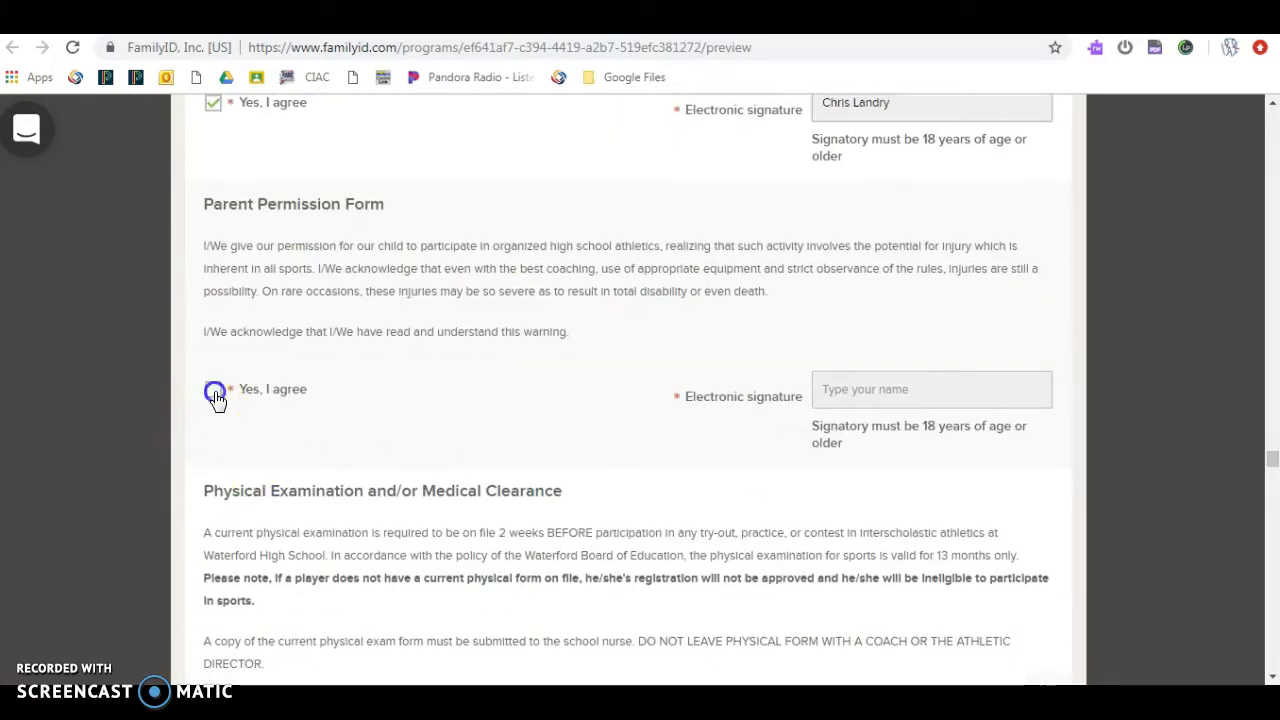
left_click(889, 381)
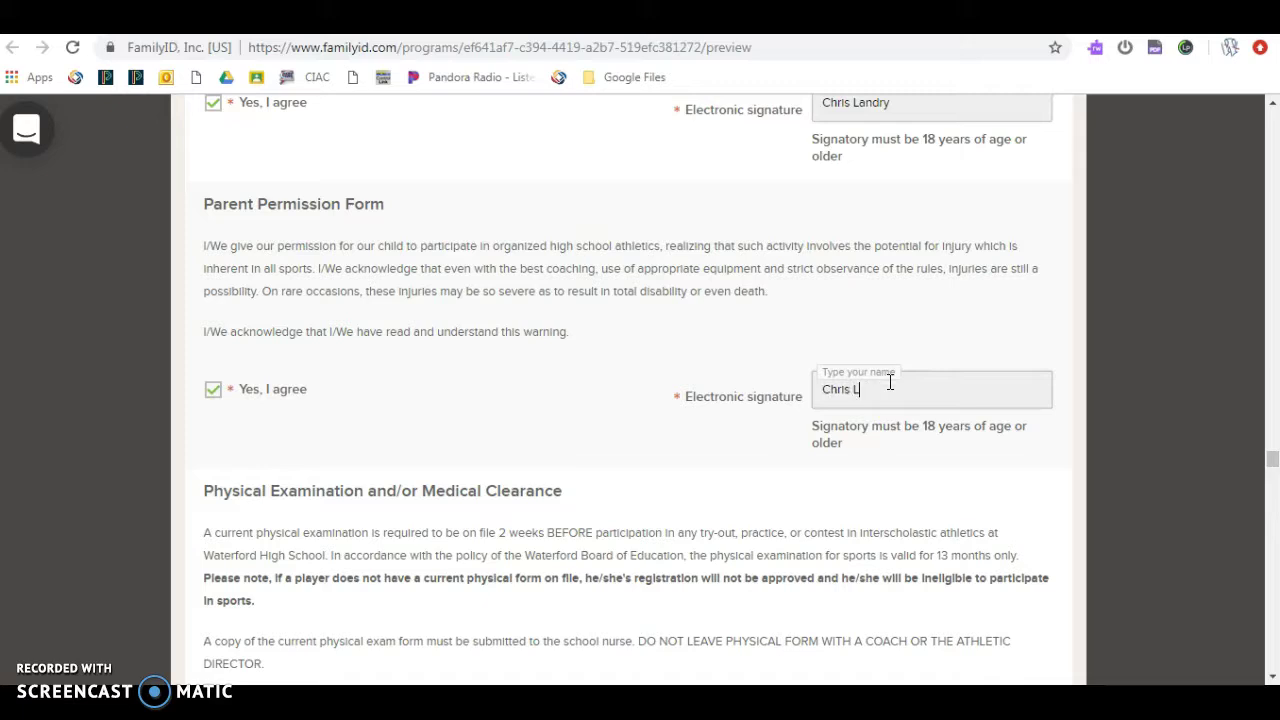
scroll(890, 385, "down", 2)
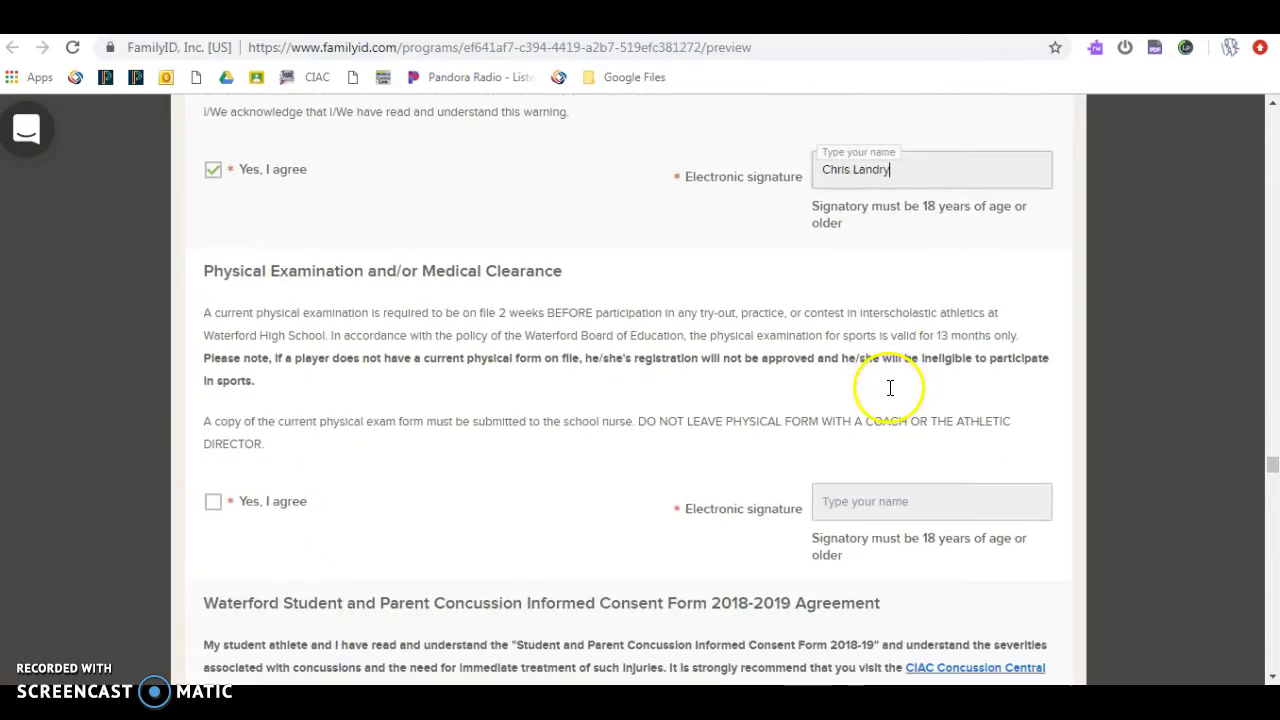
Step: Agree to the Physical Examination and Medical Clearance policy and sign it with the parent's name
left_click(211, 505)
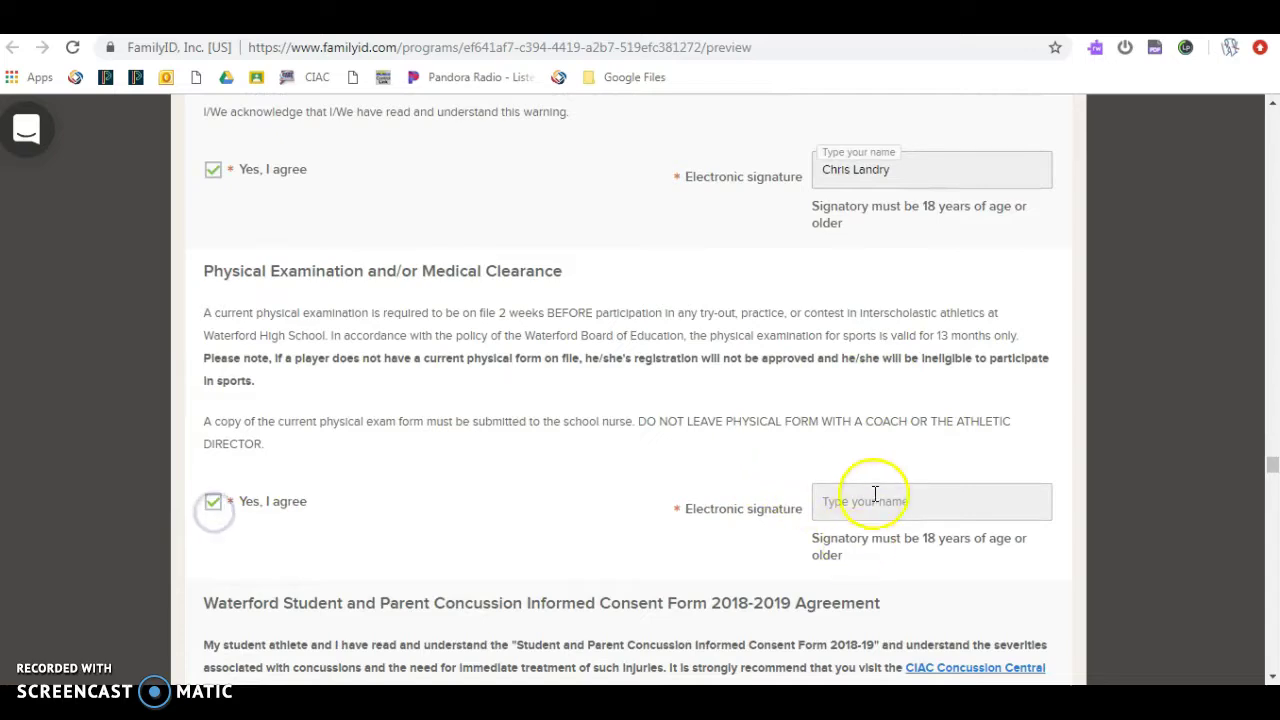
left_click(578, 500)
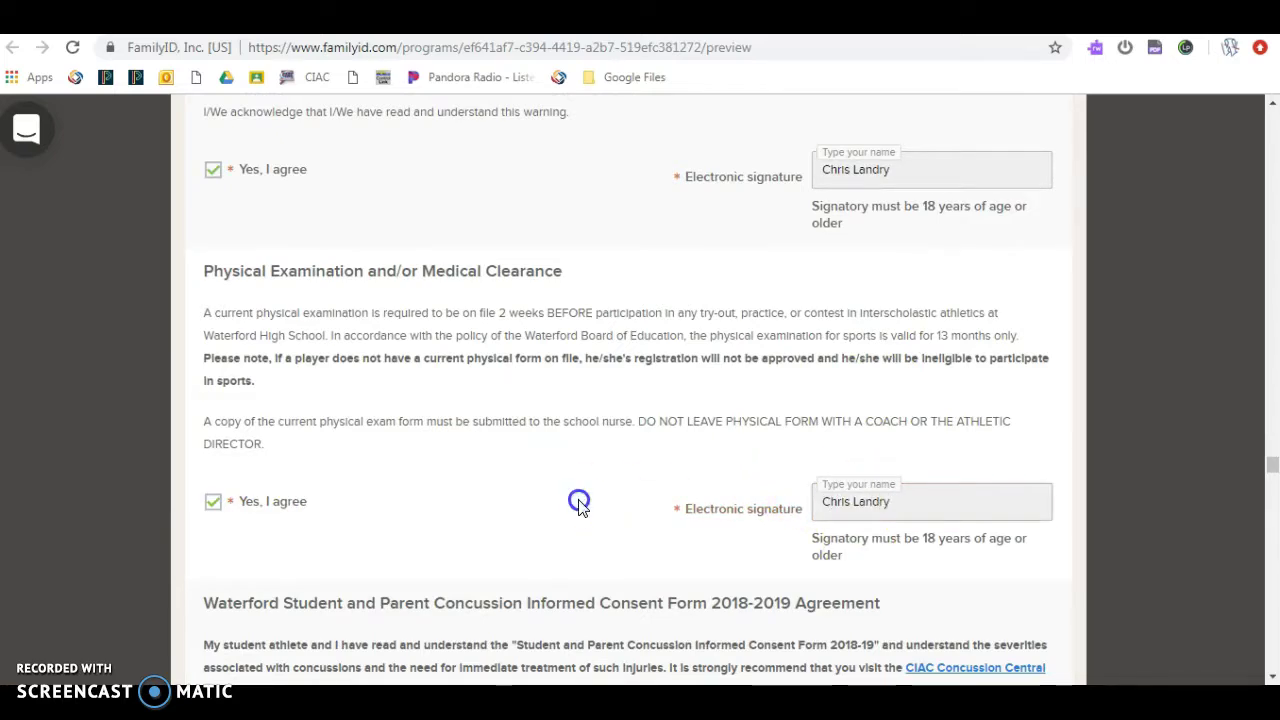
scroll(583, 533, "down", 1)
scroll(580, 528, "down", 3)
Step: Agree to both Waterford concussion consent statements and sign the first with the parent's name
left_click(212, 416)
left_click(211, 530)
left_click(852, 418)
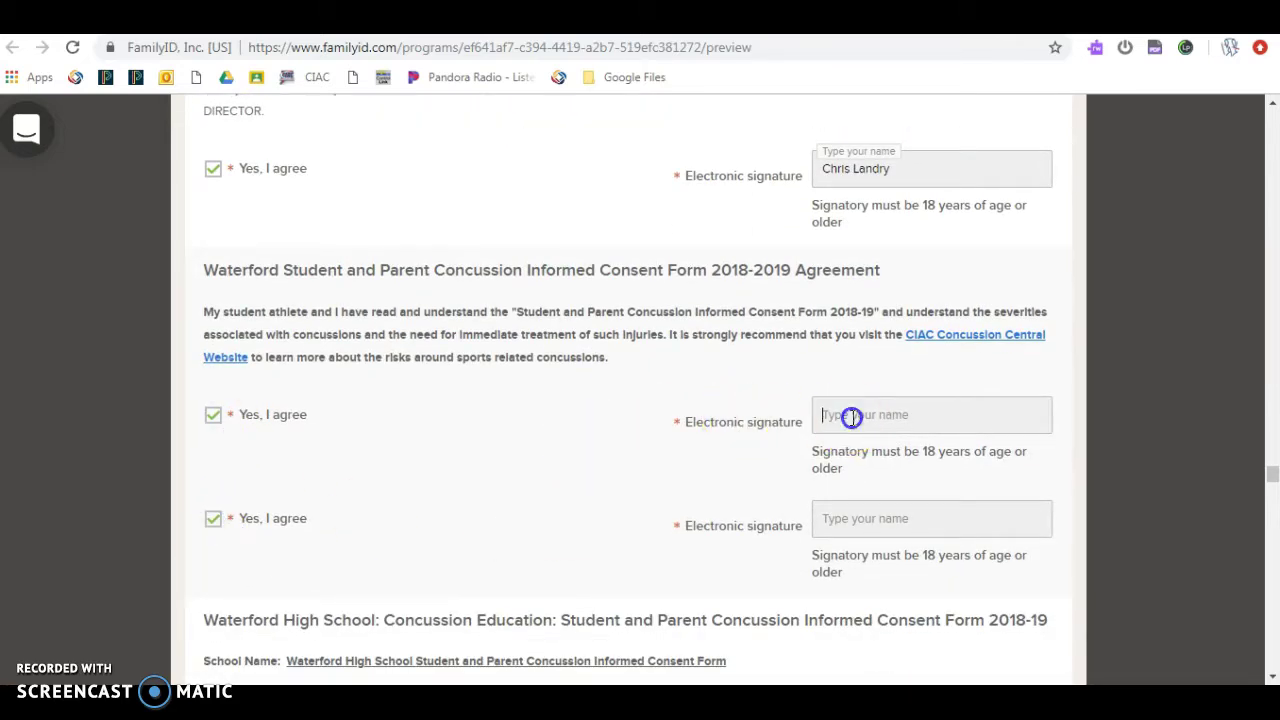
type("Chri")
type("Ch")
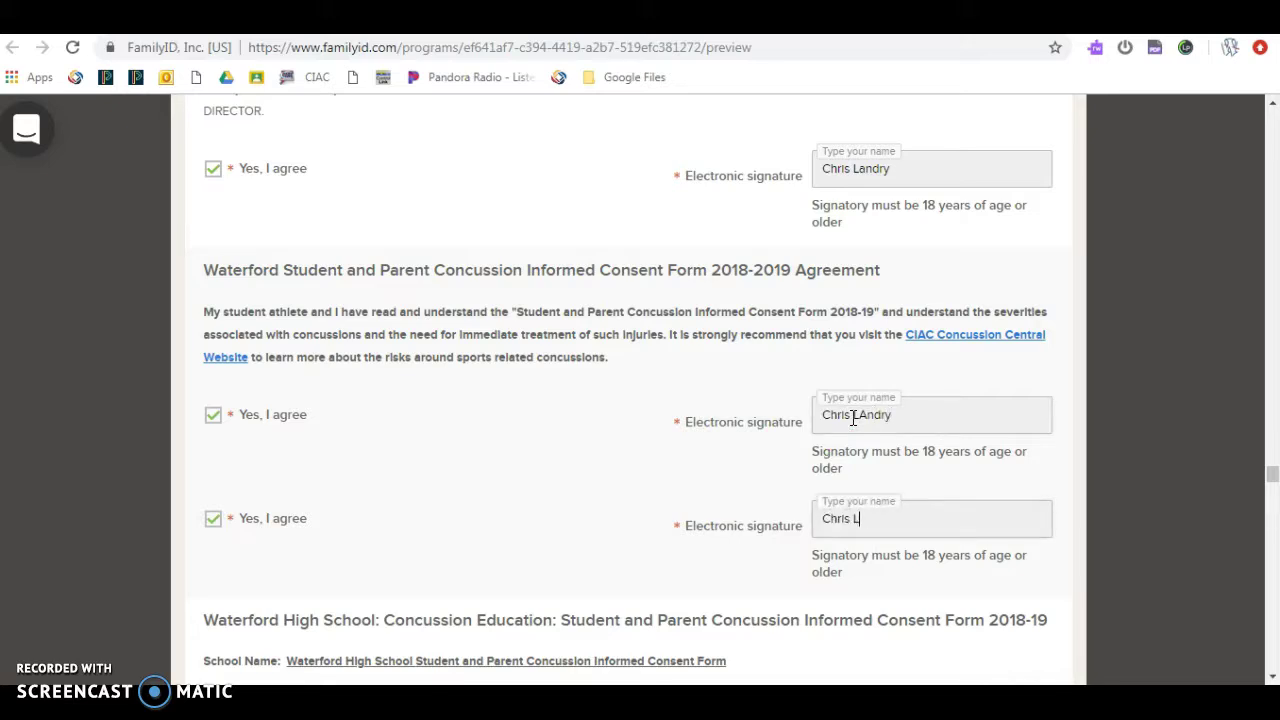
scroll(852, 420, "down", 5)
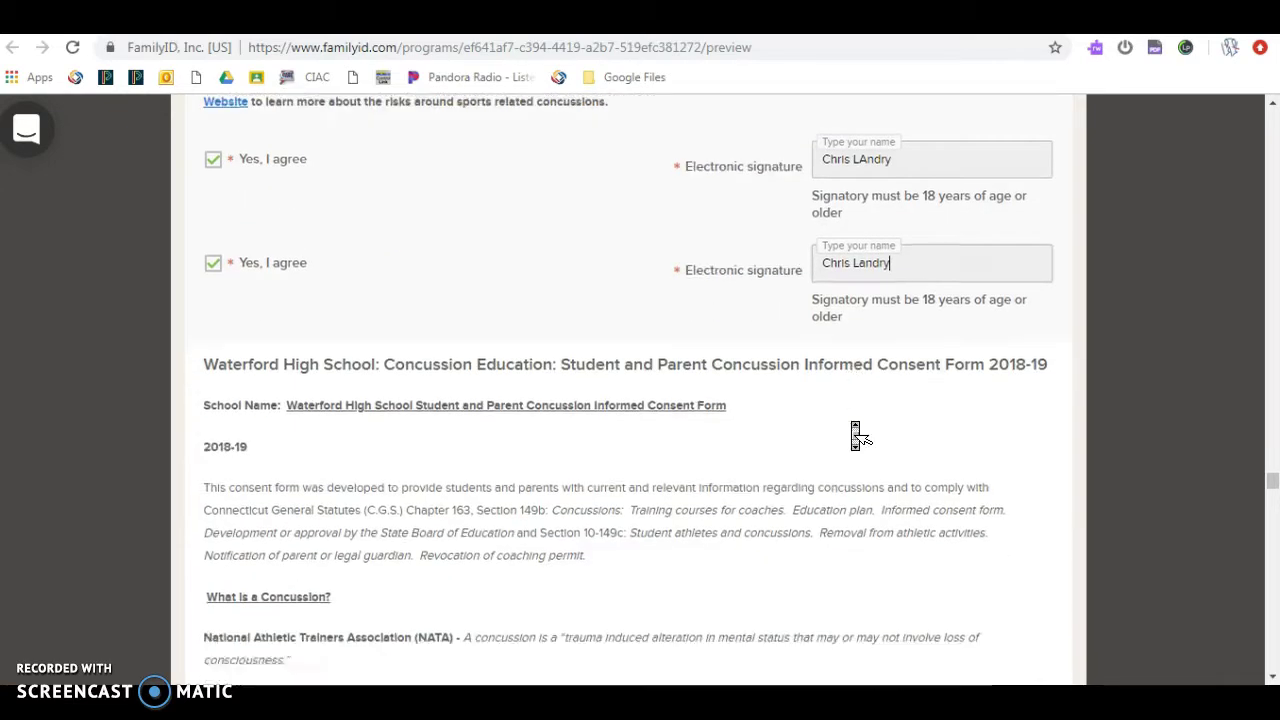
Step: Tick both Concussion Education consent boxes after the CIAC references and sign each with the parent's full name
scroll(458, 320, "down", 12)
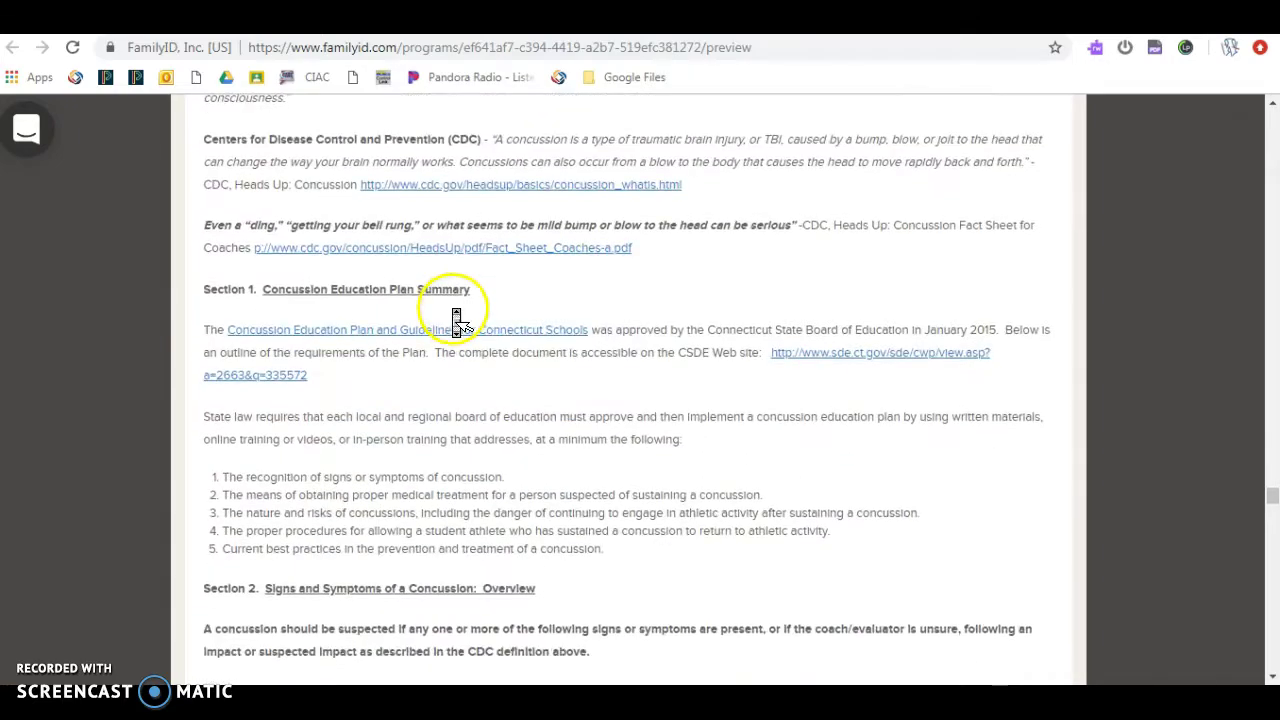
scroll(455, 318, "down", 11)
middle_click(457, 326)
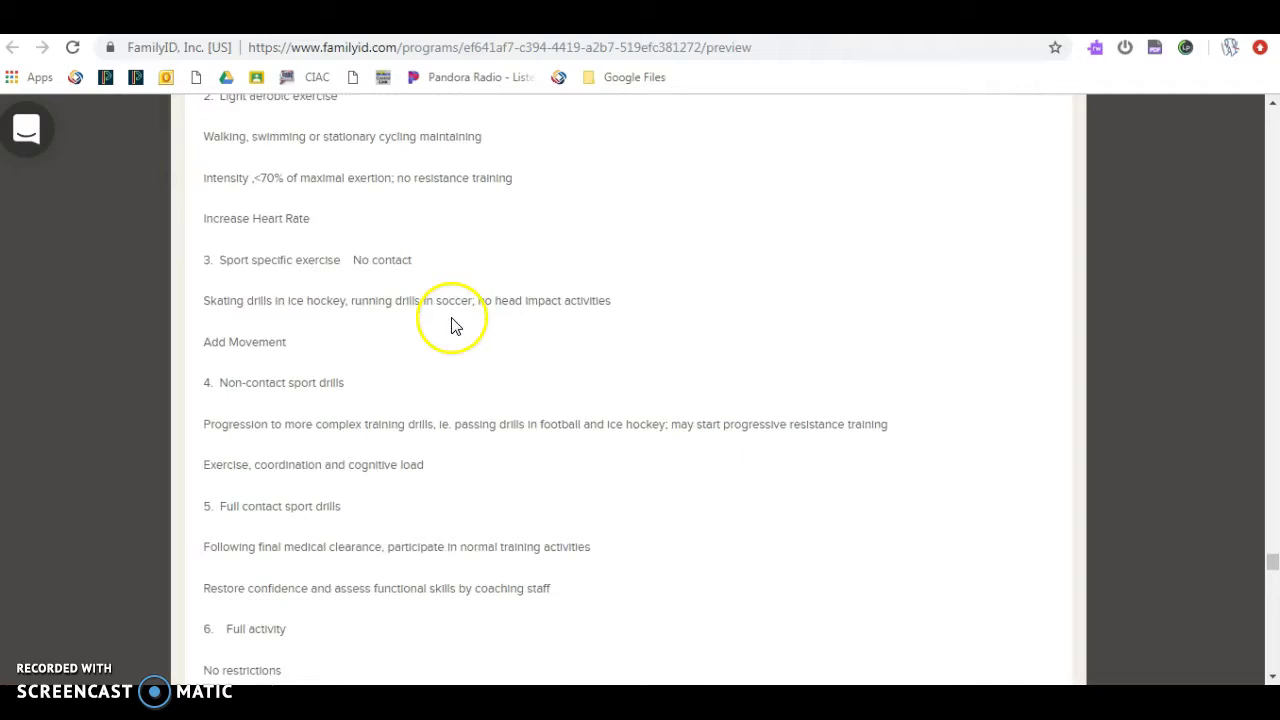
middle_click(452, 326)
scroll(452, 326, "down", 9)
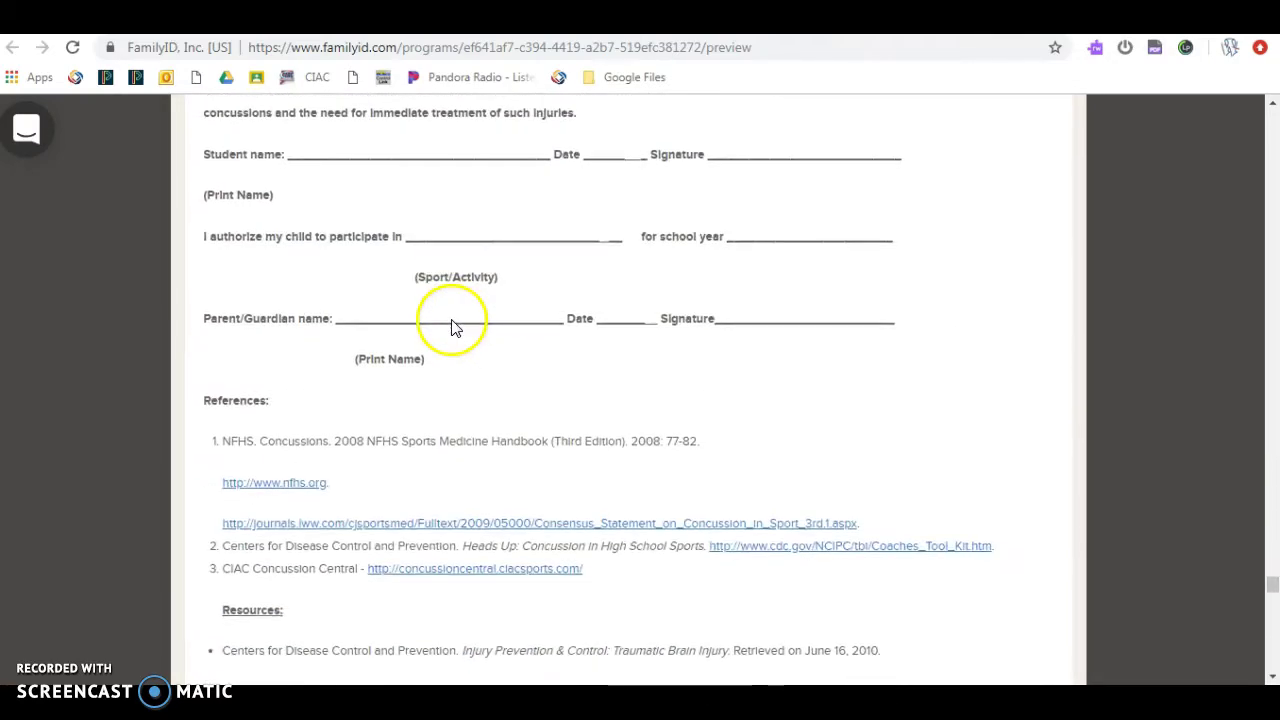
left_click(213, 413)
left_click(212, 518)
left_click(903, 413)
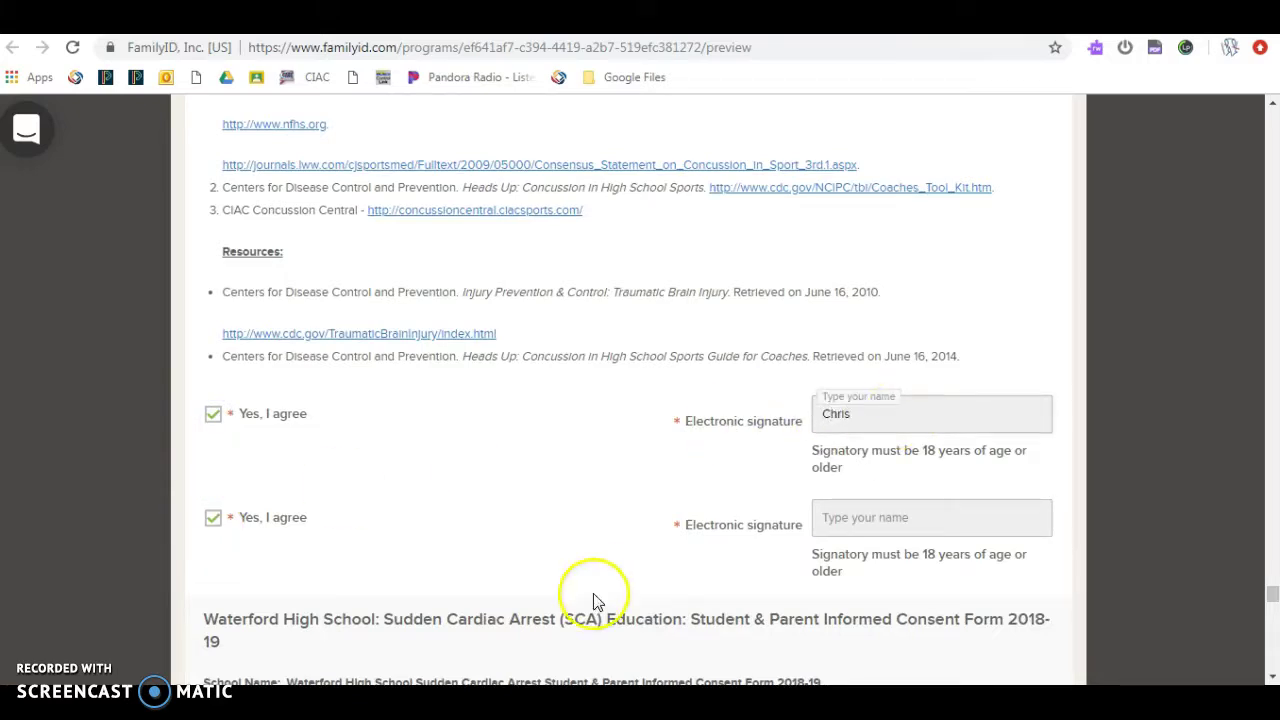
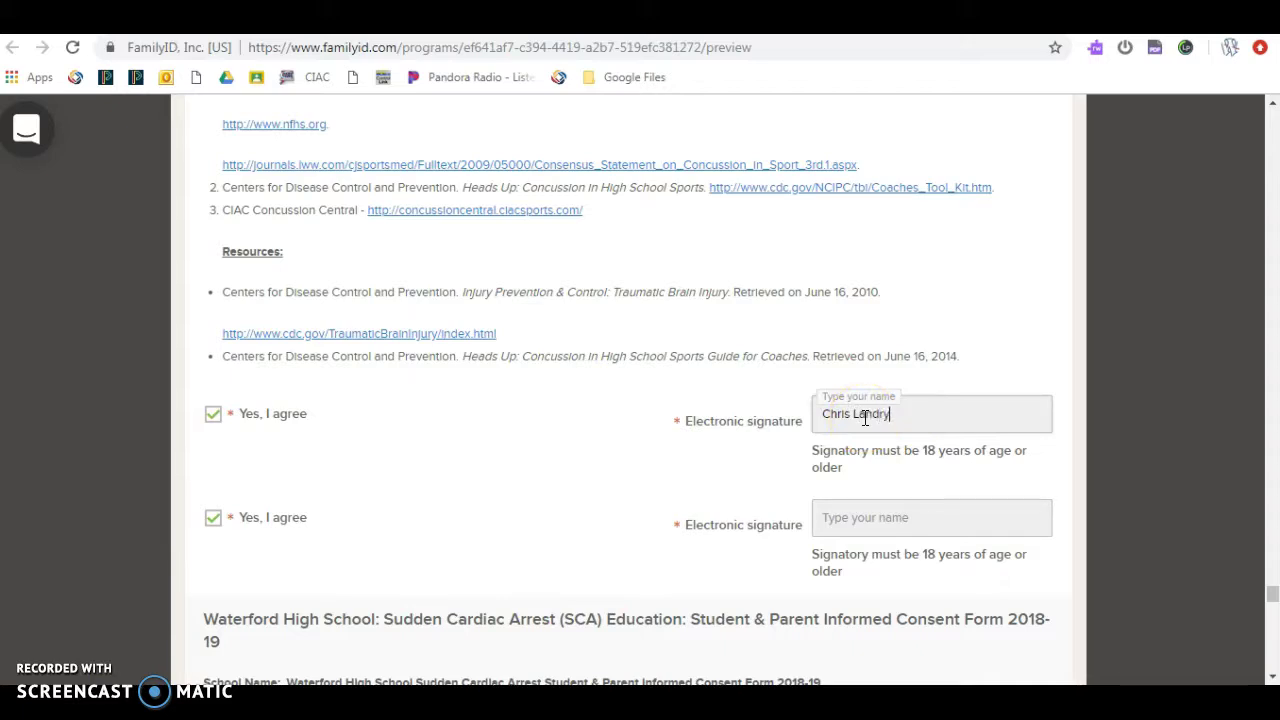
left_click(847, 515)
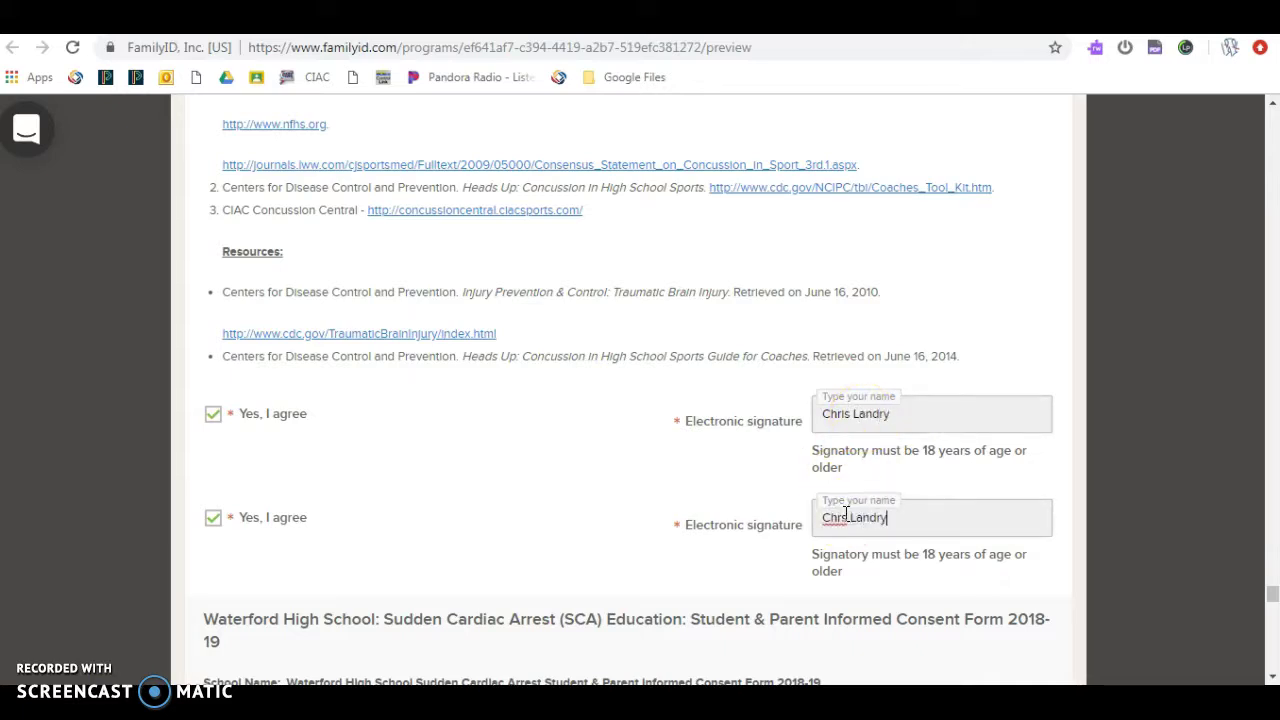
scroll(845, 520, "down", 15)
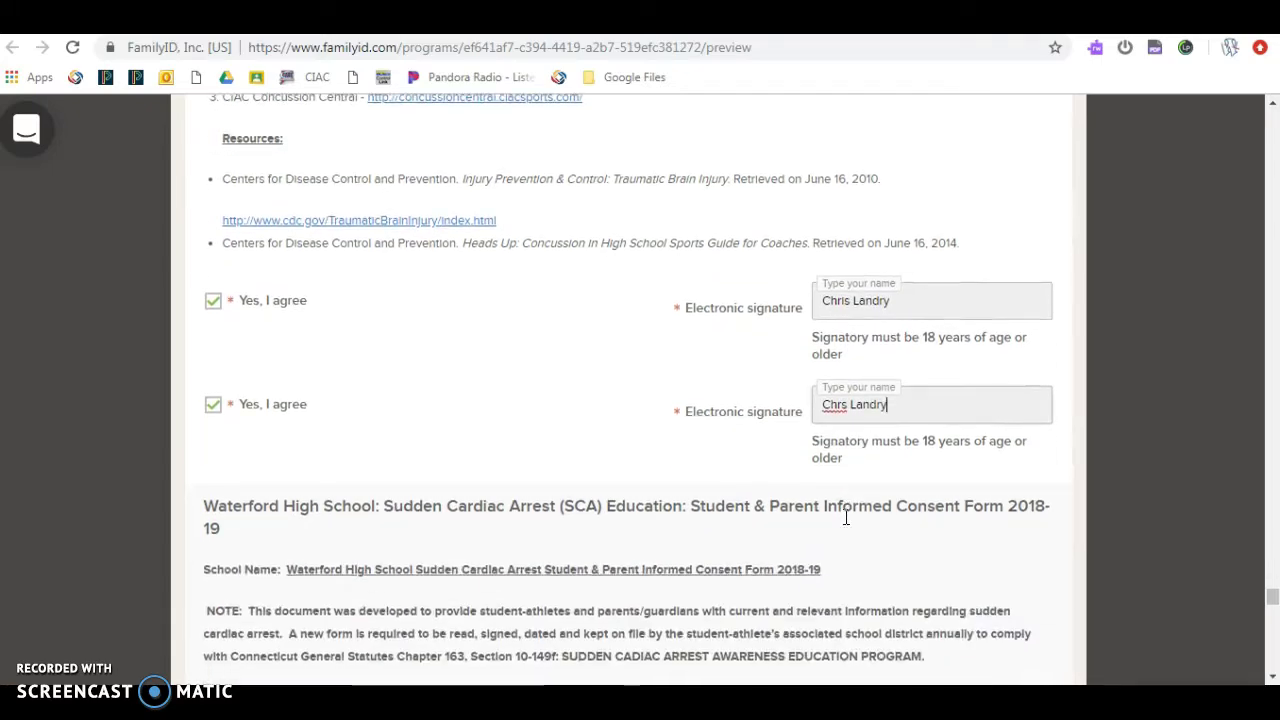
Step: Tick both Sudden Cardiac Arrest consent boxes and sign them with the parent's full name
scroll(843, 527, "down", 15)
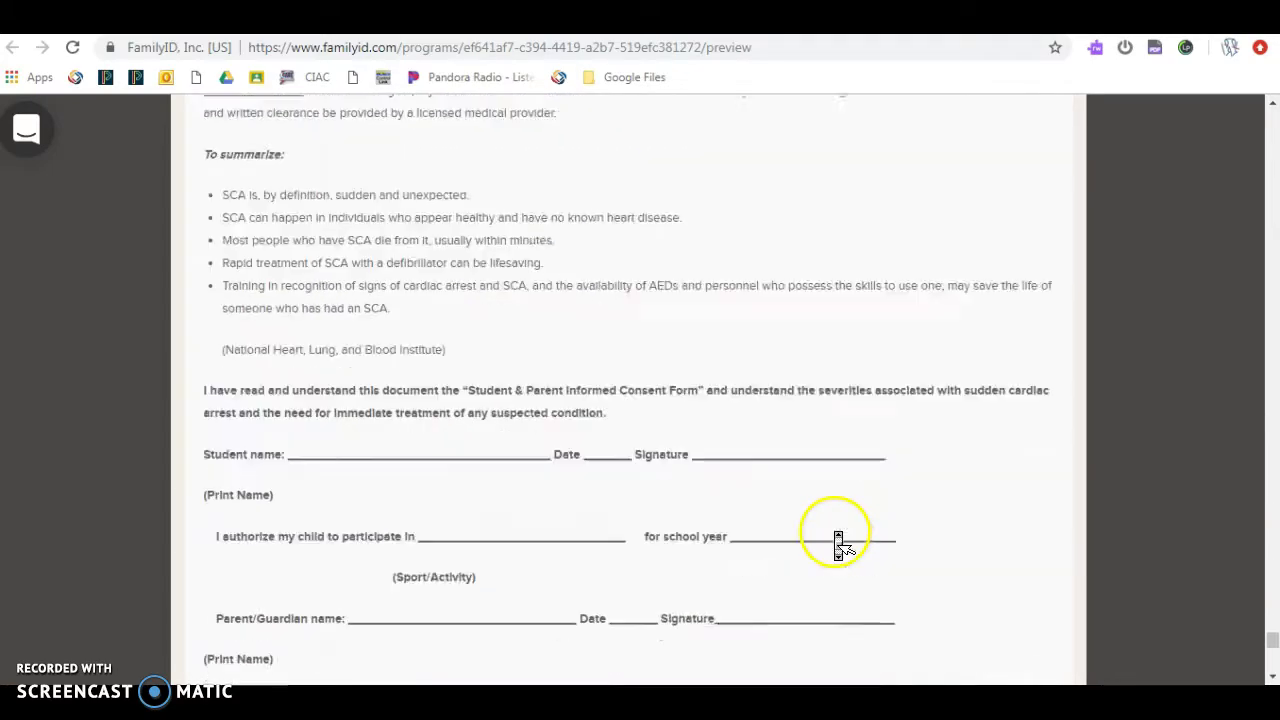
scroll(828, 544, "up", 1)
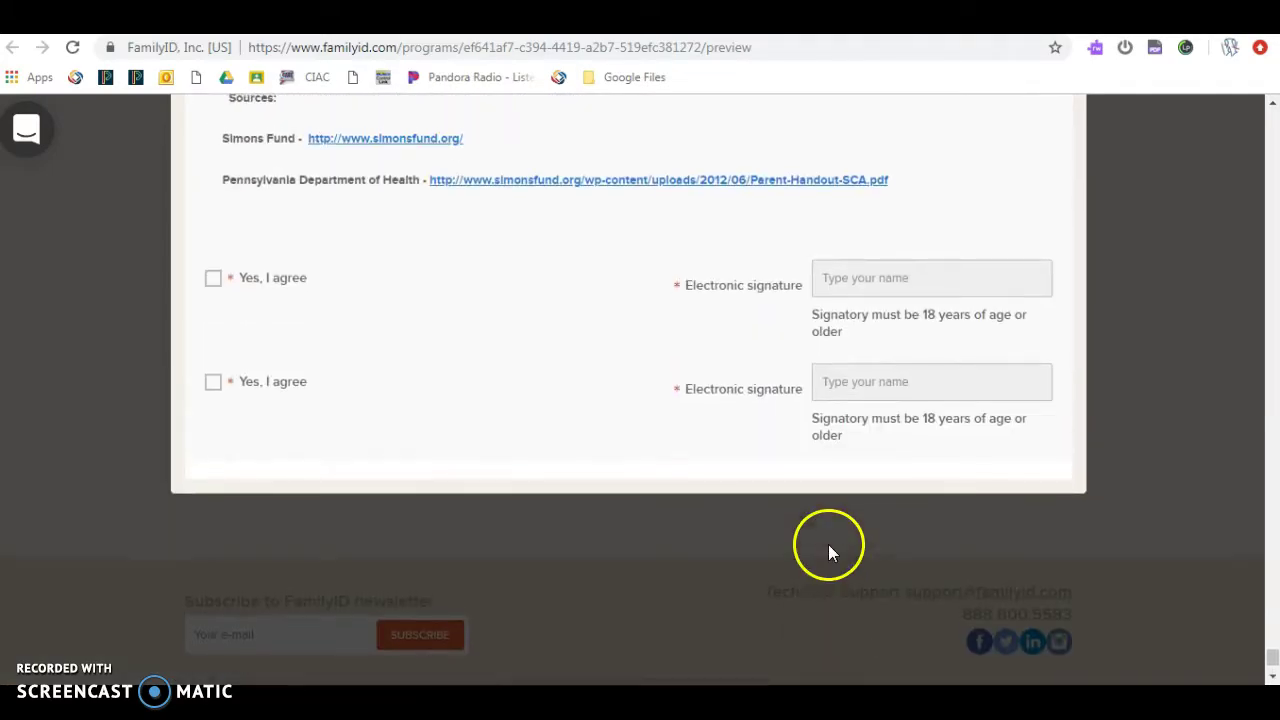
left_click(214, 281)
left_click(214, 388)
left_click(868, 265)
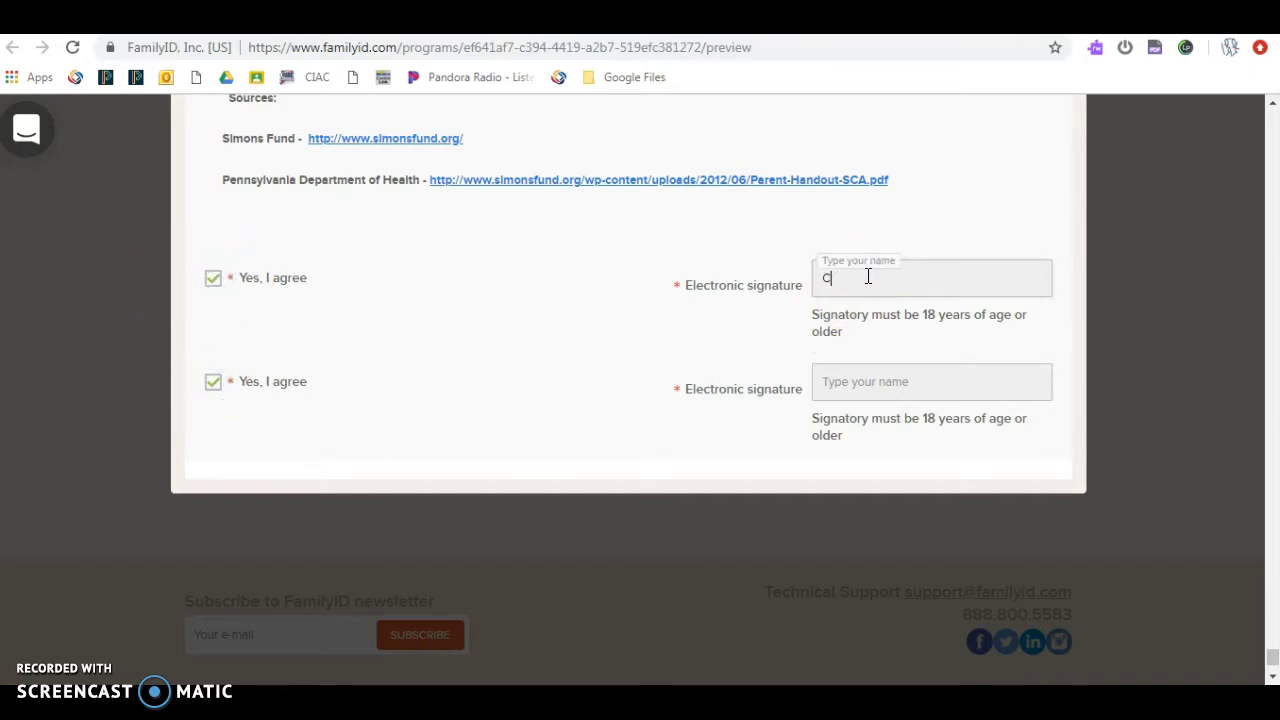
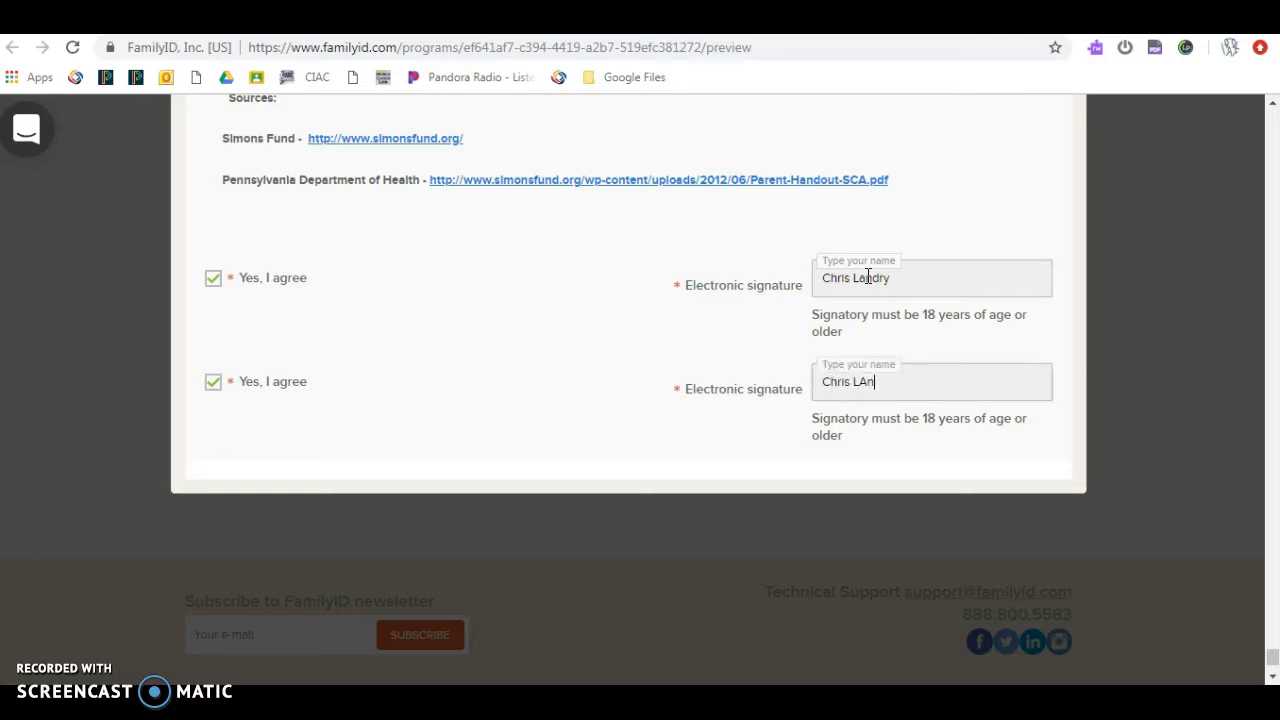
left_click(711, 242)
left_click(603, 286)
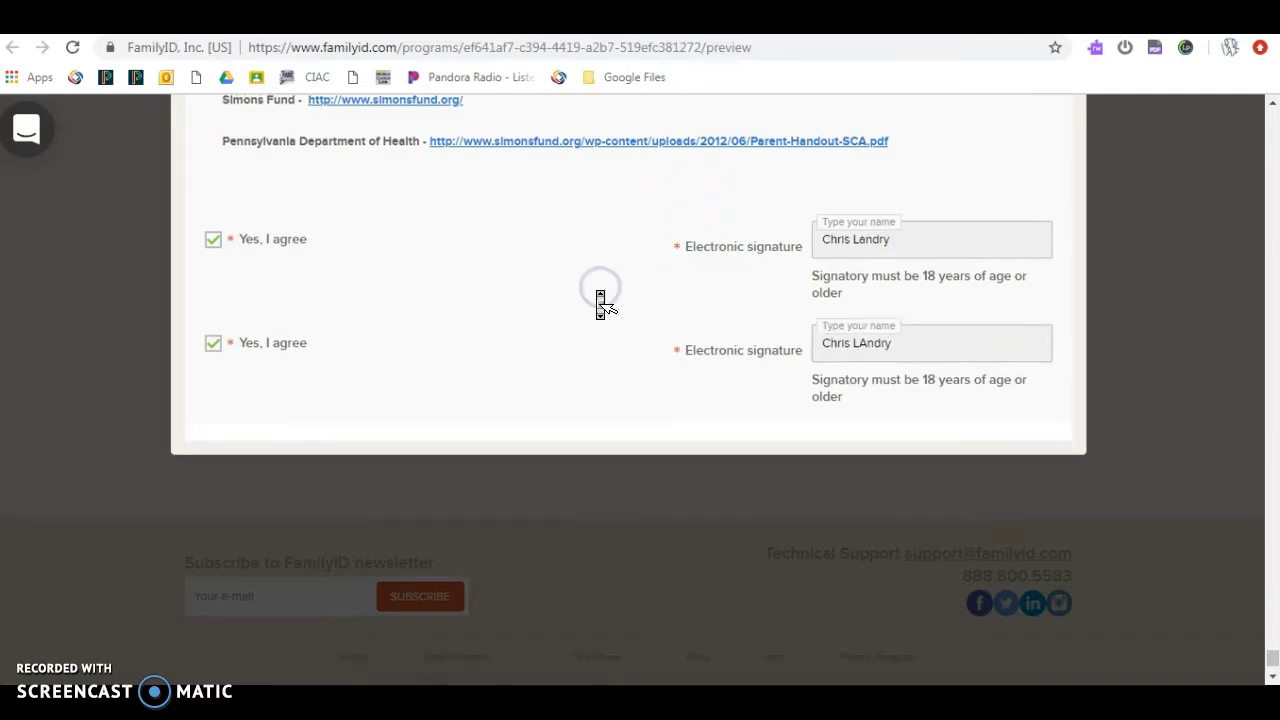
scroll(600, 300, "down", 3)
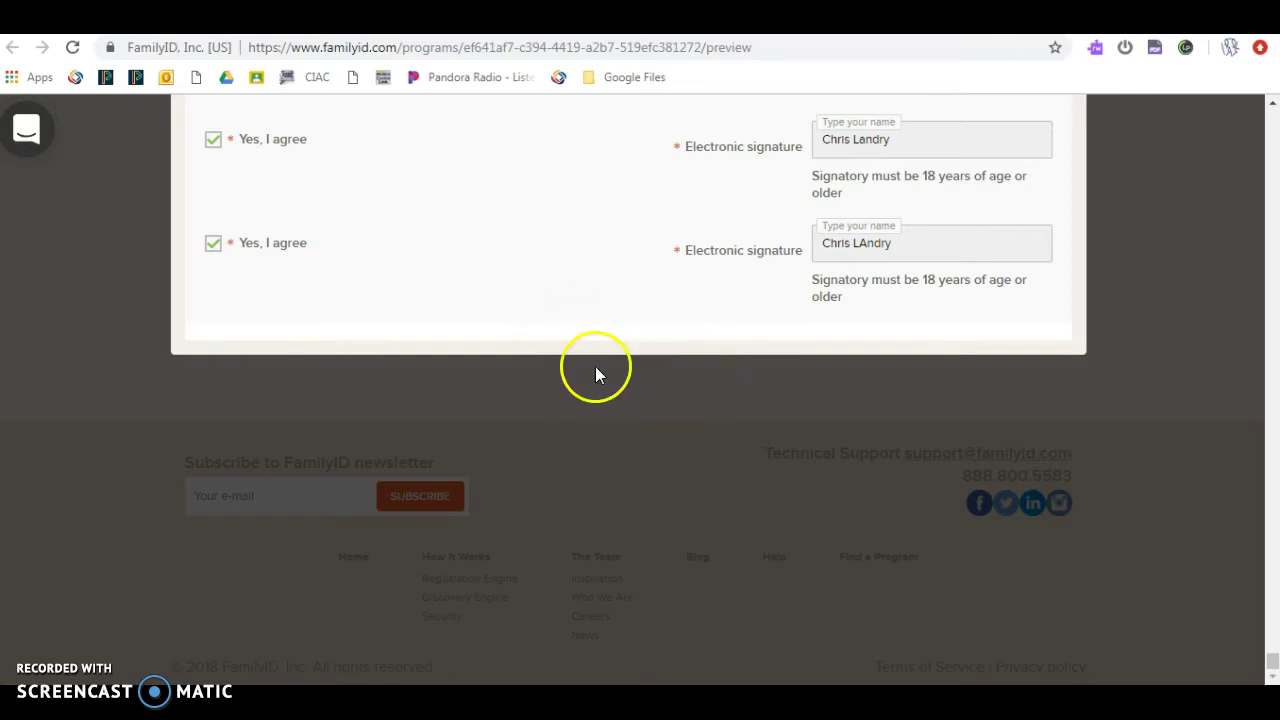